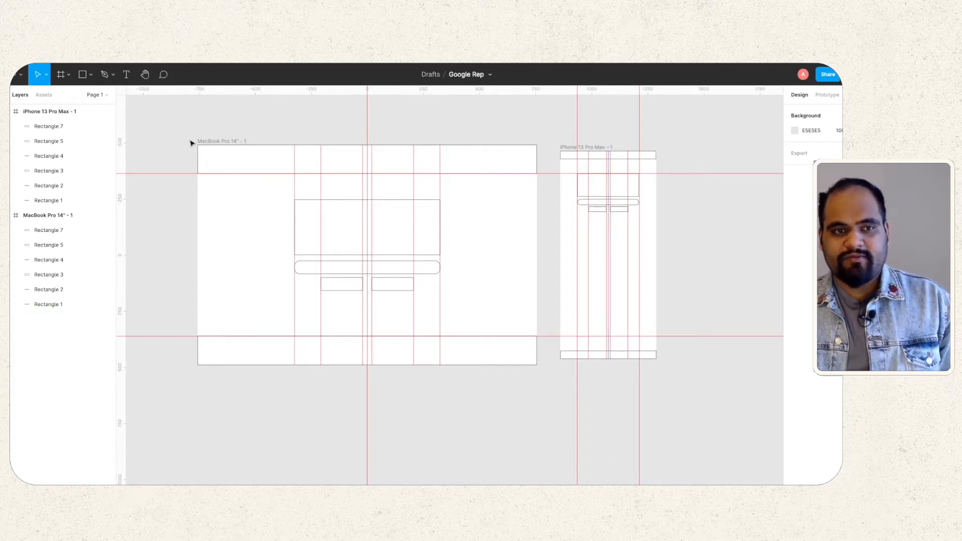
Duplicate the MacBook Pro 14" wireframe frame and place the copy directly below the original, aligned with it.
left_click(213, 141)
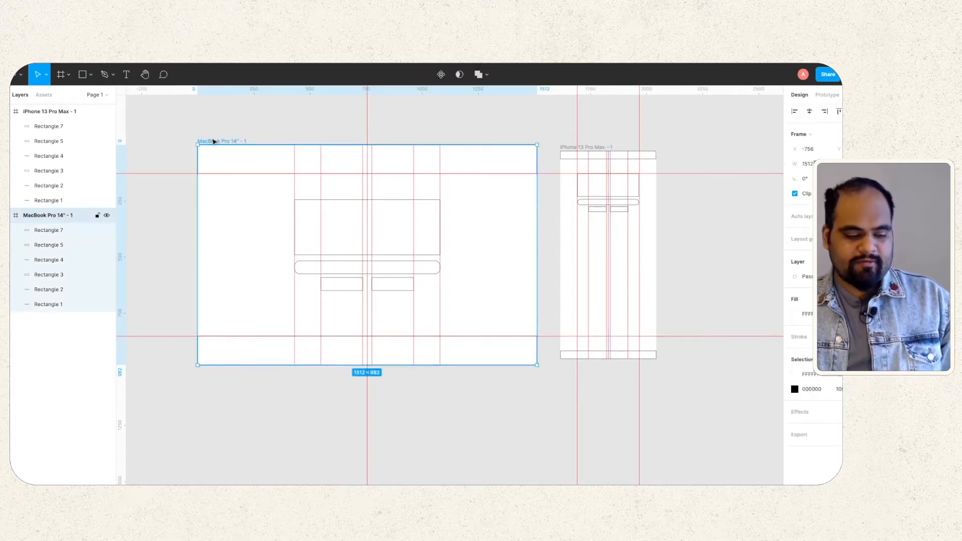
scroll(333, 243, "down", 5)
left_click(278, 305)
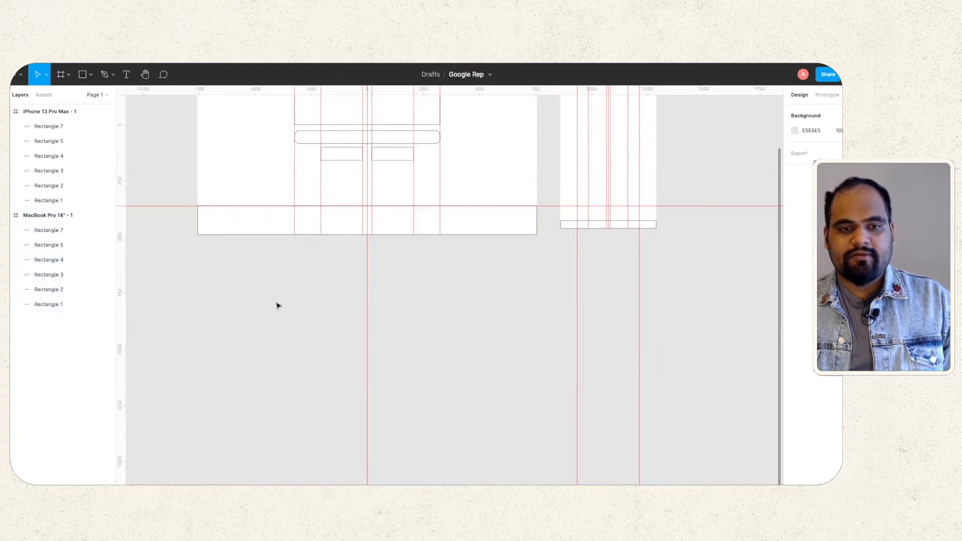
key("ctrl+v")
scroll(478, 261, "up", 5)
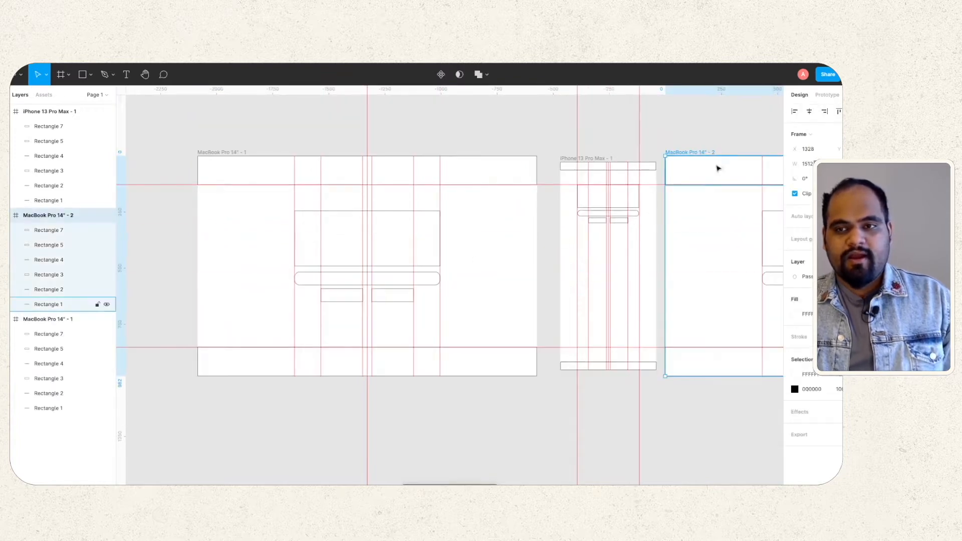
left_click_drag(697, 152, 230, 394)
scroll(316, 382, "down", 5)
scroll(613, 280, "up", 5)
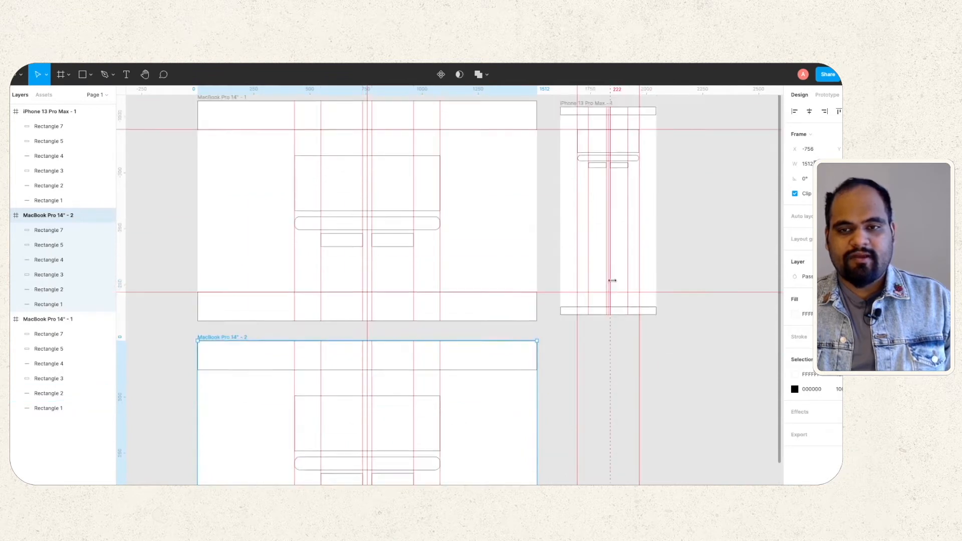
Duplicate the iPhone 13 Pro Max wireframe frame and place the copy directly below the original.
left_click(591, 159)
key("ctrl+d")
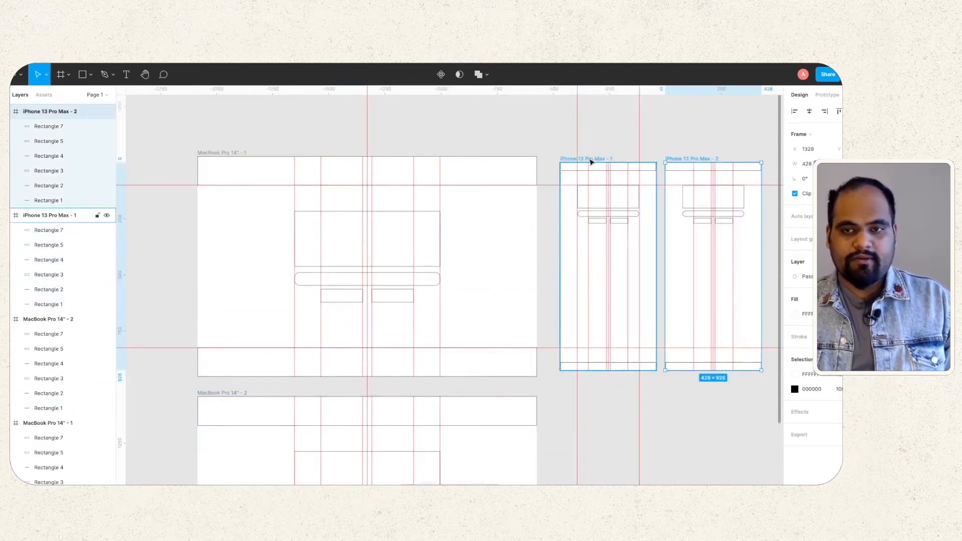
left_click_drag(704, 159, 602, 395)
left_click(578, 378)
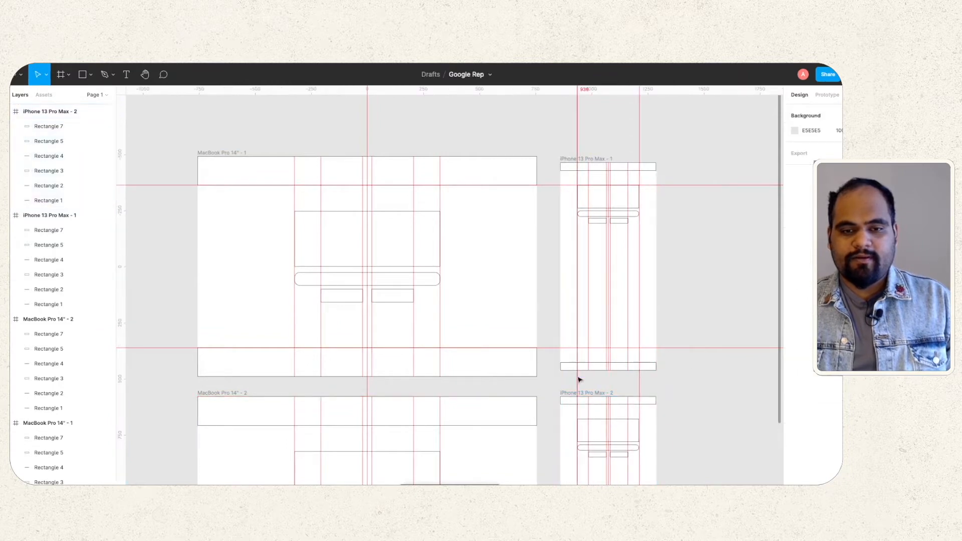
Shift the copied iPhone 13 Pro Max frame slightly downward to widen the gap beneath the original.
scroll(535, 378, "down", 5)
scroll(306, 317, "down", 10)
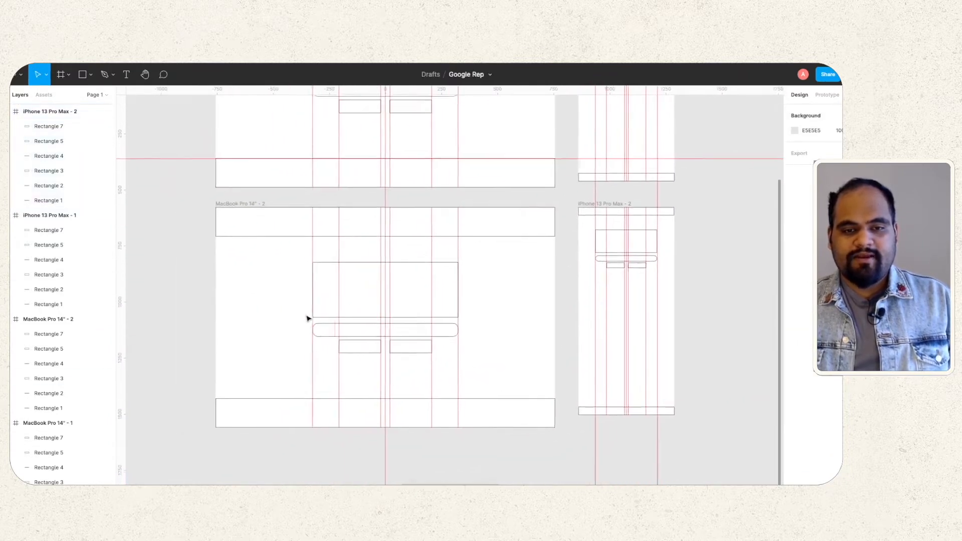
scroll(374, 274, "up", 5)
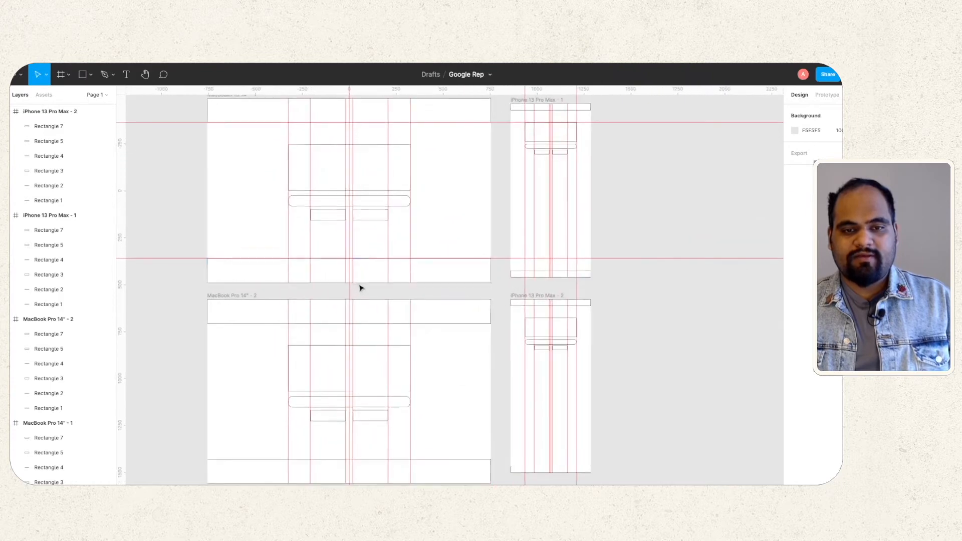
scroll(361, 286, "down", 2)
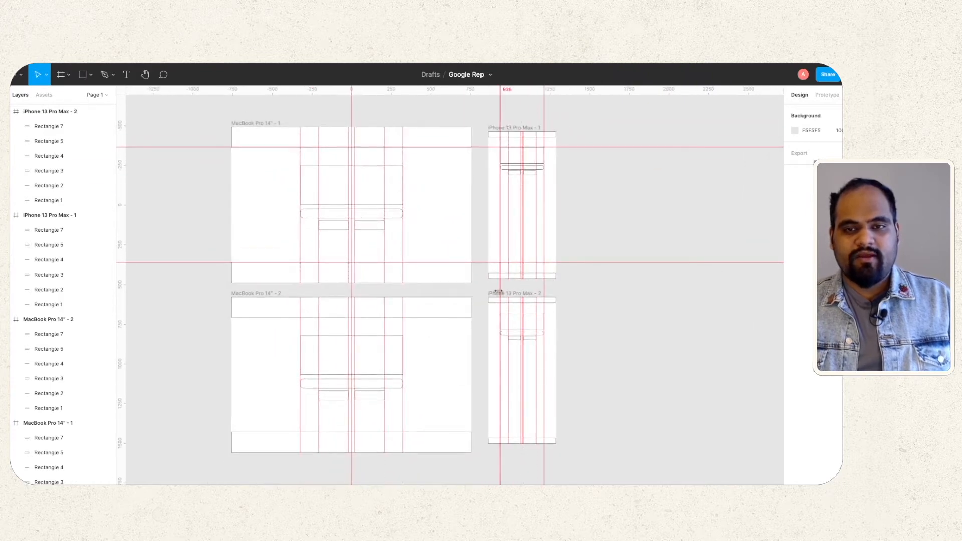
mouse_move(504, 292)
left_mouse_down()
mouse_move(511, 306)
mouse_move(508, 297)
left_mouse_up()
left_click(666, 314)
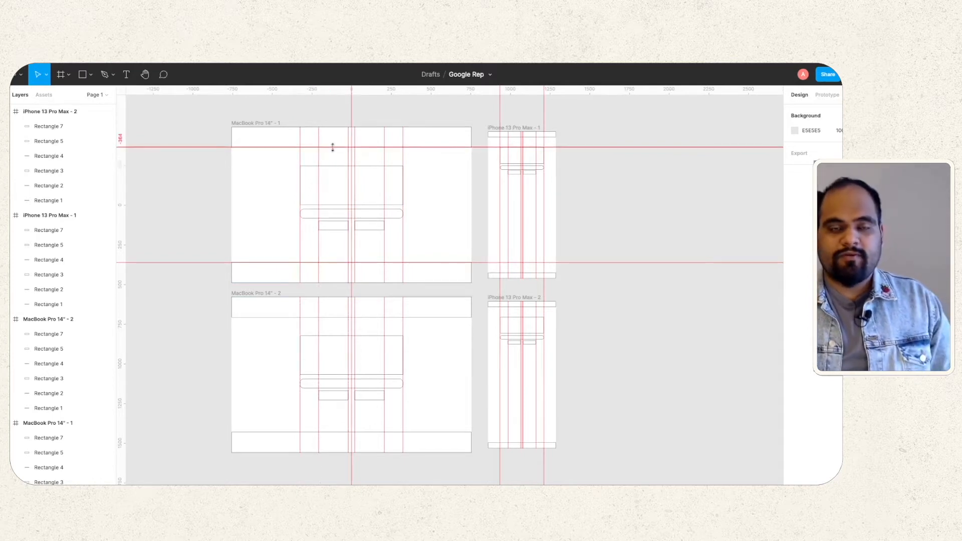
Select the header rectangle at the top of the copied MacBook Pro 14" frame.
scroll(346, 331, "up", 3)
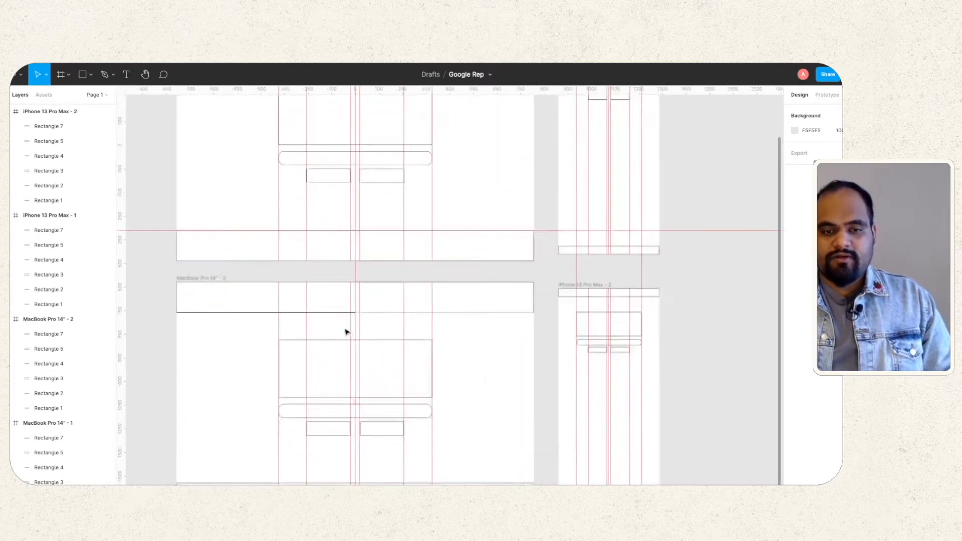
scroll(352, 326, "down", 2)
left_click(265, 309)
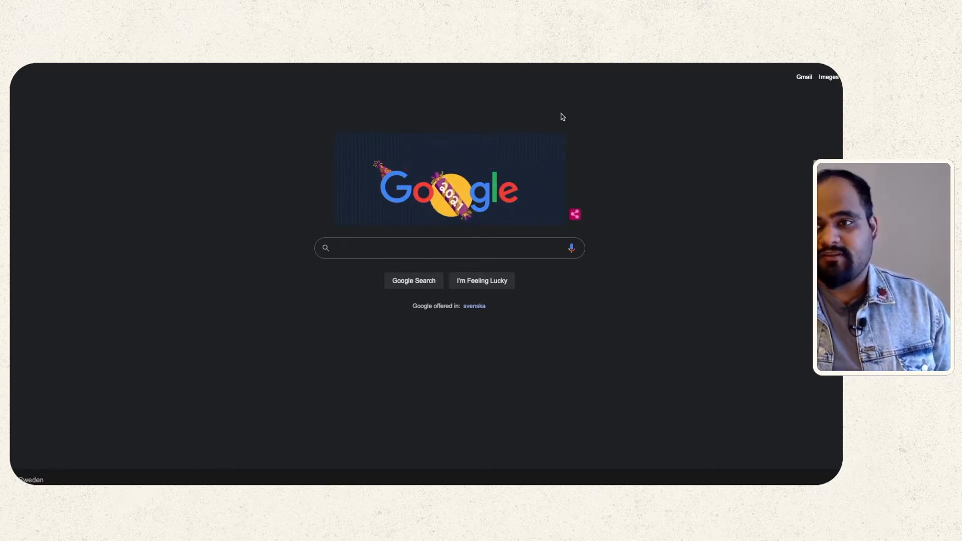
Switch to the Google homepage in the browser, open its developer tools and start the element picker.
right_click(729, 108)
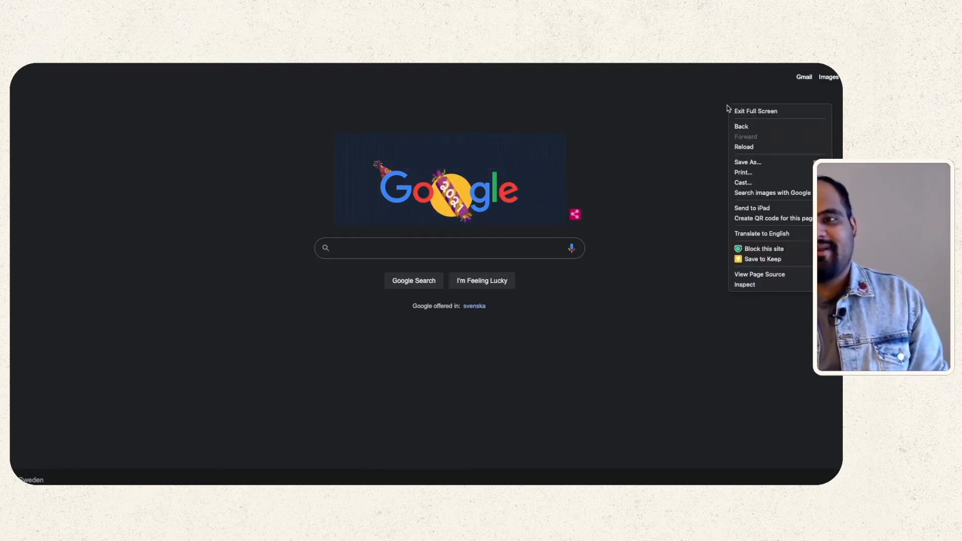
left_click(637, 143)
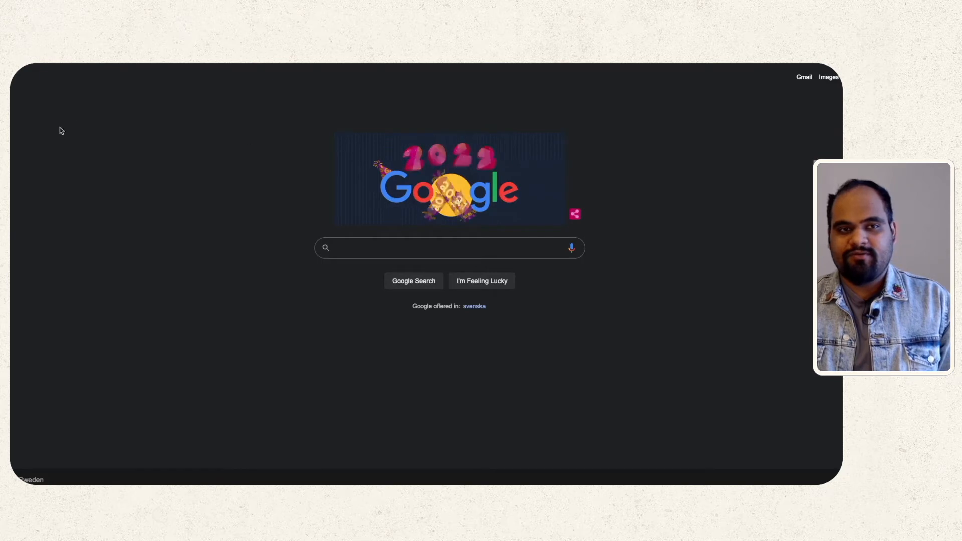
right_click(684, 130)
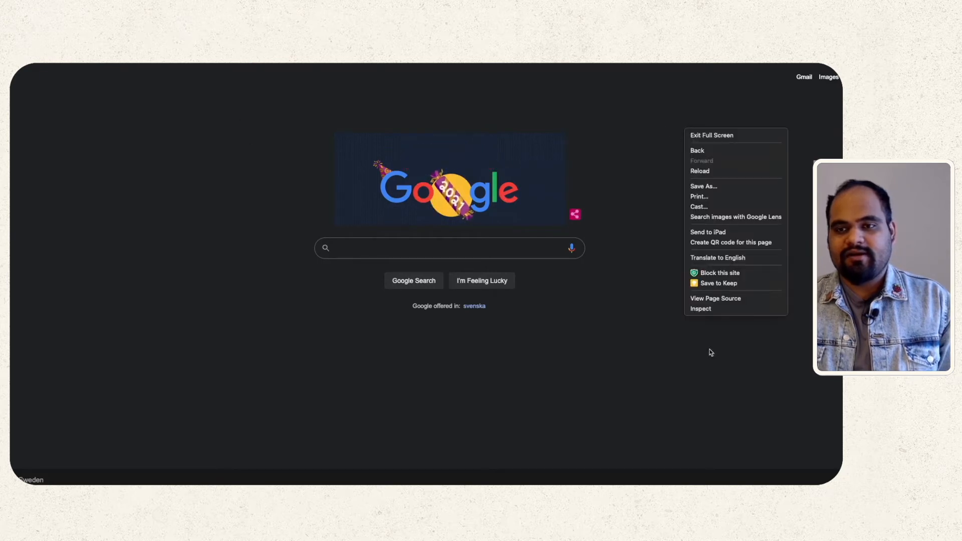
left_click(715, 309)
left_click(728, 69)
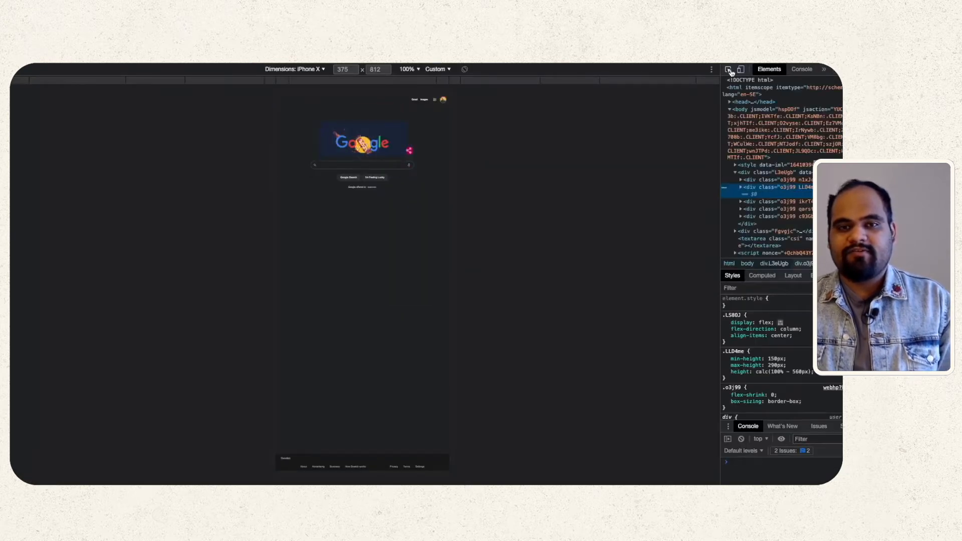
Set the emulated device dimensions to Responsive and widen the page preview to 1503 px.
left_click(323, 69)
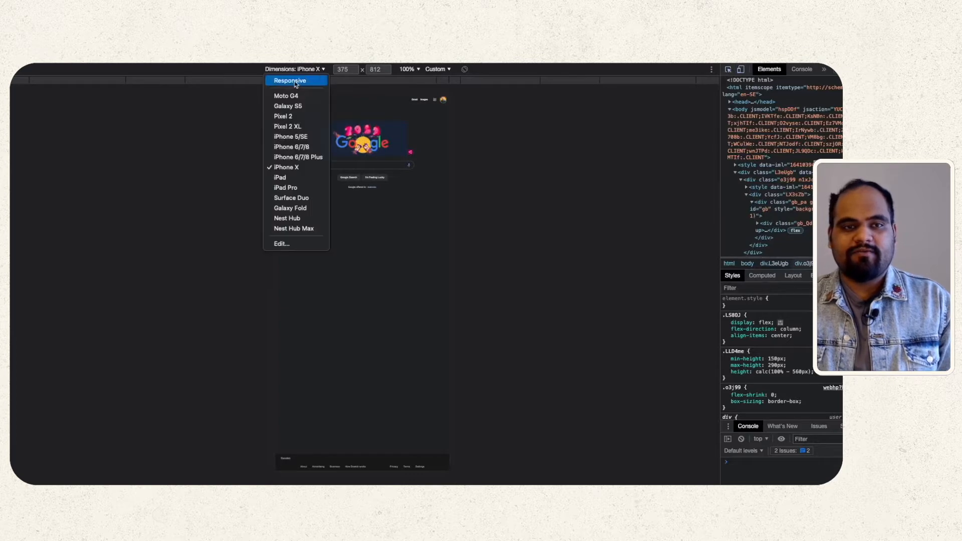
left_click(290, 80)
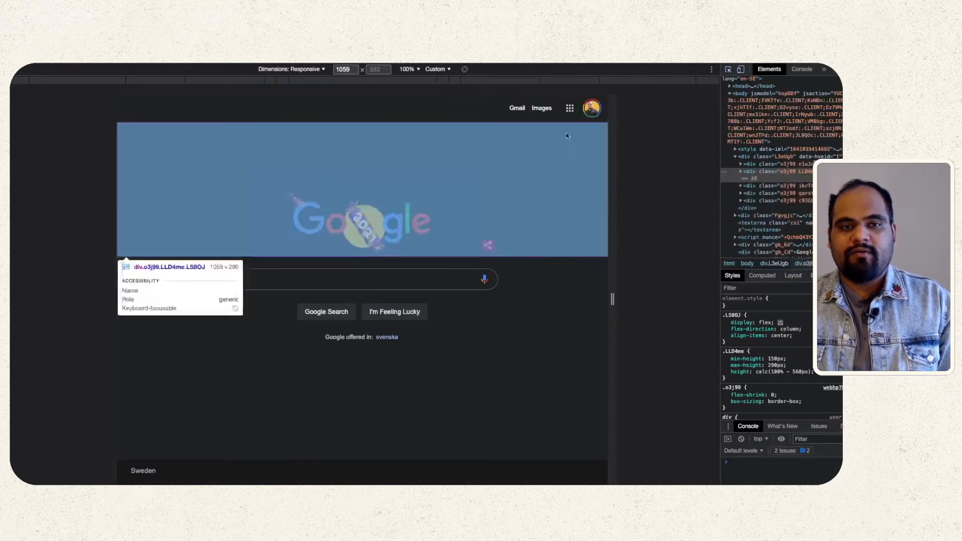
left_click_drag(617, 152, 717, 150)
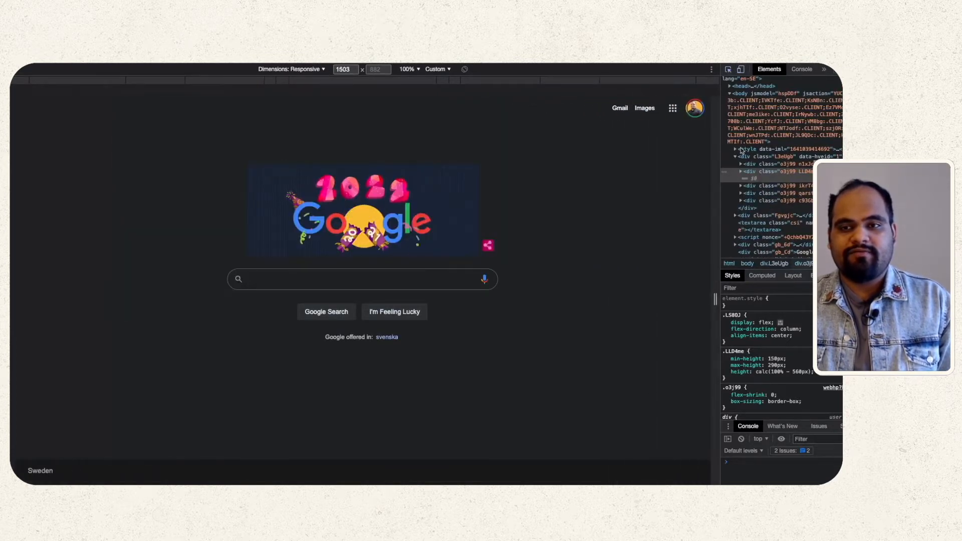
Inspect the Gmail link in the page header and copy the hex code of its text colour.
left_click(619, 110)
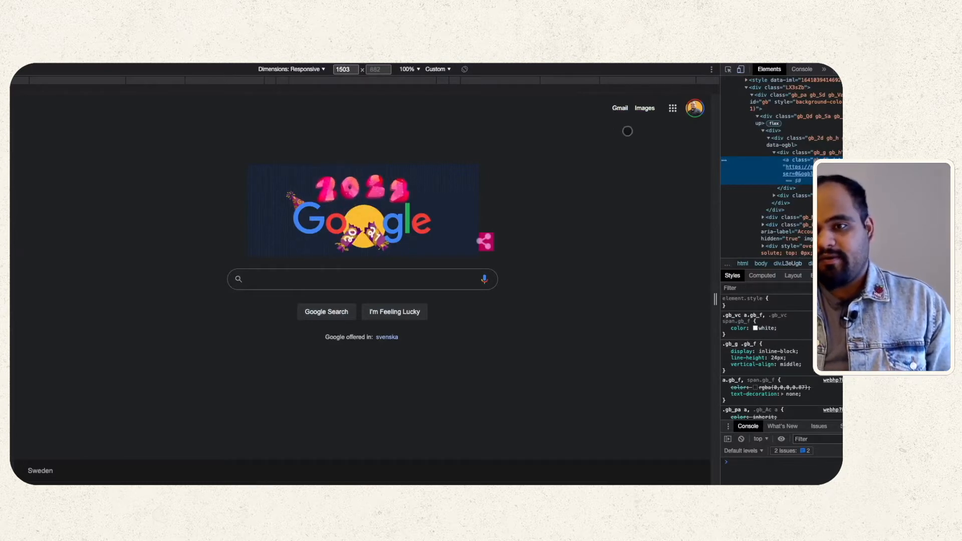
left_click(770, 329)
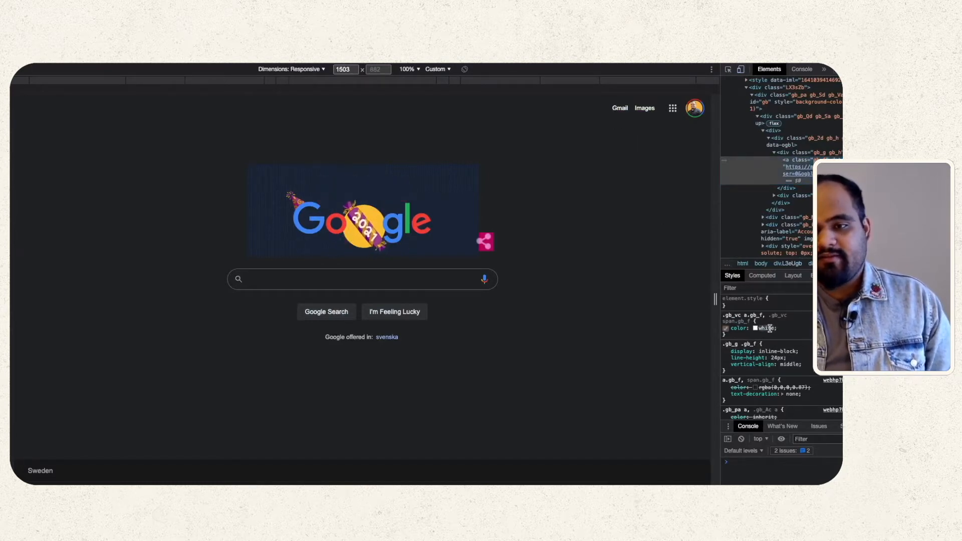
left_click(756, 329)
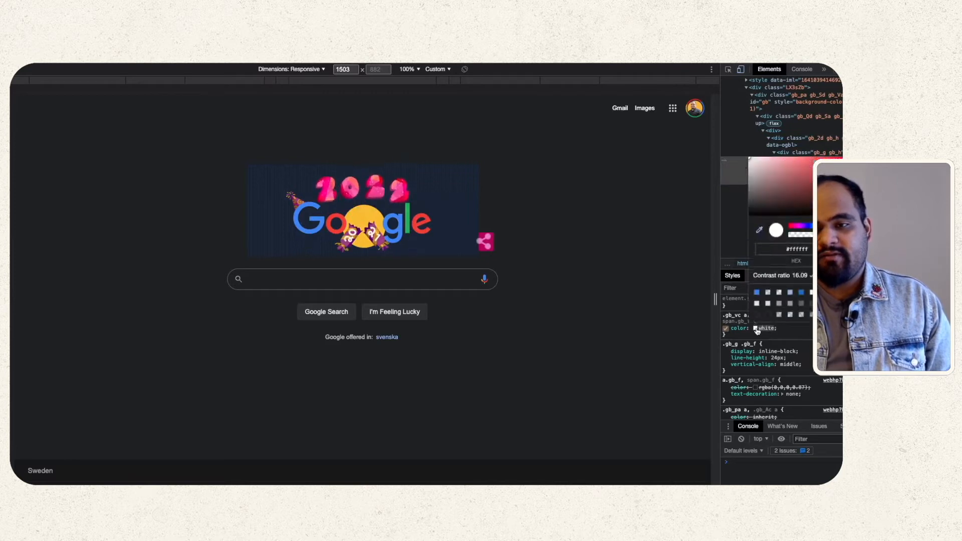
right_click(797, 246)
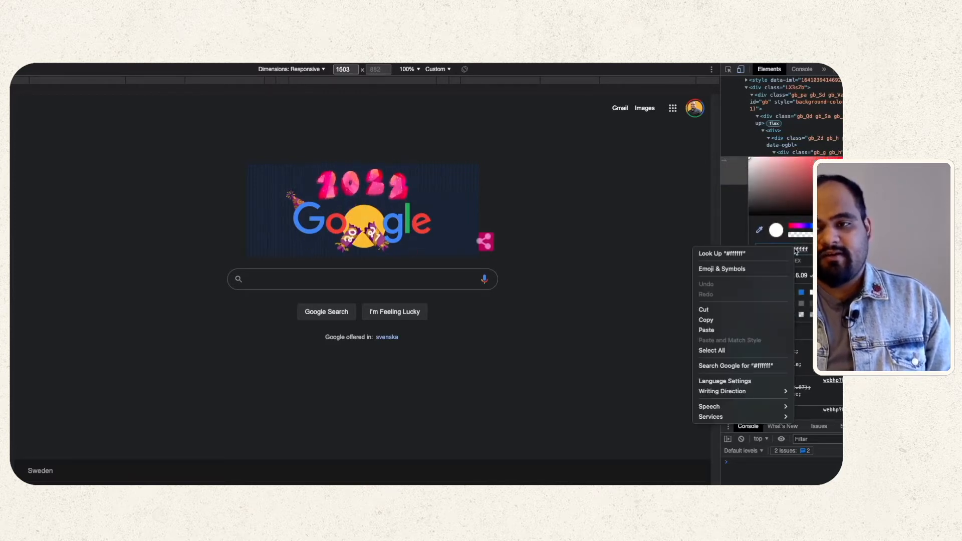
left_click(719, 320)
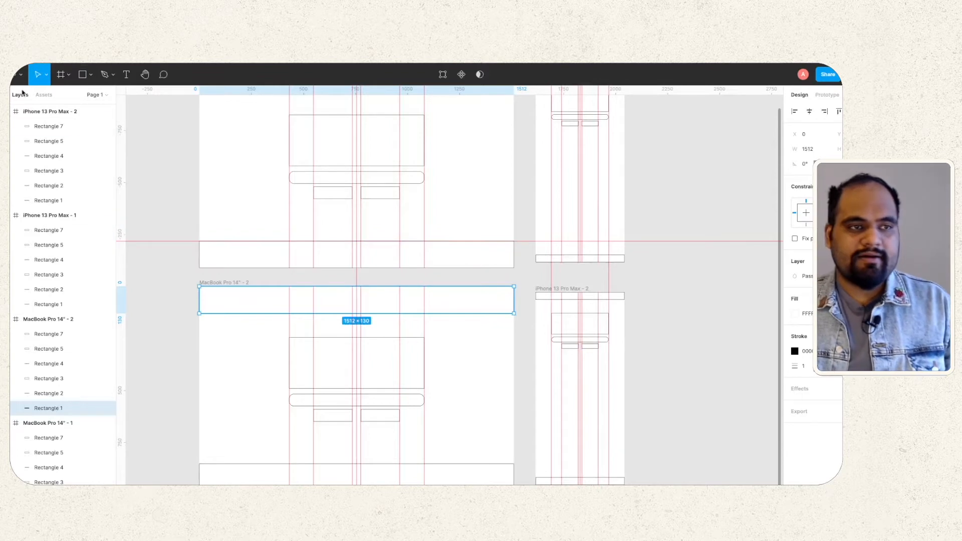
Switch to Figma, add the placeholder text "HHTRRHRFTH" to the copied MacBook Pro frame and set its fill to #ffffff.
left_click(127, 74)
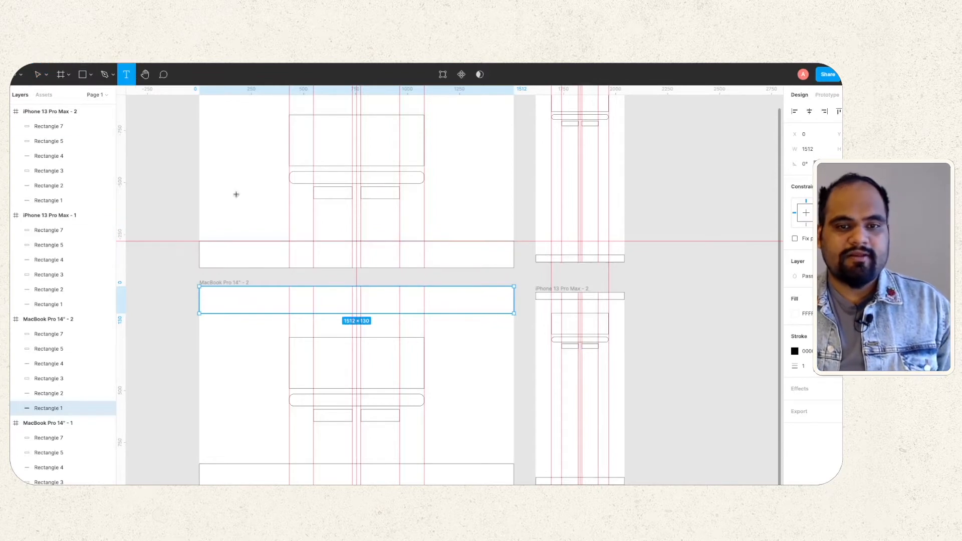
left_click(458, 333)
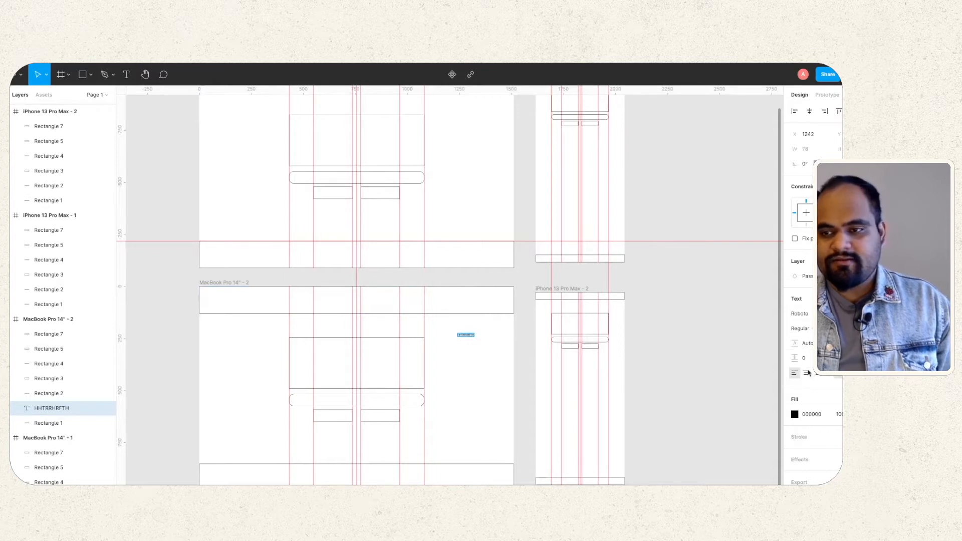
left_click(795, 414)
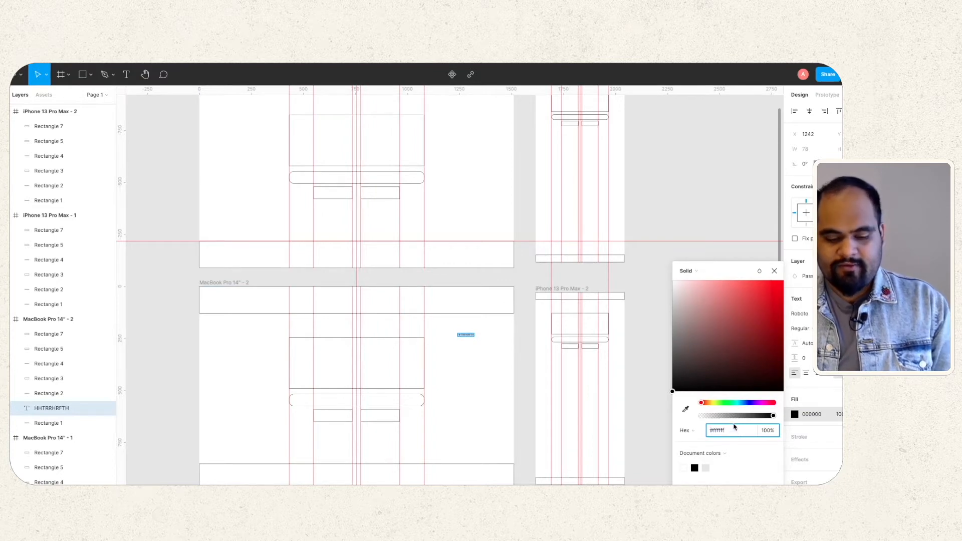
key("Return")
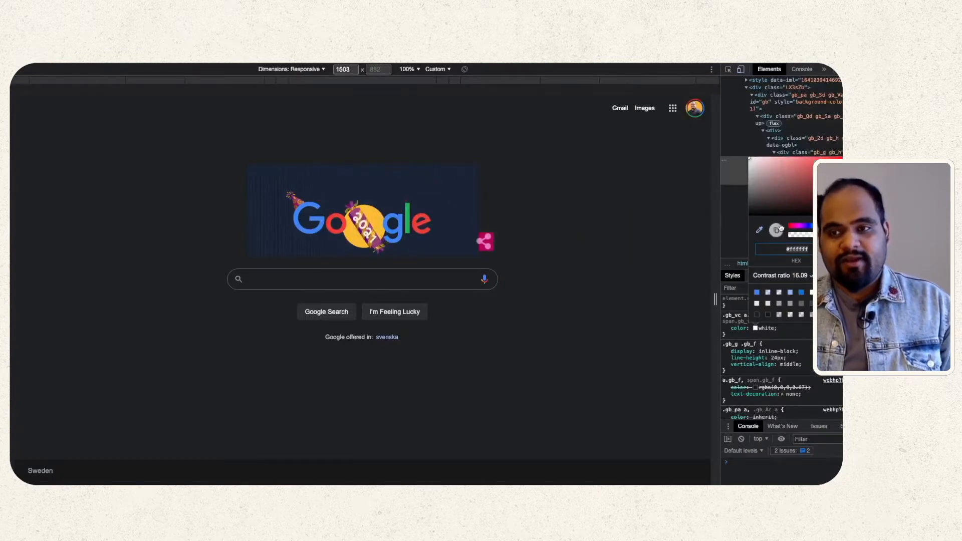
Switch back to the browser and examine the logo section's styles, including its inherited font and colour.
key("Escape")
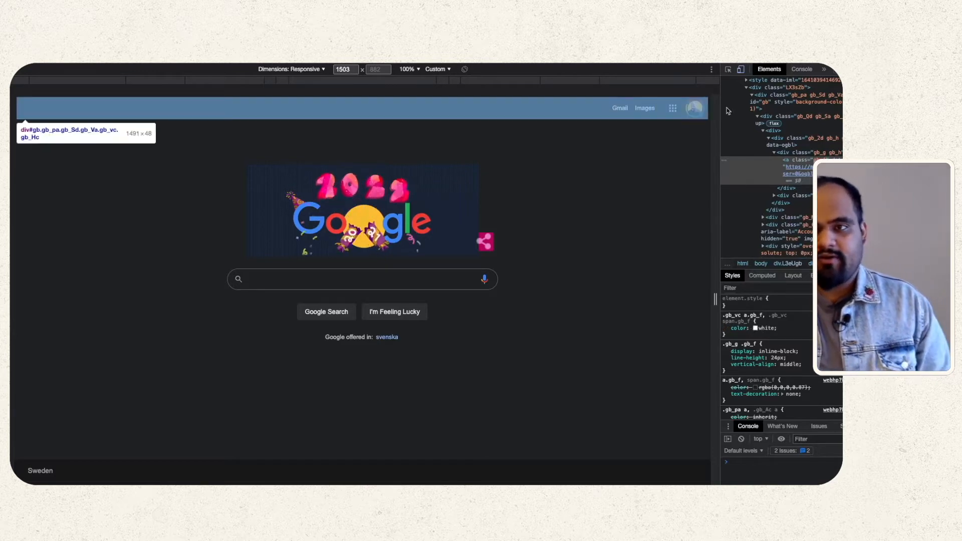
left_click(727, 70)
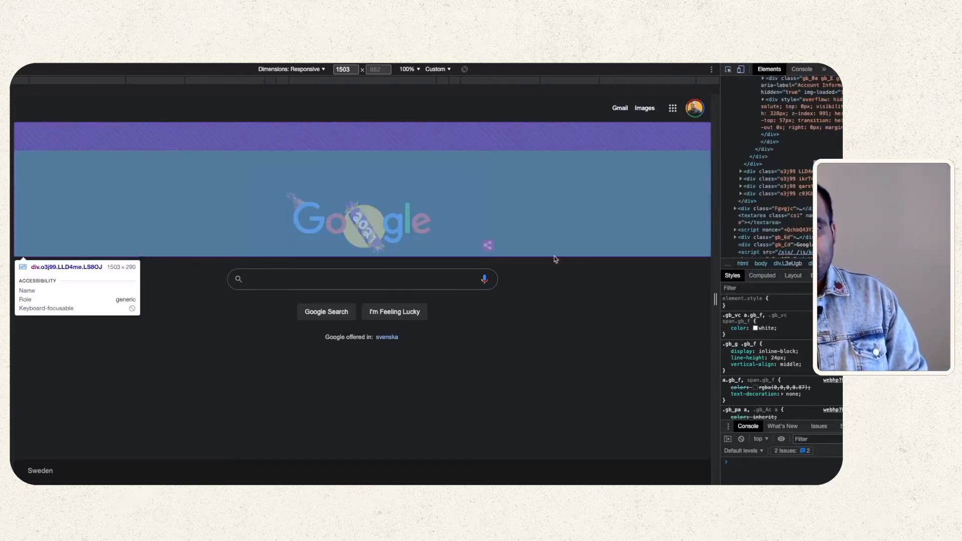
left_click(141, 171)
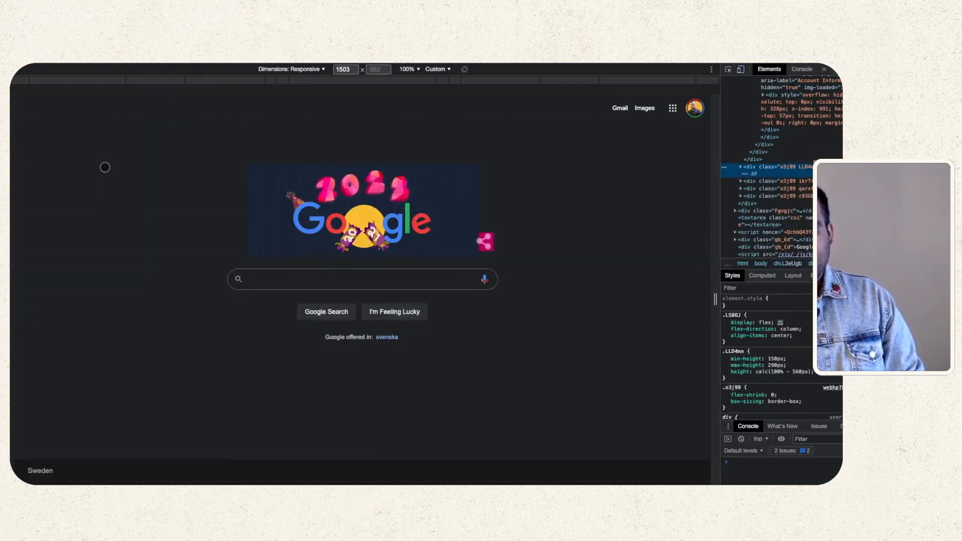
scroll(767, 350, "down", 5)
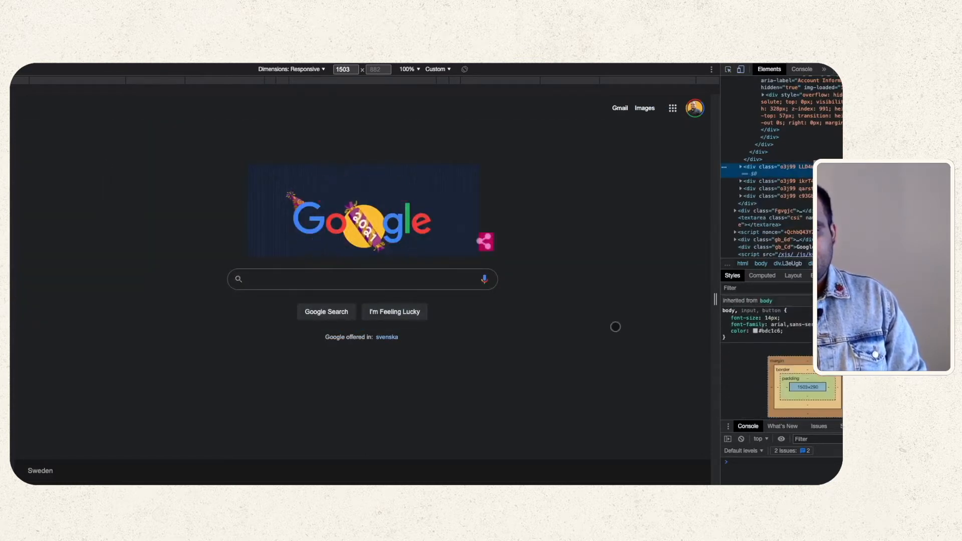
Inspect the page's header bar and copy the hex code of its colour property.
left_click(727, 70)
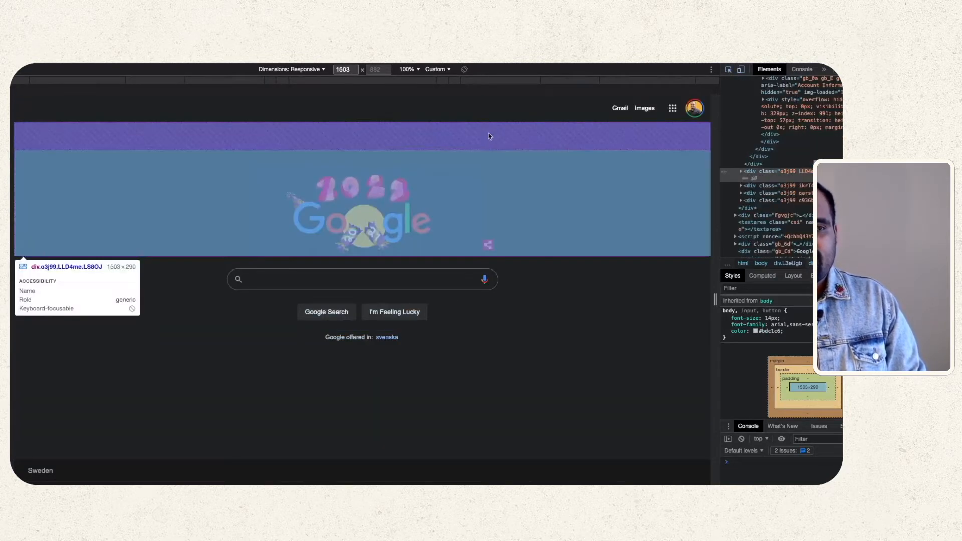
left_click(485, 103)
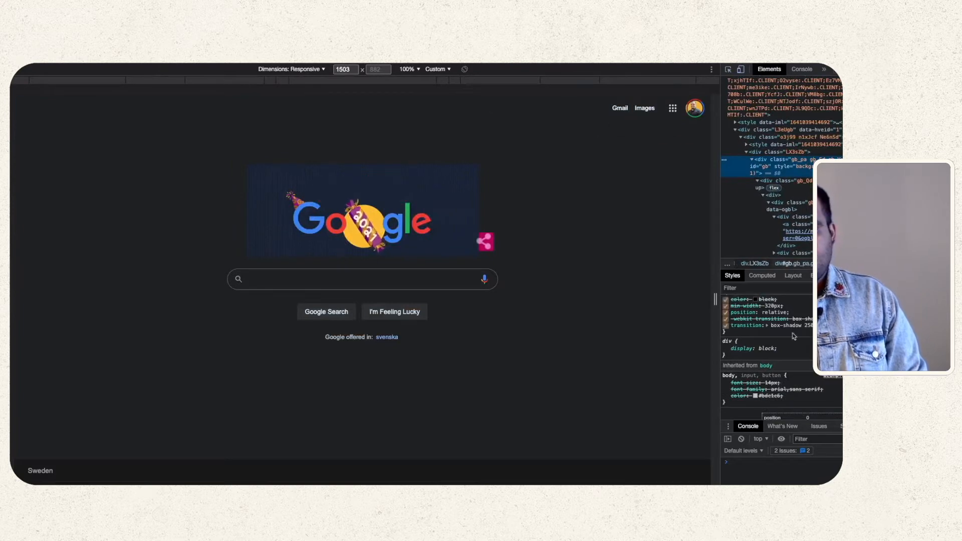
left_click(756, 300)
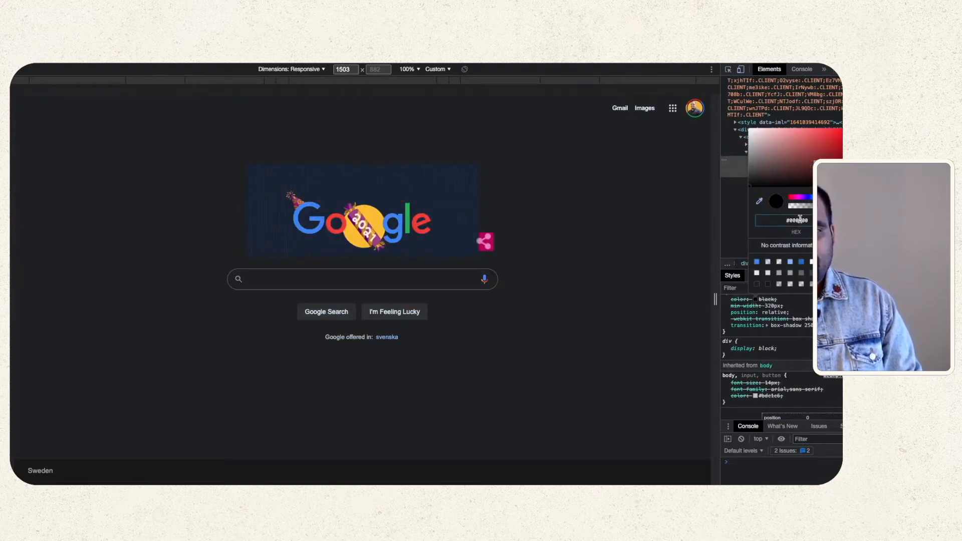
key("super+c")
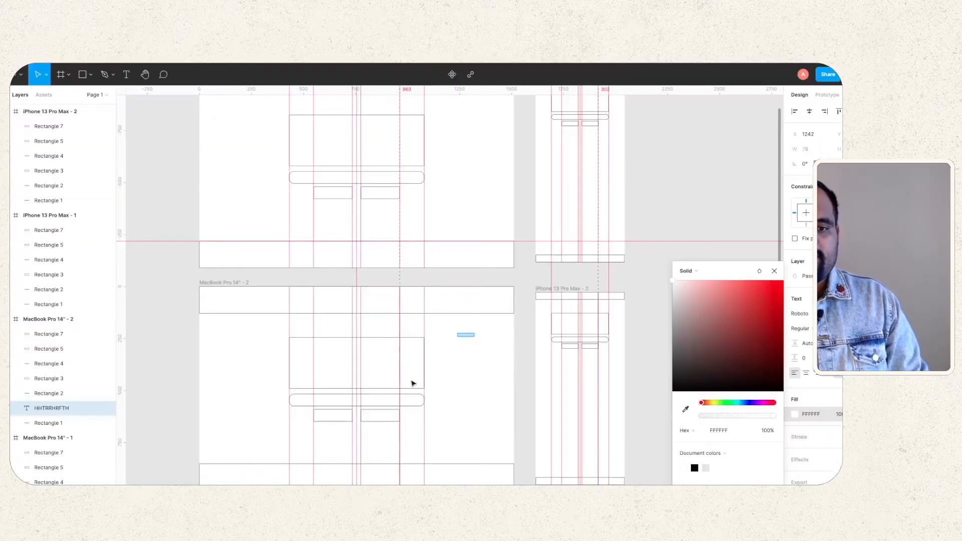
Switch to Figma, set the copied MacBook Pro frame's white fill to #000000 and lighten it to the dark grey 6F6666.
left_click(215, 361)
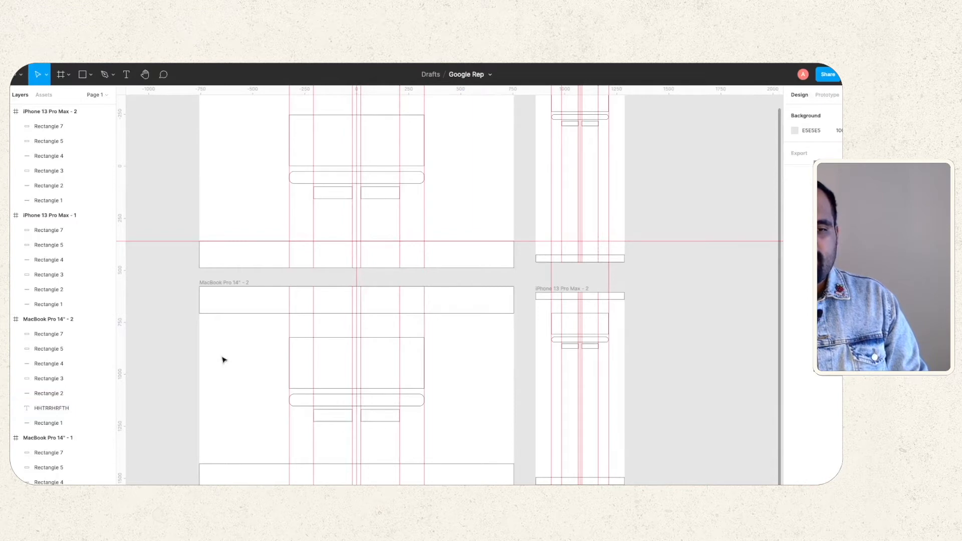
left_click(215, 283)
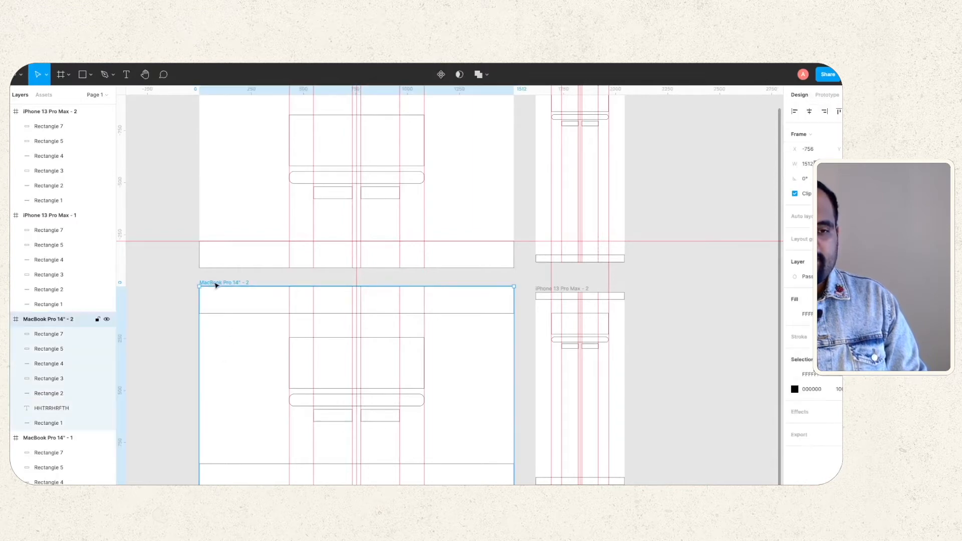
left_click(797, 375)
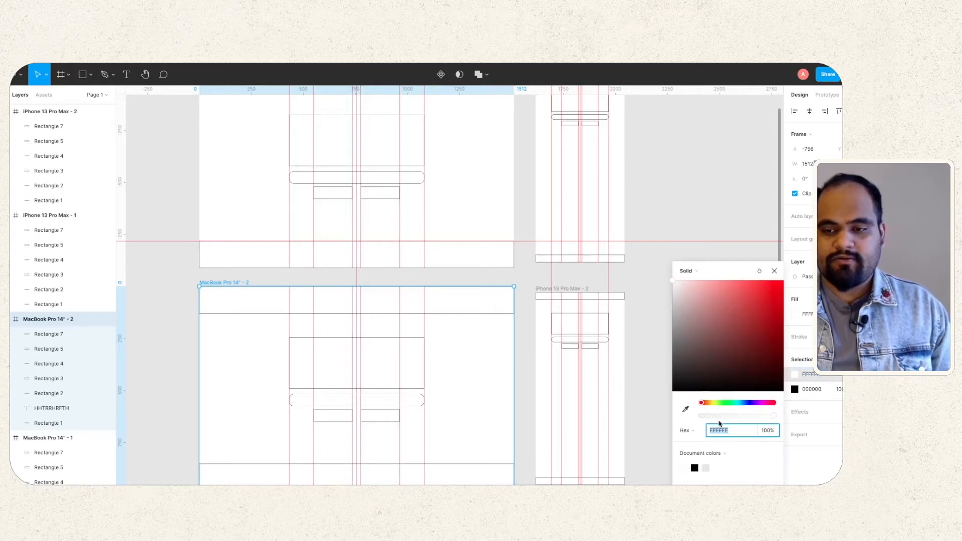
type("#000000")
key("Return")
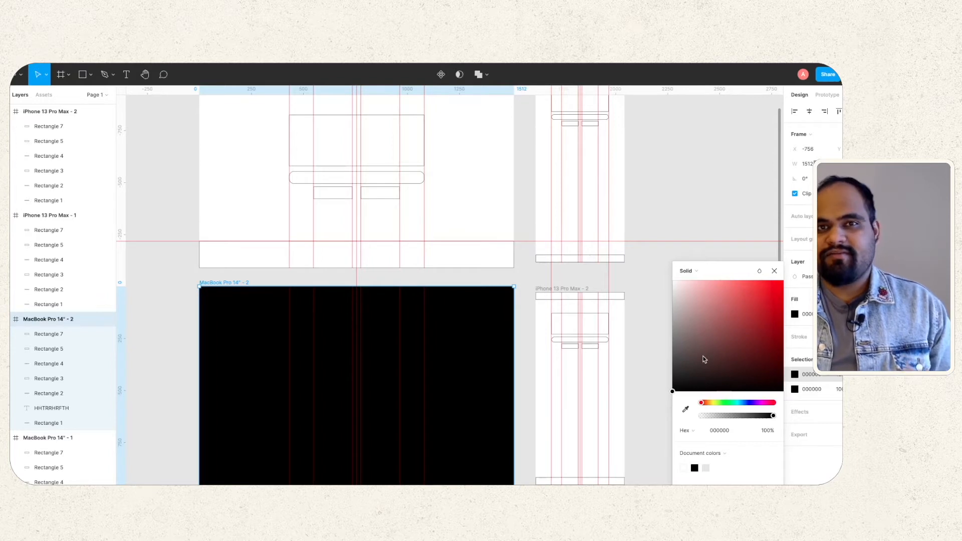
left_click_drag(704, 363, 682, 347)
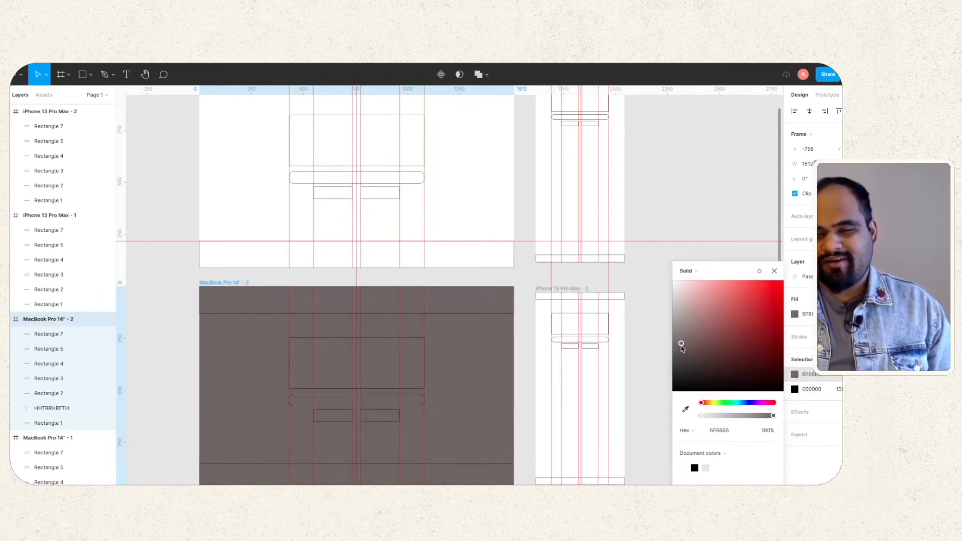
left_click(189, 307)
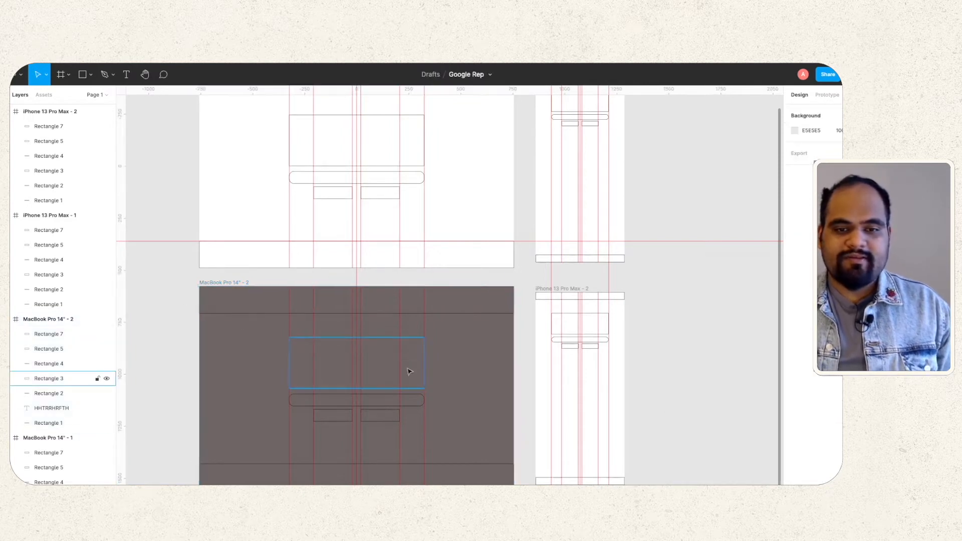
Examine the copied MacBook Pro frame and its wireframe shapes against the new fill.
scroll(486, 367, "right", 2)
scroll(486, 367, "down", 2)
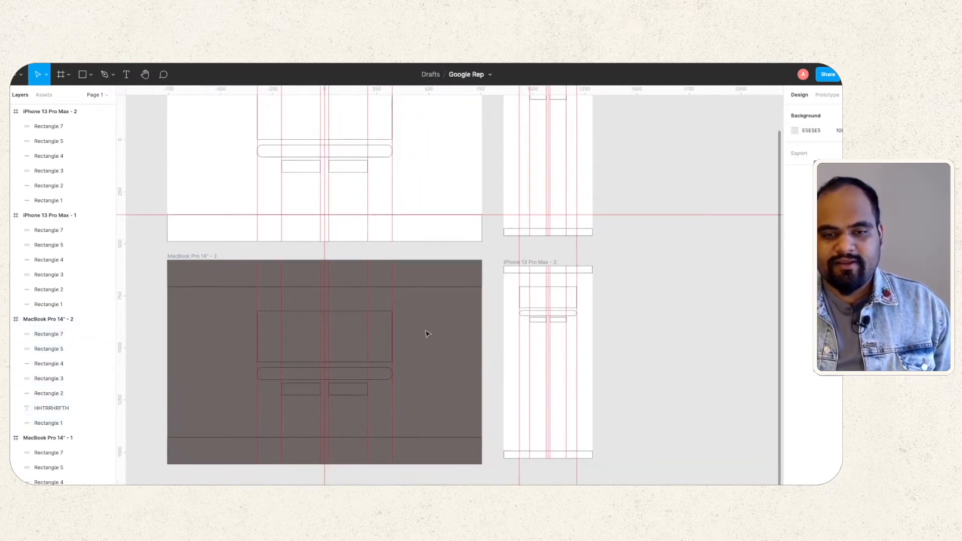
scroll(427, 334, "up", 5)
scroll(427, 334, "down", 4)
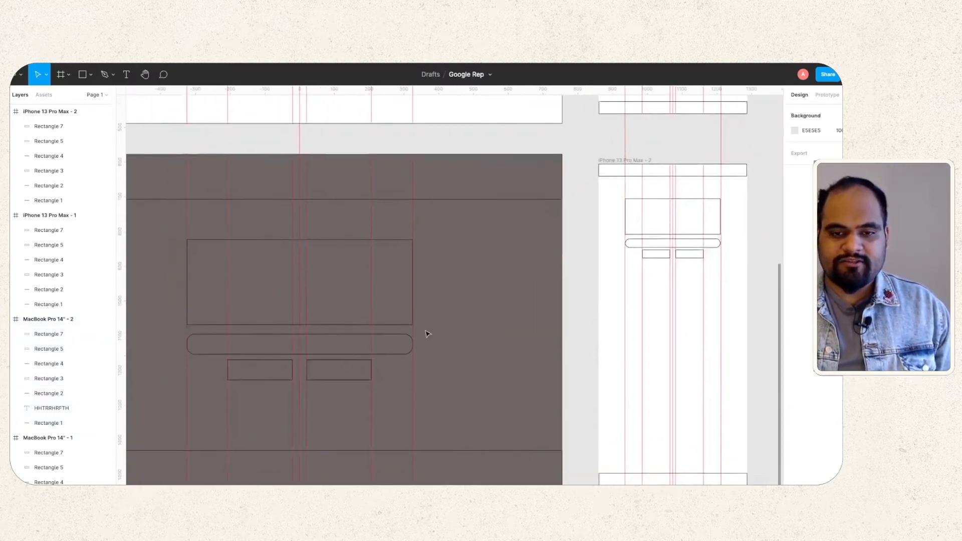
scroll(427, 334, "left", 5)
scroll(428, 334, "down", 1)
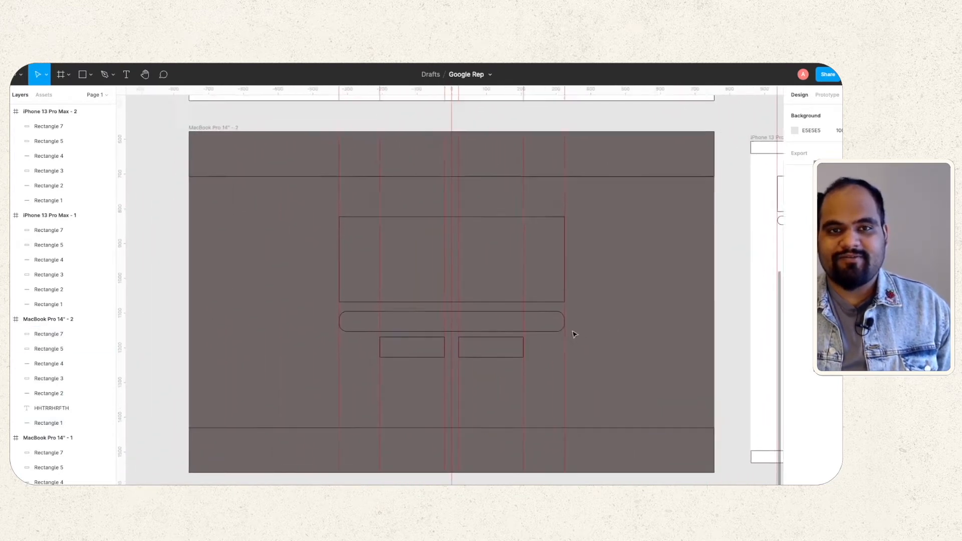
scroll(575, 334, "up", 1)
scroll(575, 334, "left", 1)
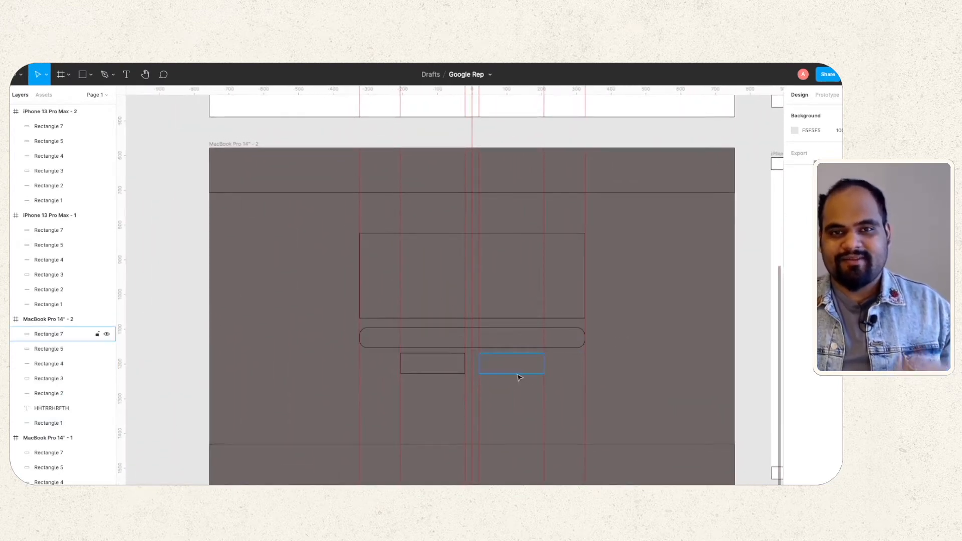
scroll(513, 377, "up", 2)
scroll(513, 377, "right", 1)
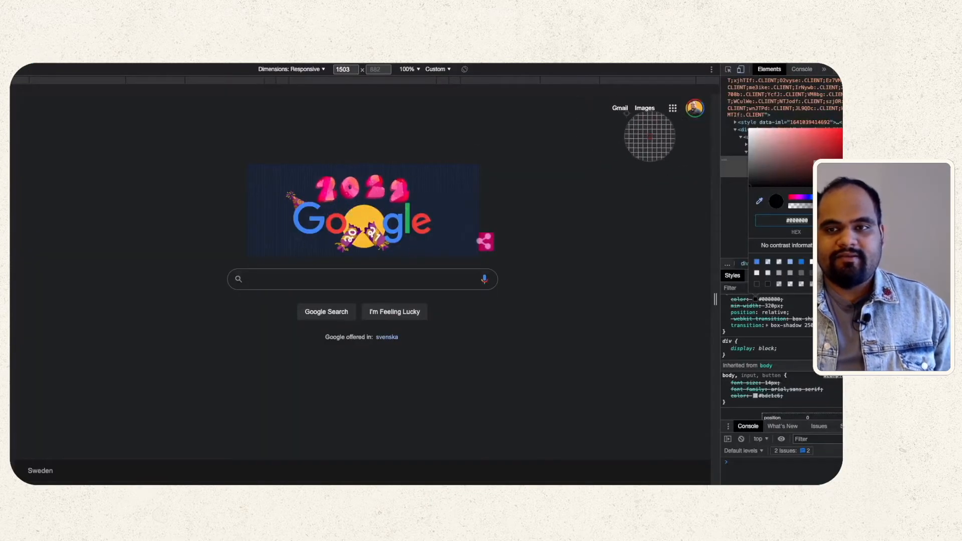
Switch to the browser, dismiss the colour picker, inspect the animated Google logo and open its image on its own page.
key("Escape")
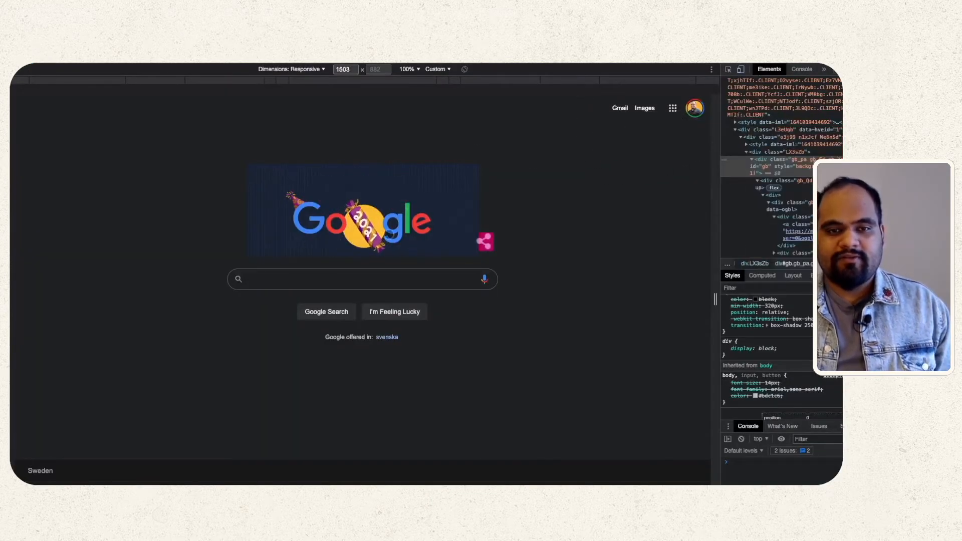
right_click(374, 213)
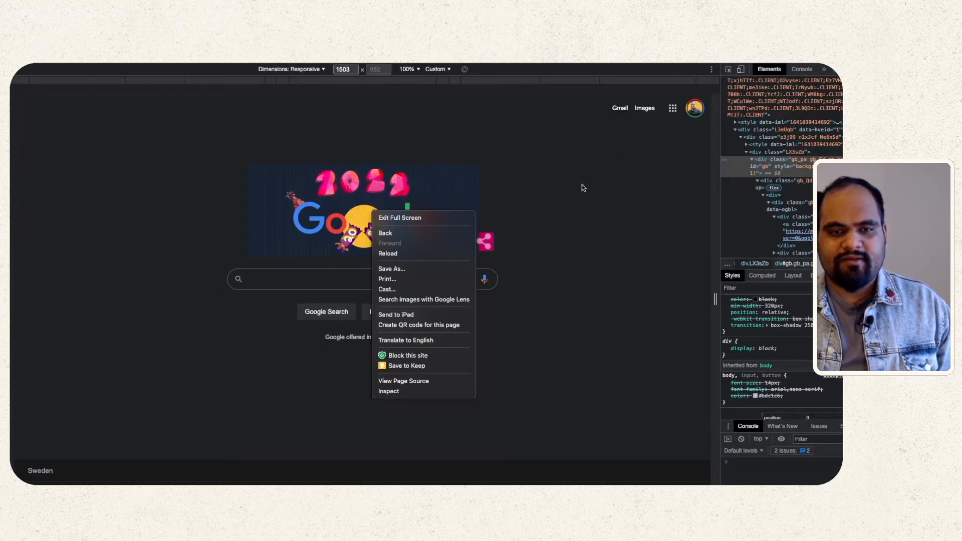
left_click(728, 69)
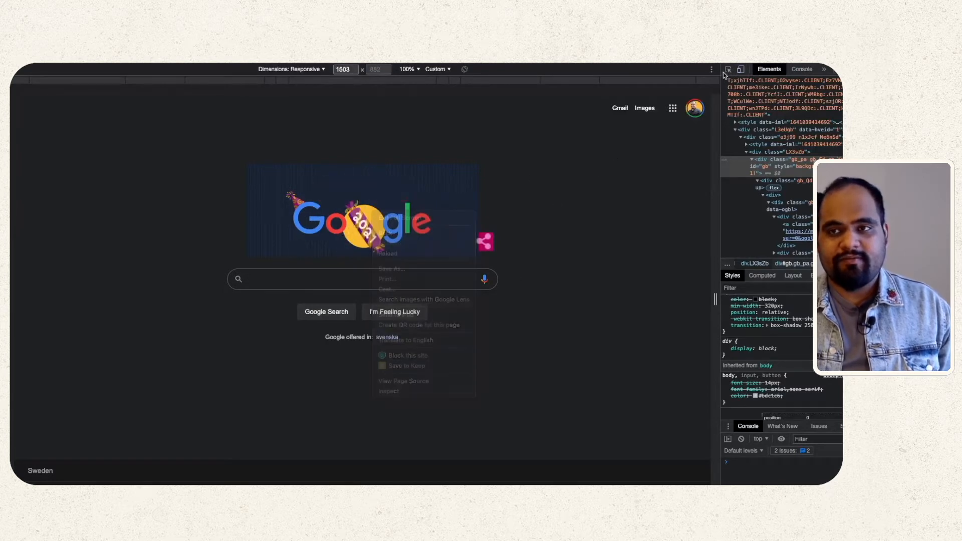
left_click(394, 197)
mouse_move(816, 96)
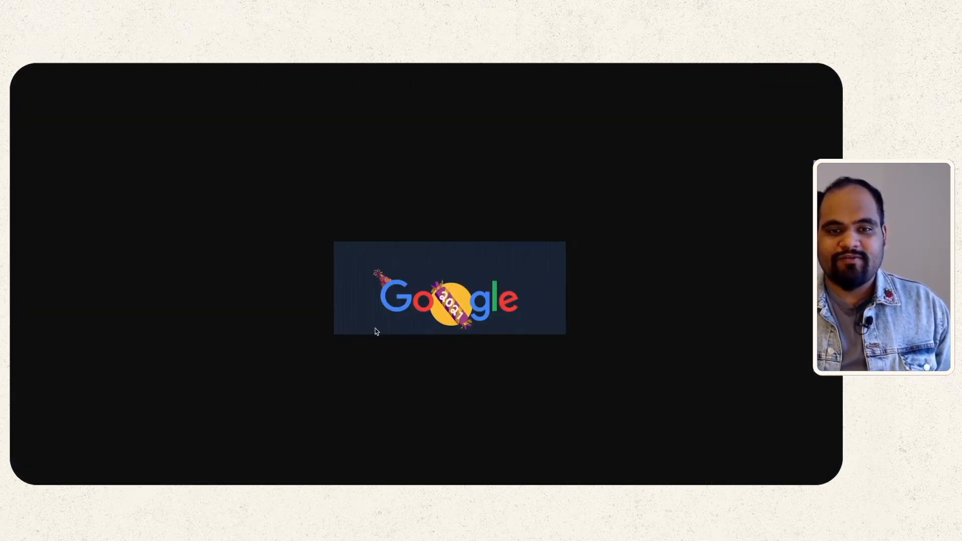
Copy the logo image and save it to the Downloads folder as GOOGLE NY.
right_click(417, 271)
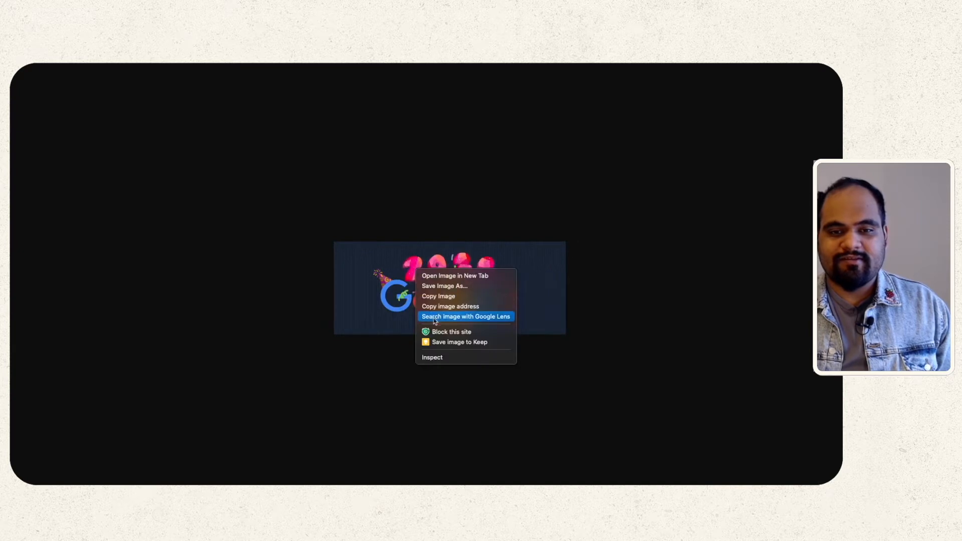
left_click(456, 295)
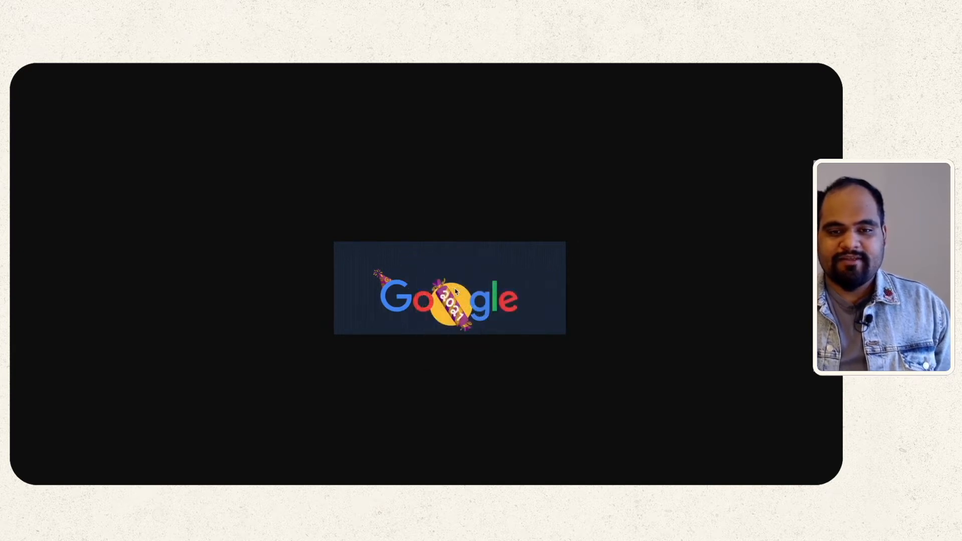
key("super+s")
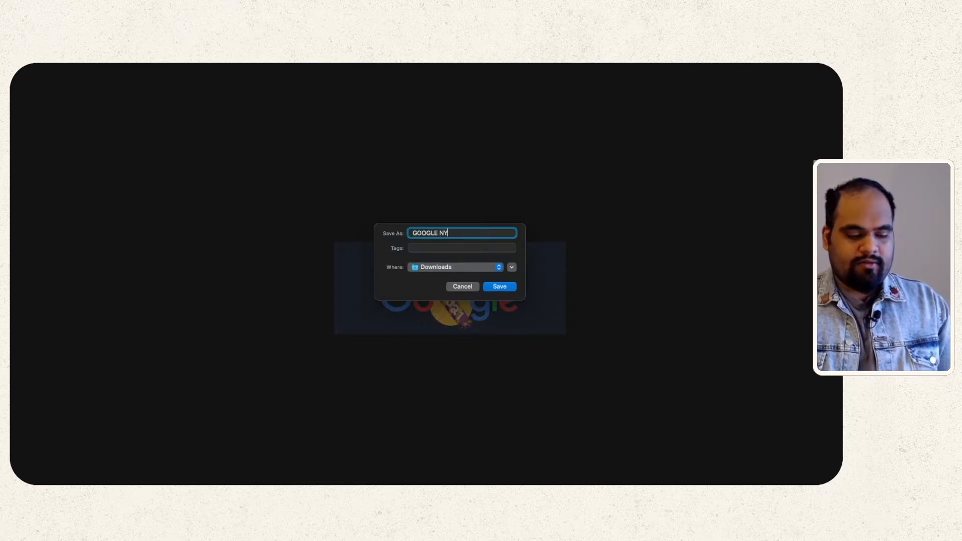
key("Return")
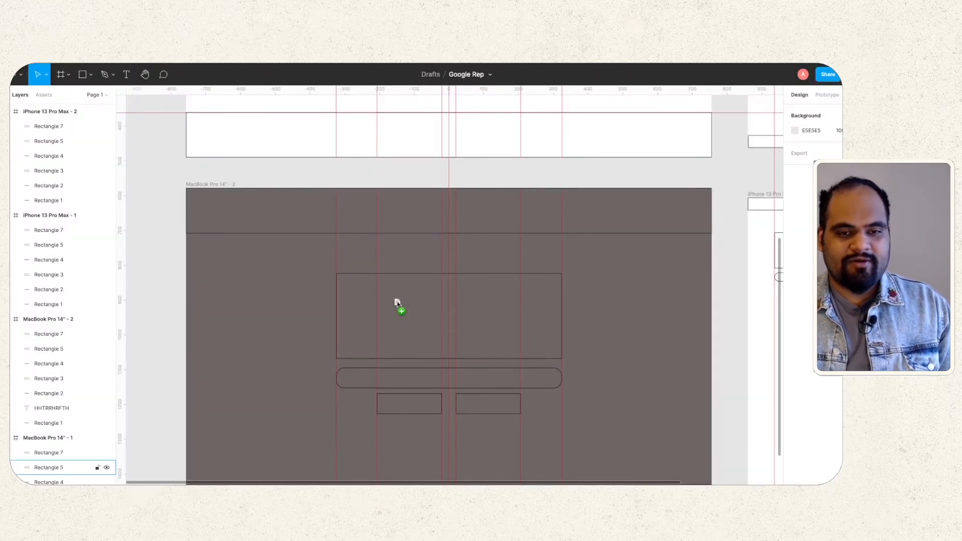
Bring the GOOGLE NY file into Figma's copied MacBook Pro frame, resize it to 621 × 248 and centre it in the logo rectangle.
left_click_drag(398, 303, 417, 305)
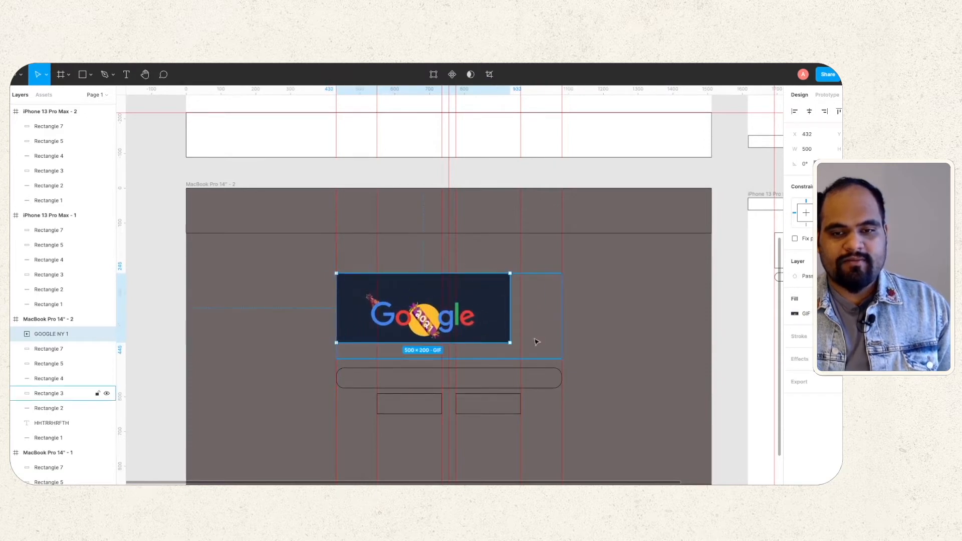
left_click_drag(510, 344, 552, 342)
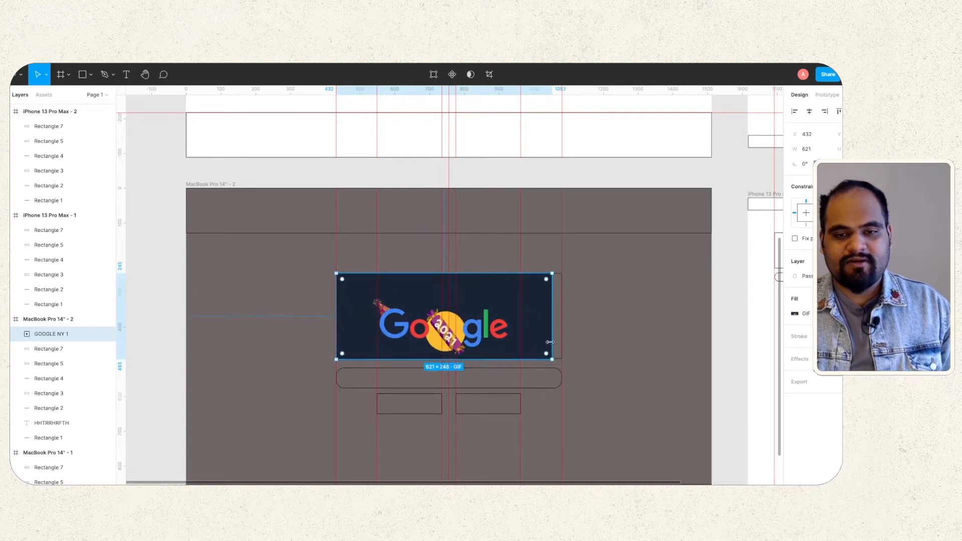
left_click_drag(485, 332, 490, 333)
left_click(599, 320)
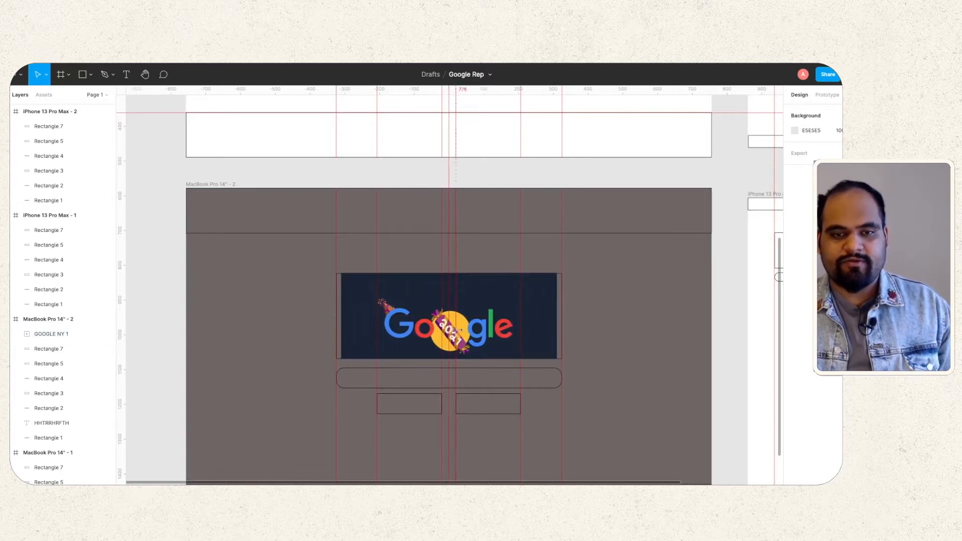
left_click(549, 311)
scroll(520, 308, "up", 6)
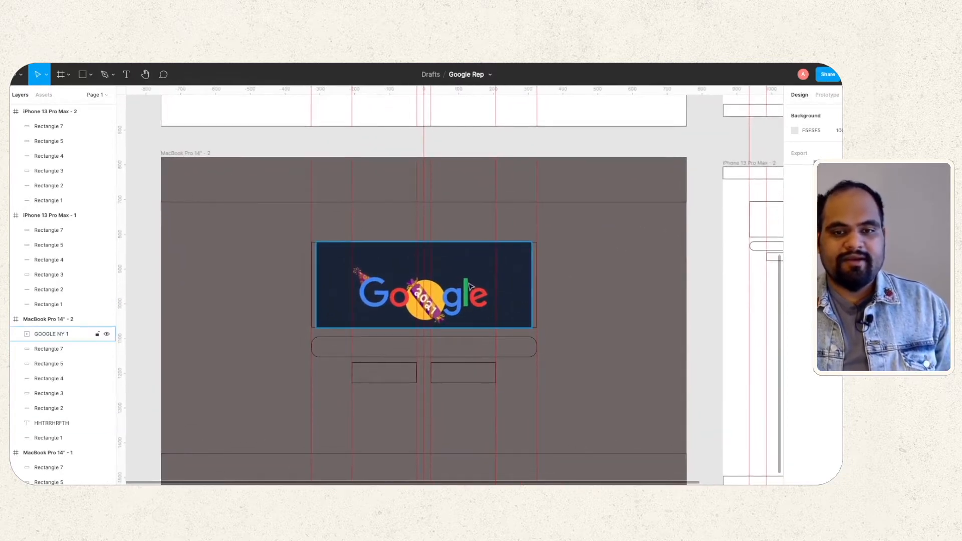
scroll(467, 284, "down", 5)
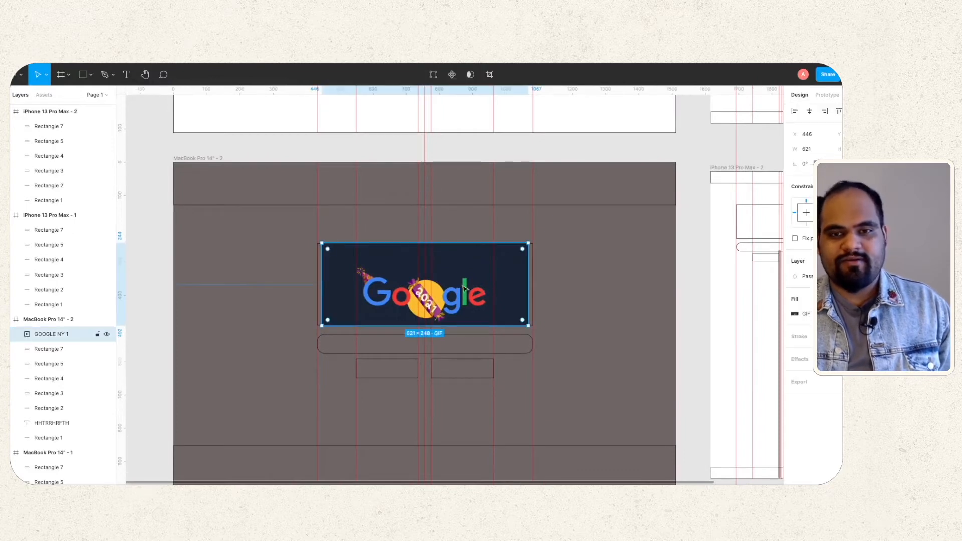
left_click(607, 284)
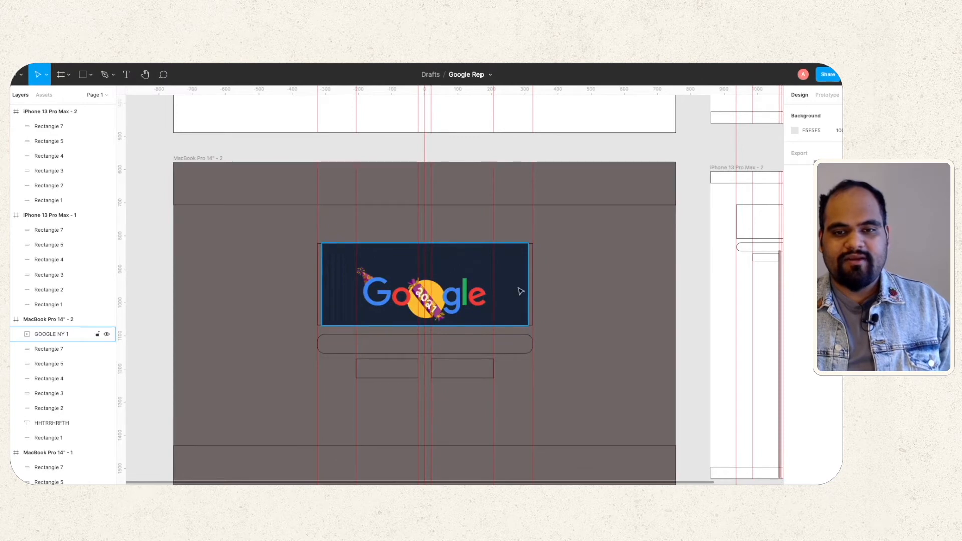
left_click(397, 350)
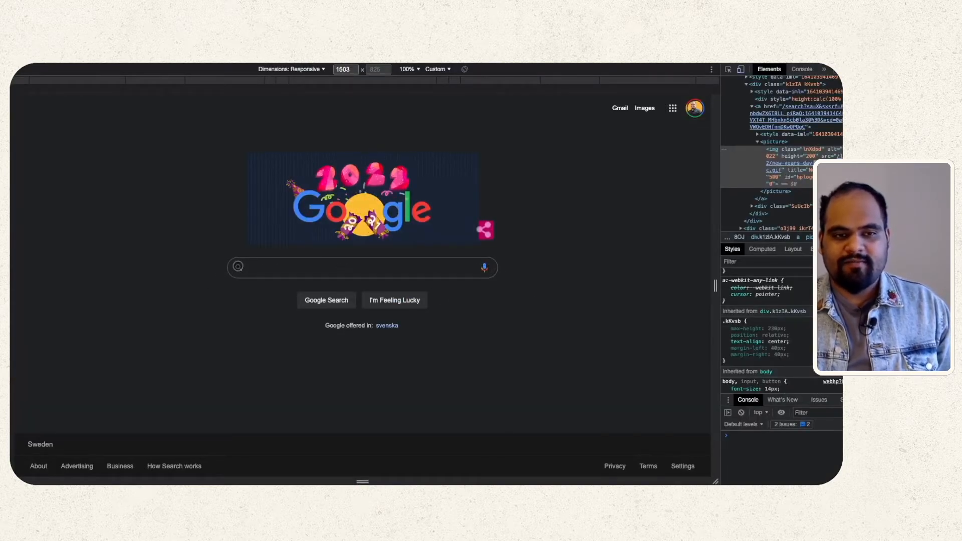
Inspect the microphone icon in Google's search bar and examine its SVG path markup.
left_click(728, 69)
left_click(484, 267)
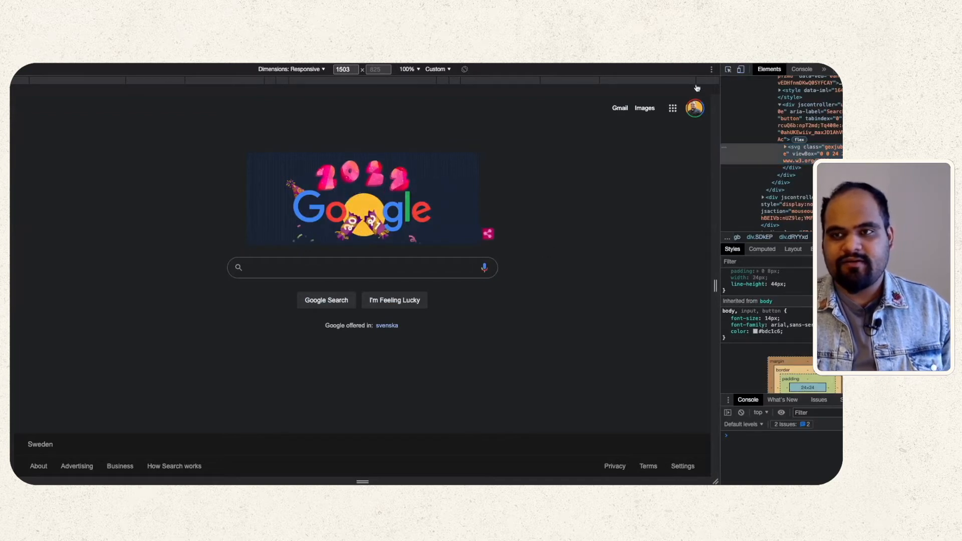
key("ctrl+shift+c")
left_click(486, 270)
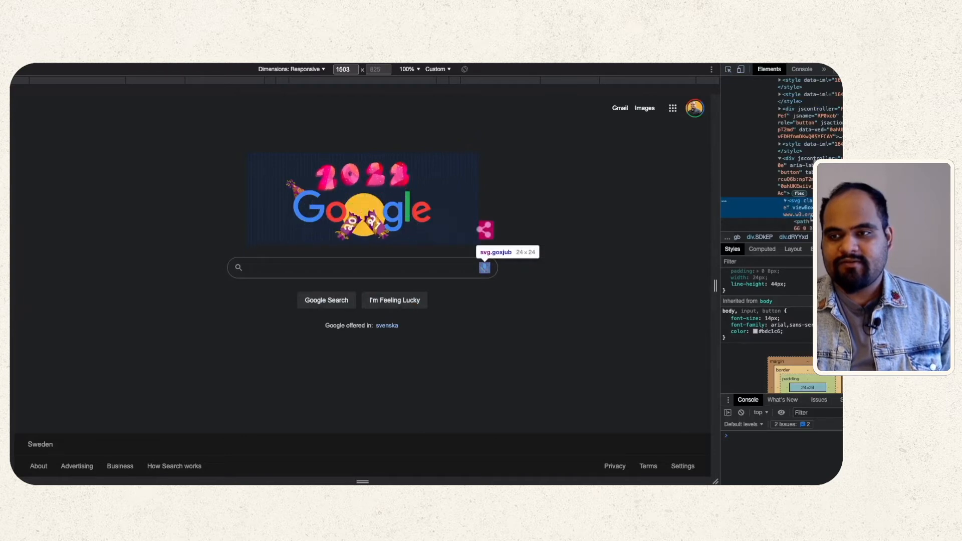
scroll(811, 219, "down", 5)
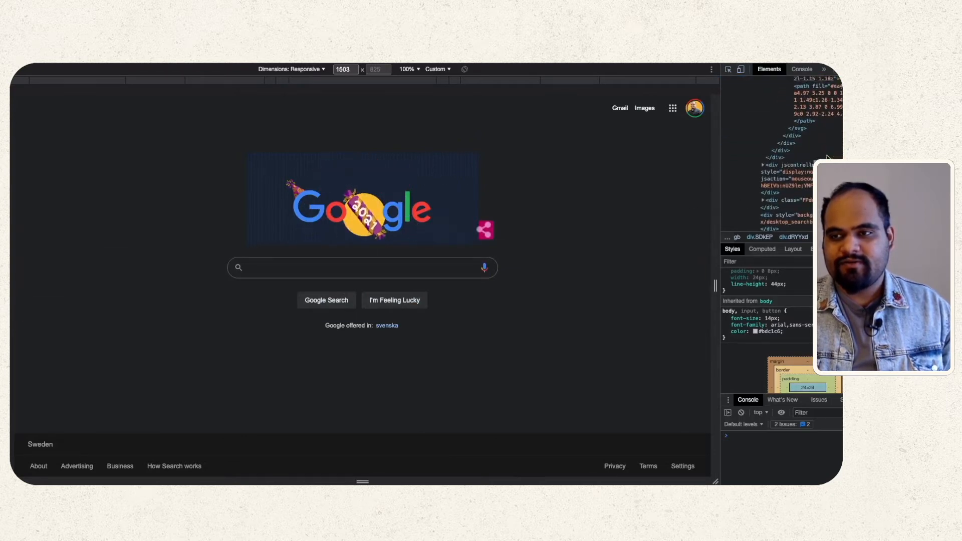
scroll(828, 158, "up", 2)
left_click(827, 168)
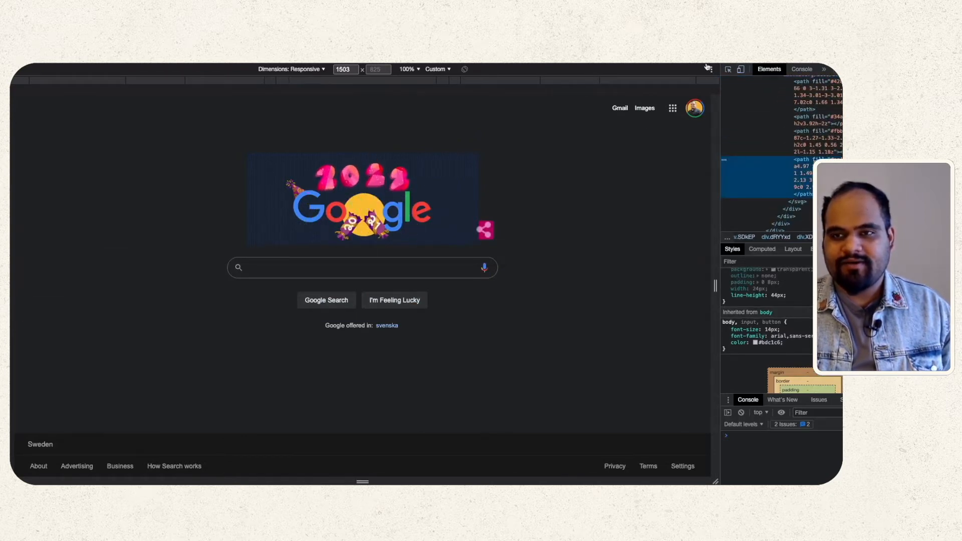
Inspect the magnifier icon in the search bar, then close the developer tools and dismiss the search suggestions.
left_click(728, 69)
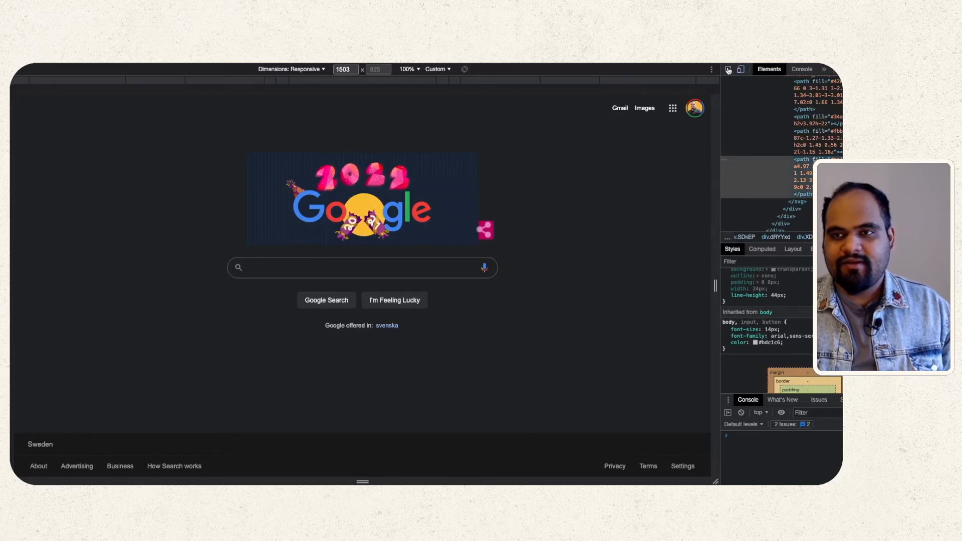
left_click(236, 269)
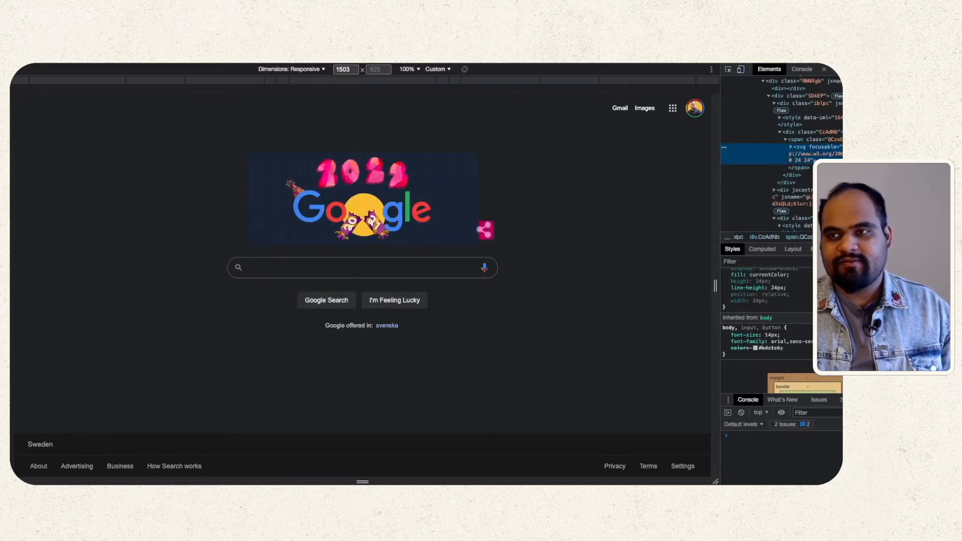
left_click(888, 69)
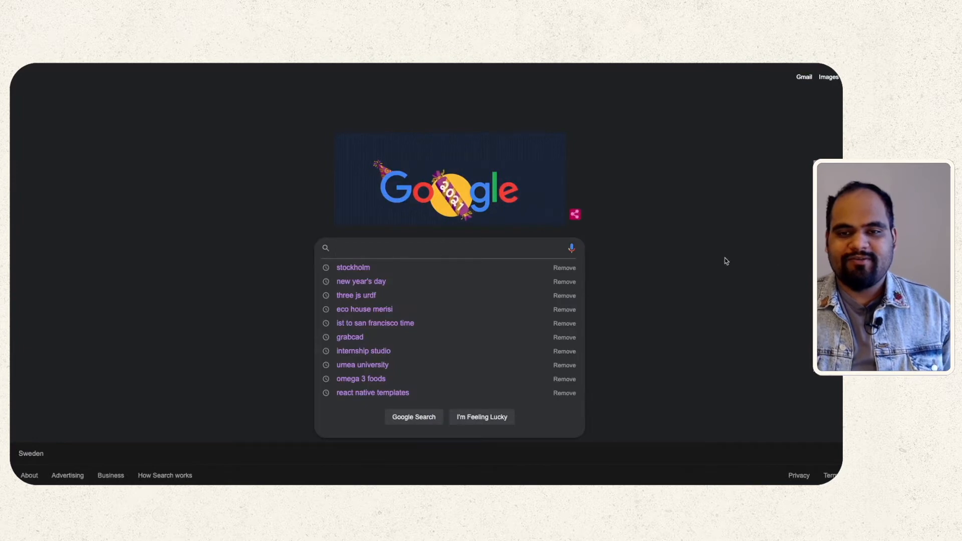
left_click(727, 260)
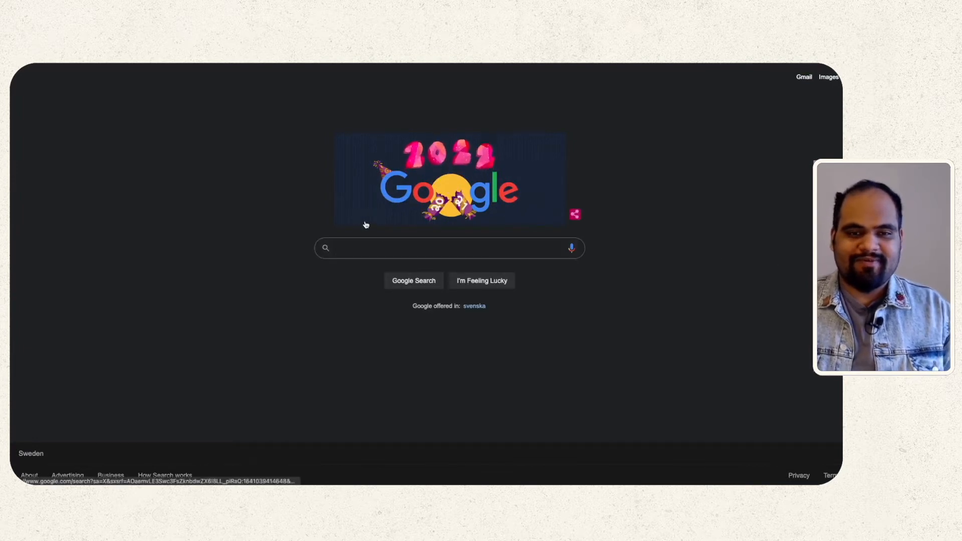
Search Google for "google assistant LOGO" and show the image results.
left_click(361, 248)
type("GOOGL")
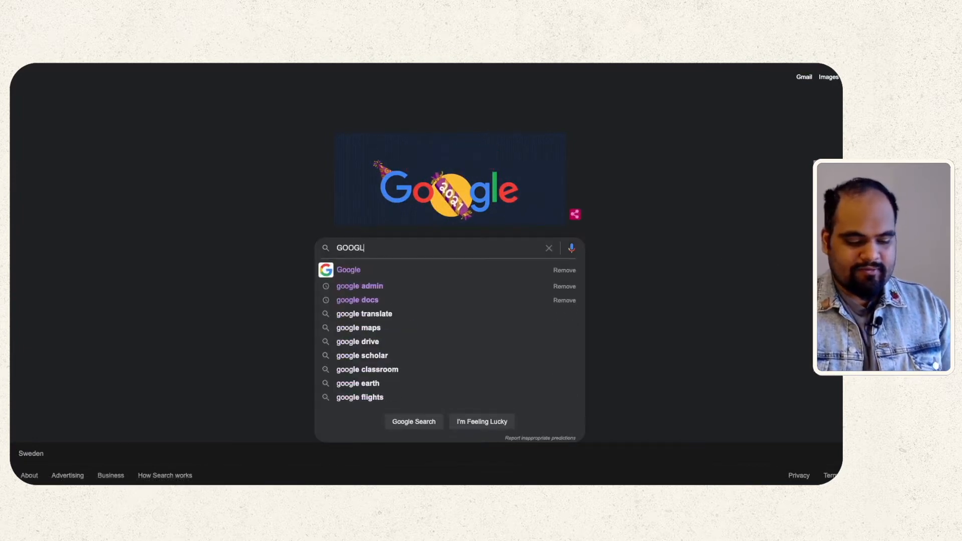
type("E ASSI")
key("Down")
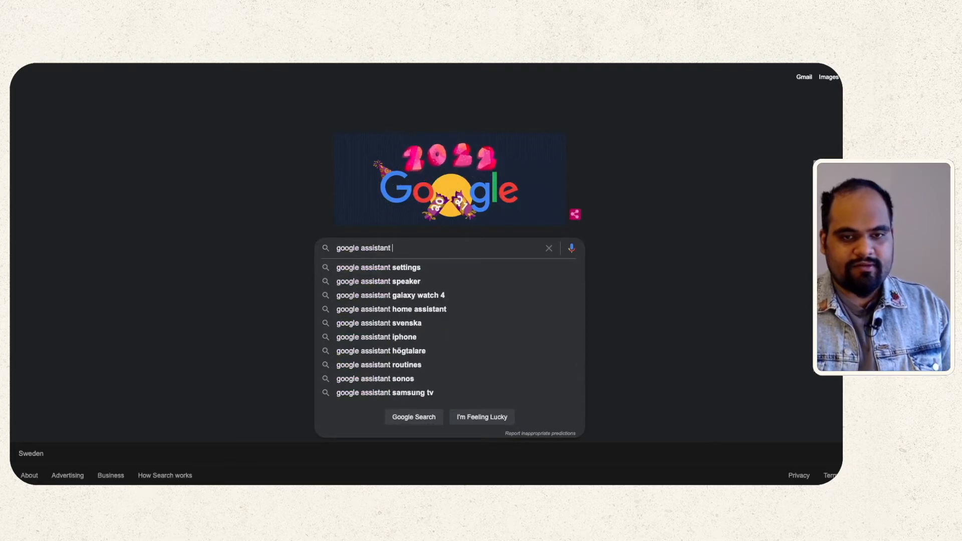
type("LOGO")
key("Return")
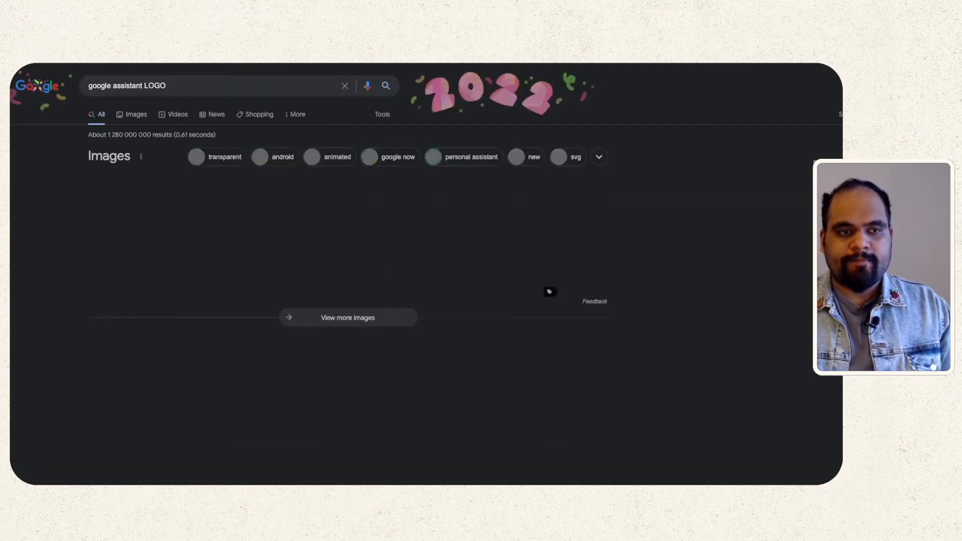
left_click(126, 114)
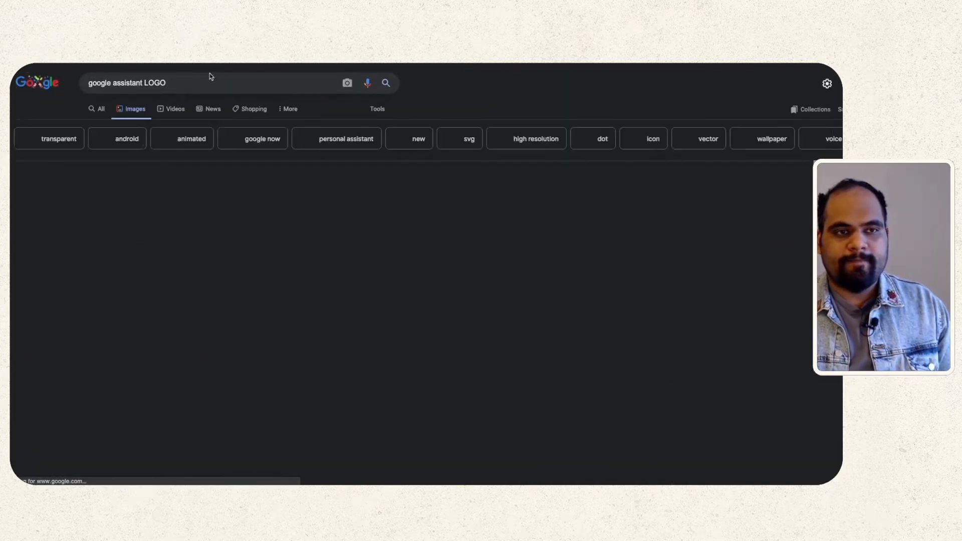
Find the coloured microphone logo from pngwing.com in the image results and open its preview.
scroll(457, 229, "down", 5)
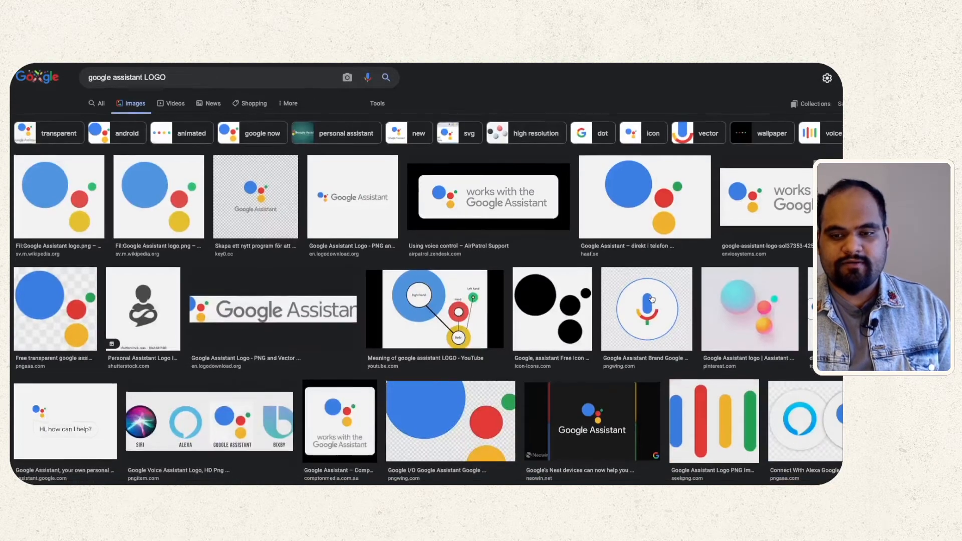
scroll(456, 229, "down", 5)
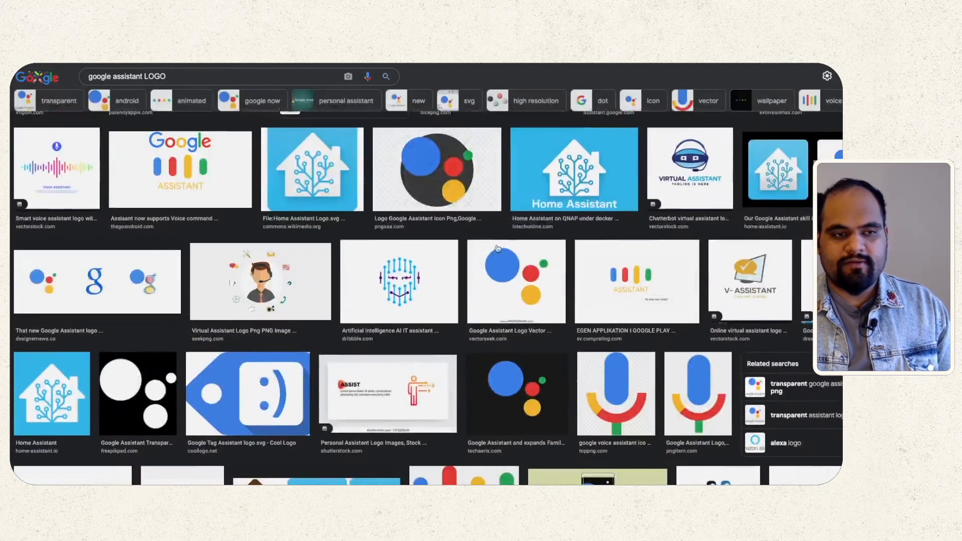
scroll(664, 206, "up", 6)
scroll(664, 204, "up", 2)
left_click(664, 205)
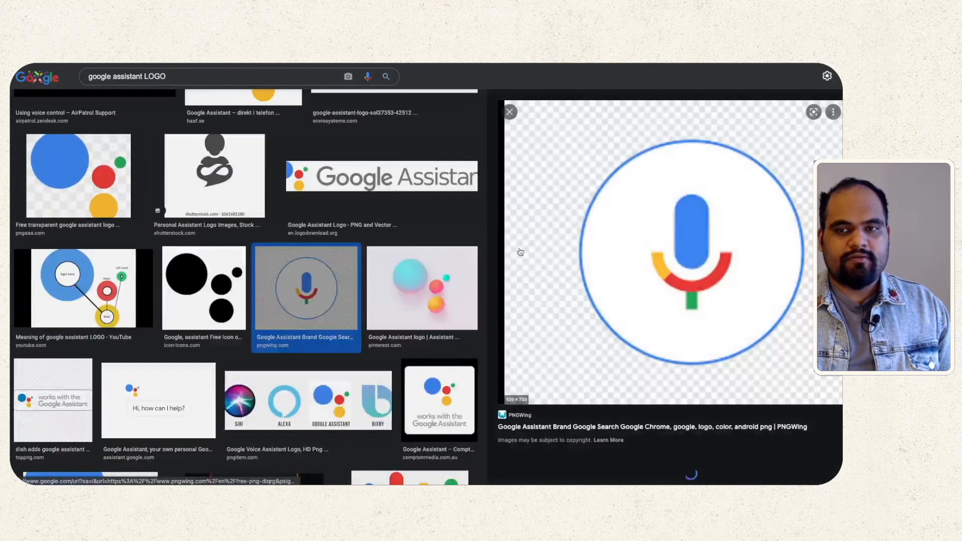
right_click(655, 246)
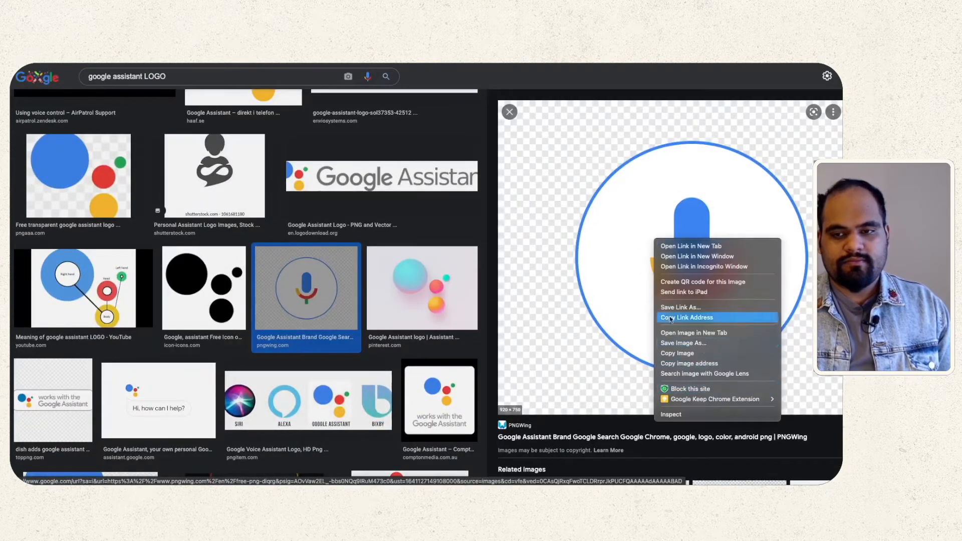
left_click(763, 232)
mouse_move(762, 232)
left_mouse_down()
mouse_move(489, 240)
mouse_move(801, 232)
mouse_move(759, 231)
left_mouse_up()
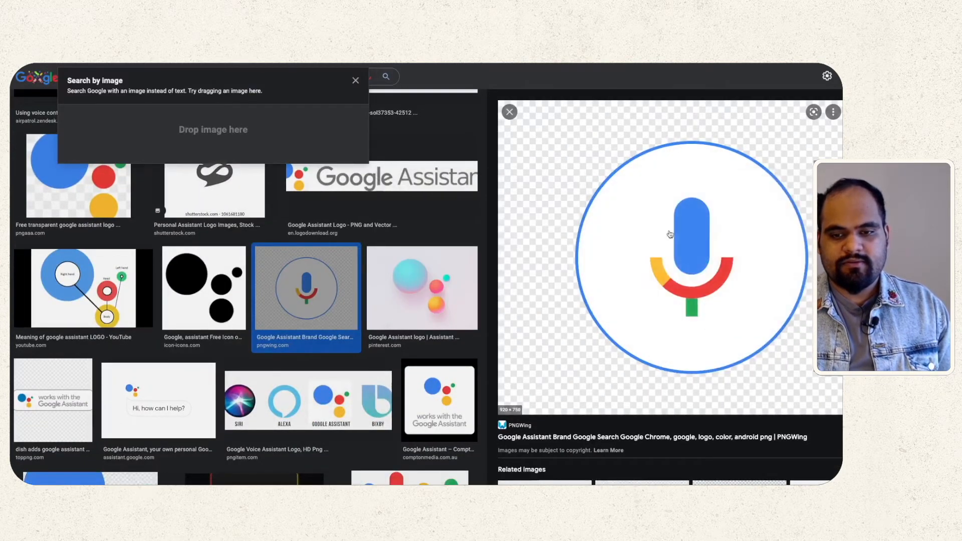
Open the microphone logo's source page on PNGWing and request the PNG download.
left_click_drag(676, 268, 716, 278)
scroll(391, 221, "down", 5)
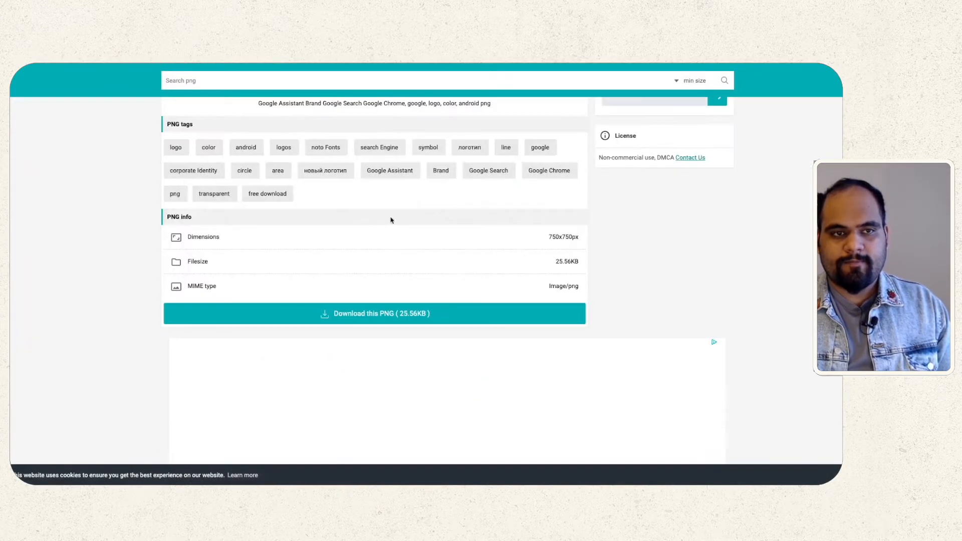
left_click(334, 315)
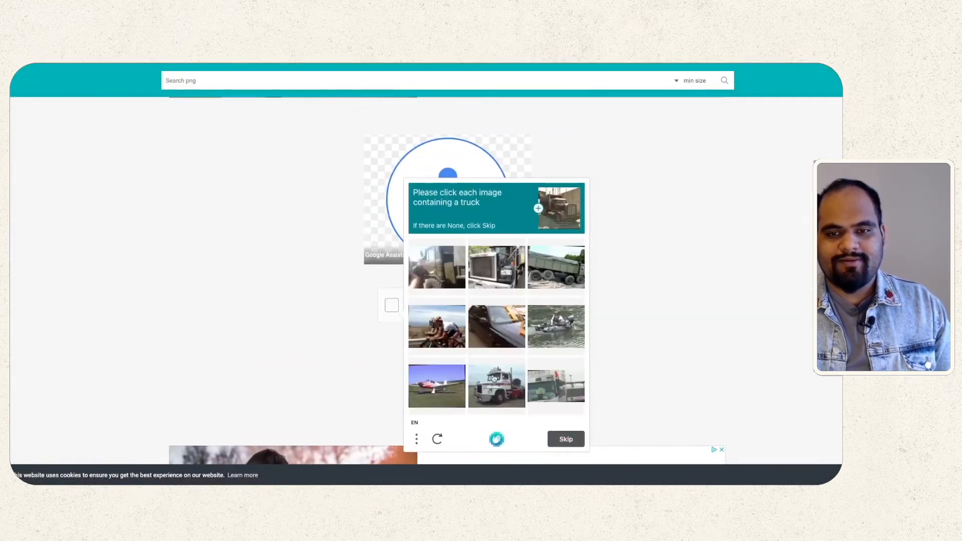
Select every truck picture in the image verification and submit it to release the download.
left_click(453, 269)
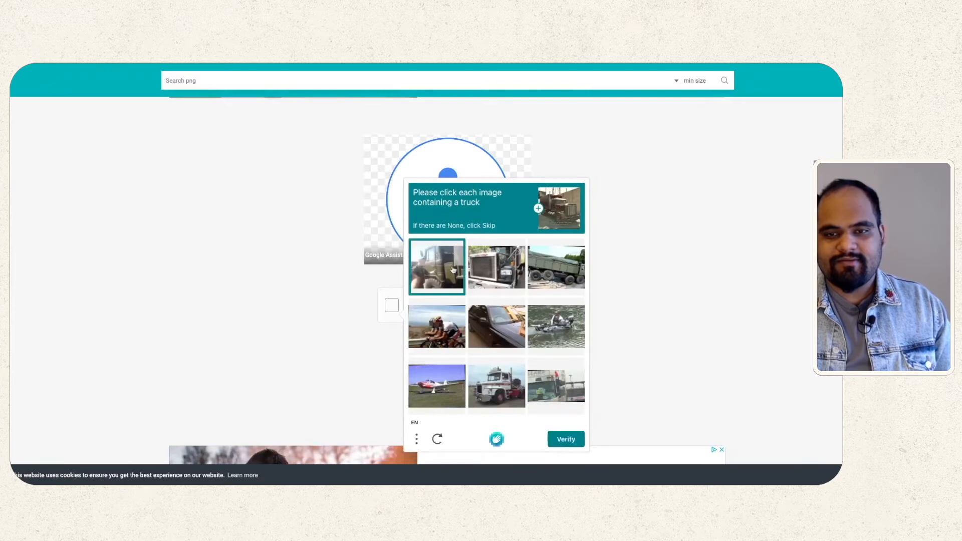
left_click(501, 276)
left_click(555, 279)
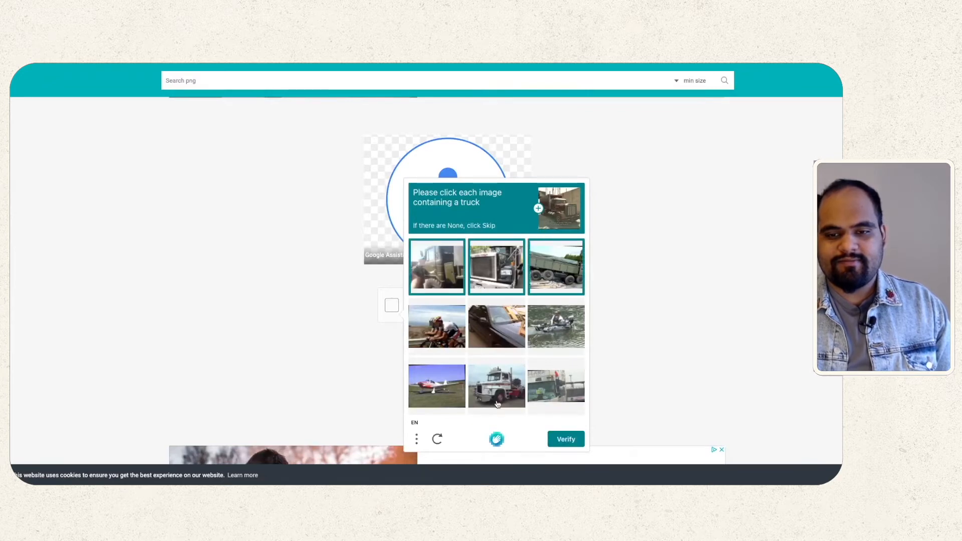
left_click(498, 404)
left_click(556, 443)
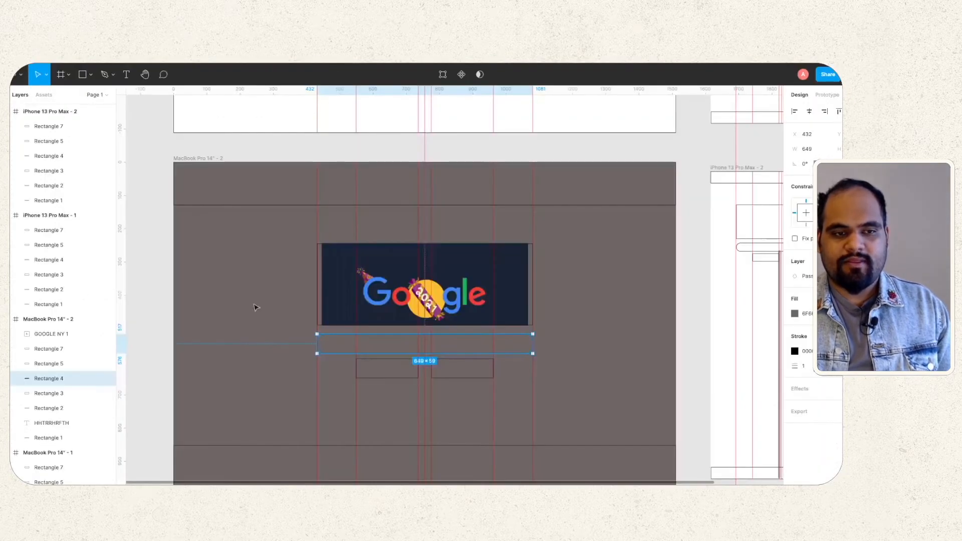
Switch to Figma, bring the pngwing microphone image into the copied MacBook Pro frame and scale it to 46 × 46 inside the search bar's right end.
left_click(151, 274)
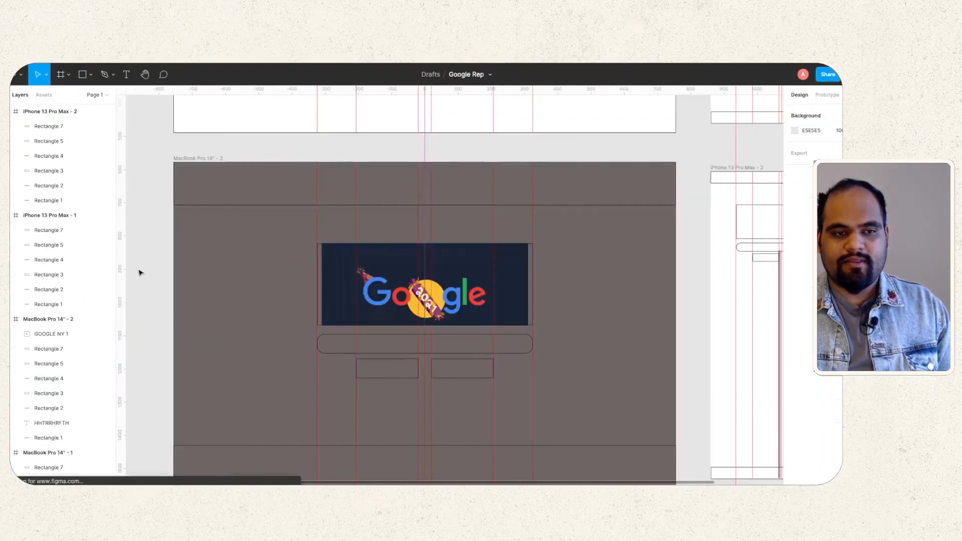
mouse_move(554, 343)
left_mouse_down()
mouse_move(570, 340)
mouse_move(566, 329)
left_mouse_up()
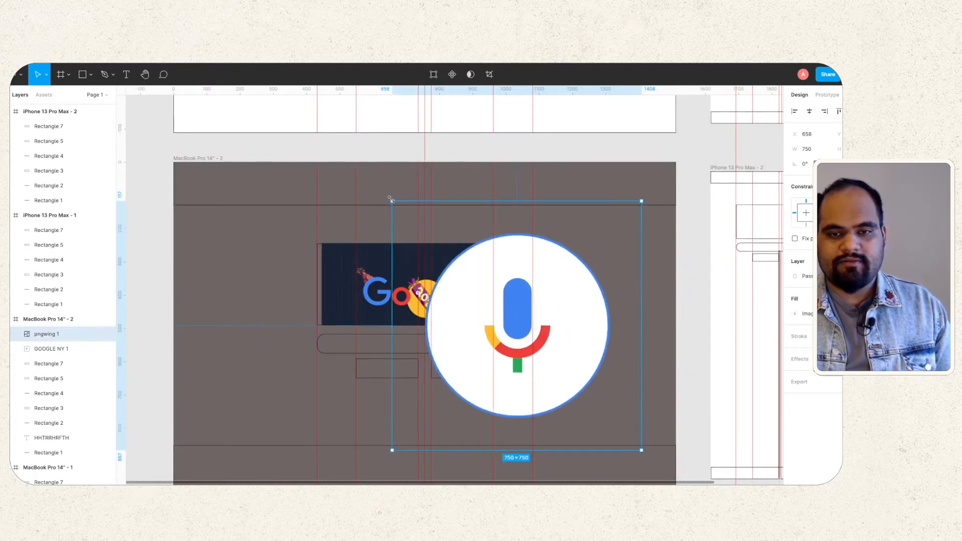
left_click_drag(399, 200, 526, 344)
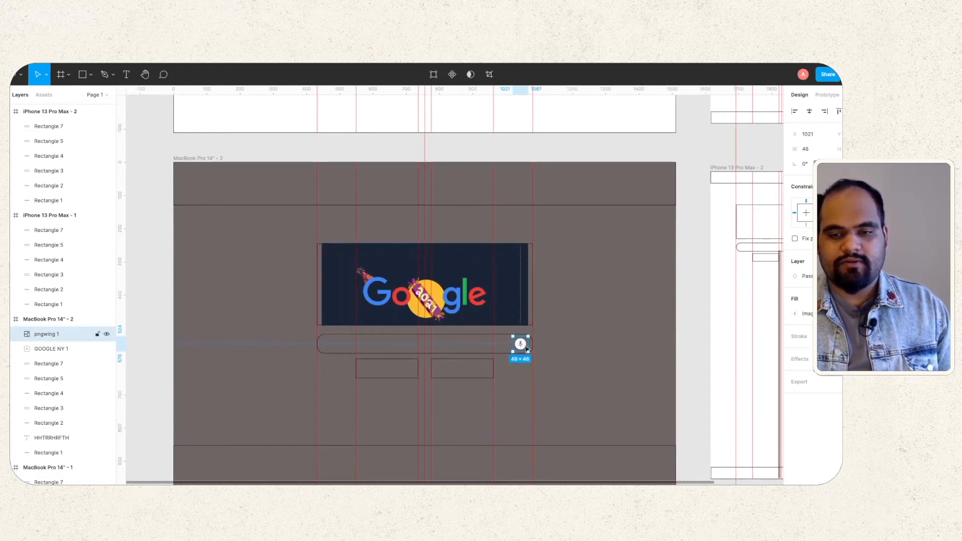
key("Escape")
scroll(519, 346, "up", 5)
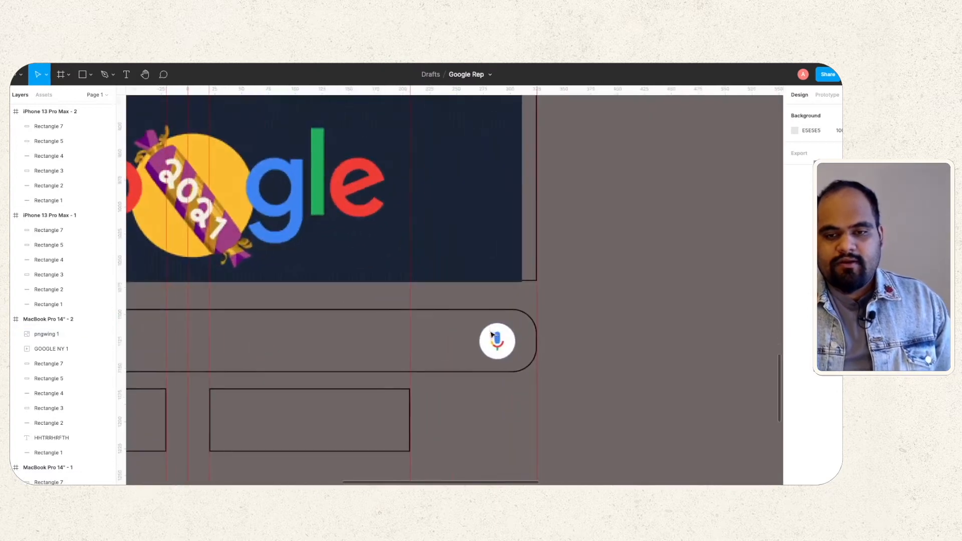
scroll(492, 336, "down", 5)
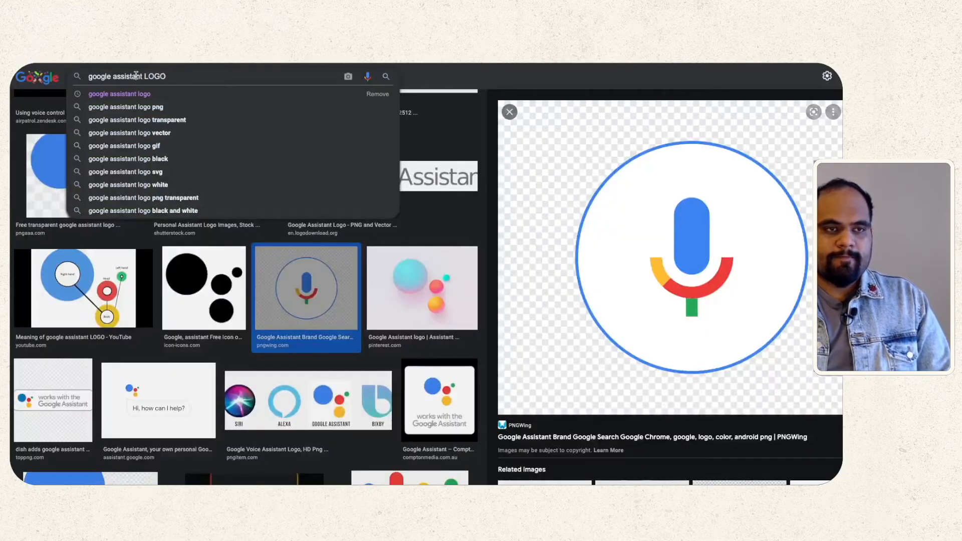
Switch to the browser, search images for "google SEARCH LOGO" and preview the white magnifier icon from iconarchive.com.
type("SEARCHJ")
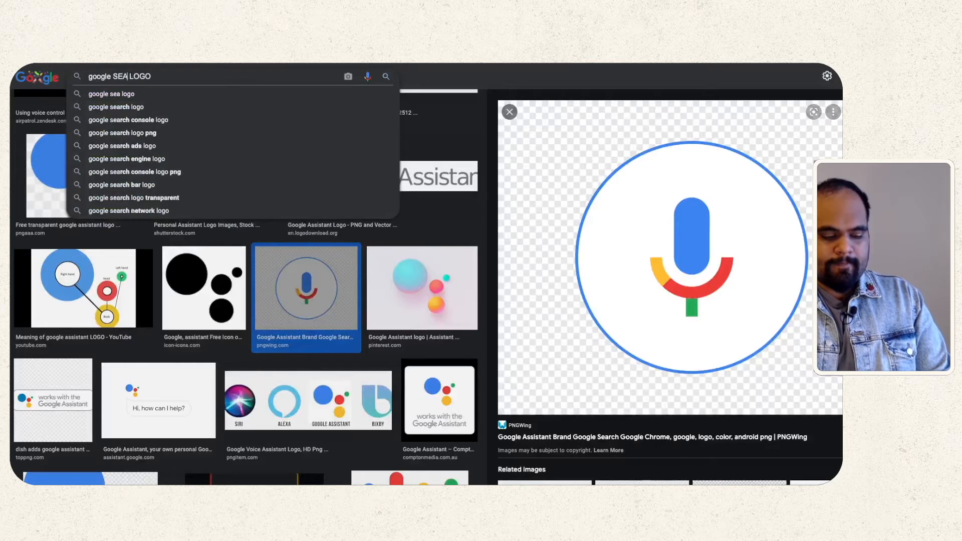
key("BackSpace")
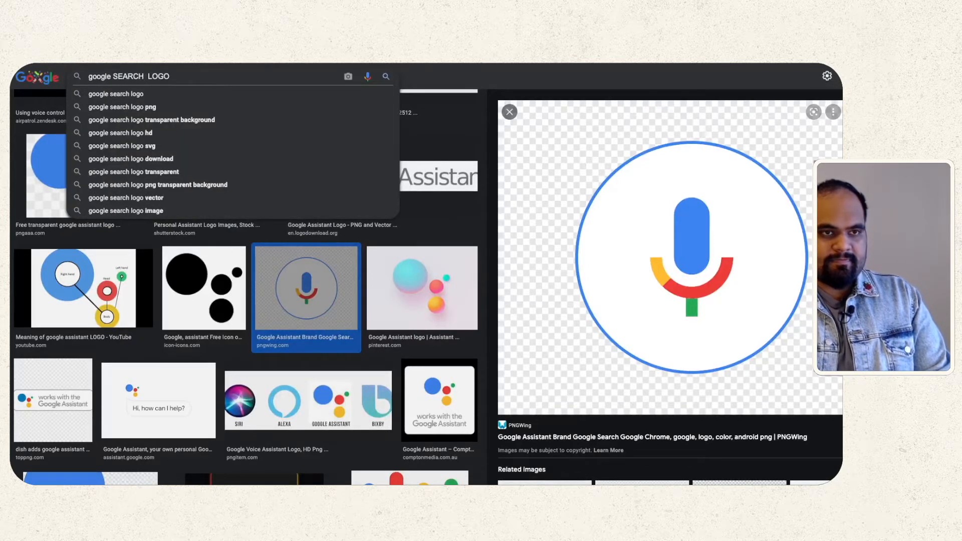
key("Return")
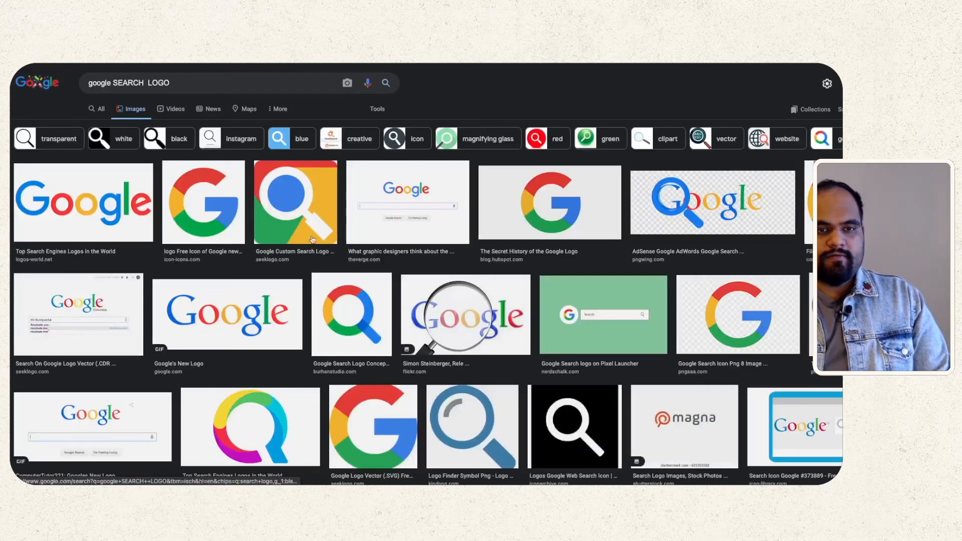
scroll(378, 306, "down", 3)
left_click(560, 244)
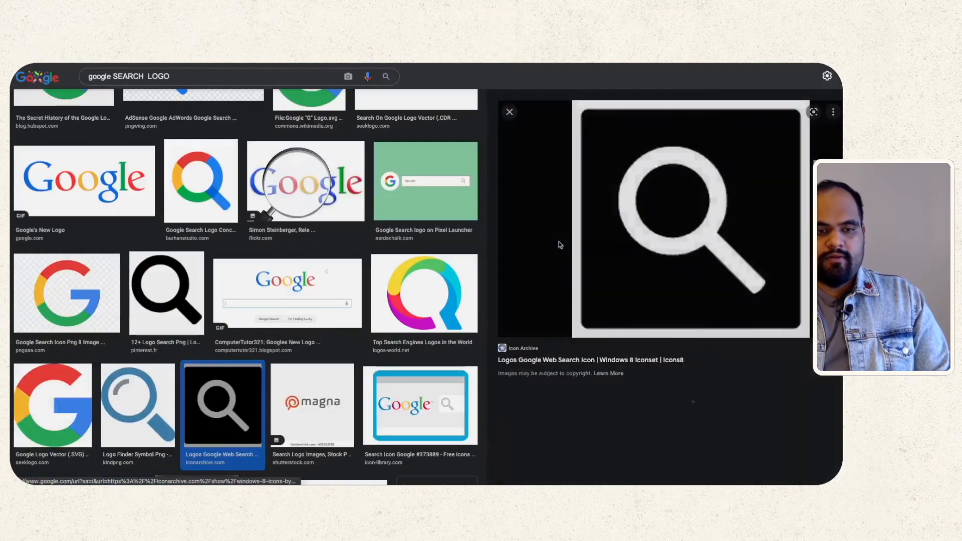
Follow the related search "transparent search logo" and open the preview of the black magnifier icon from pngfind.com.
scroll(630, 307, "down", 10)
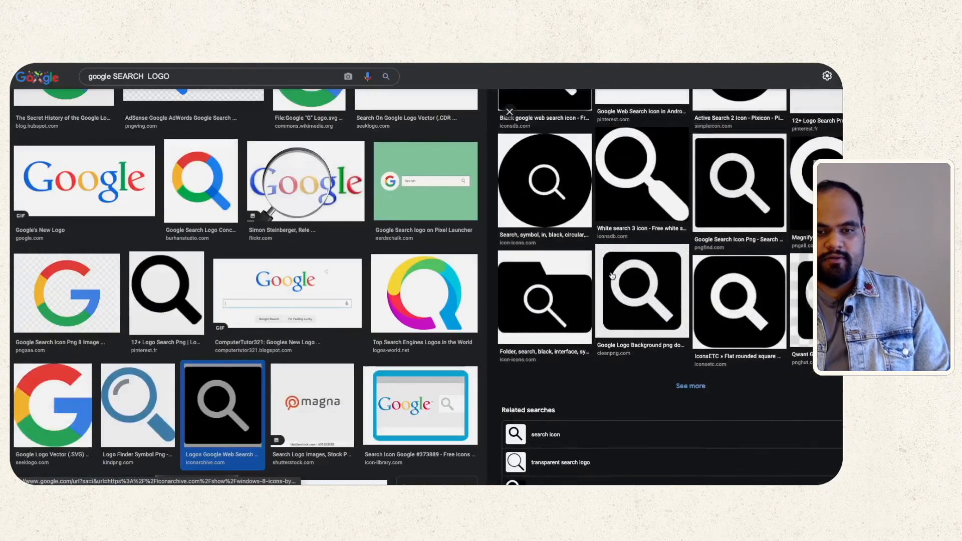
scroll(568, 374, "down", 3)
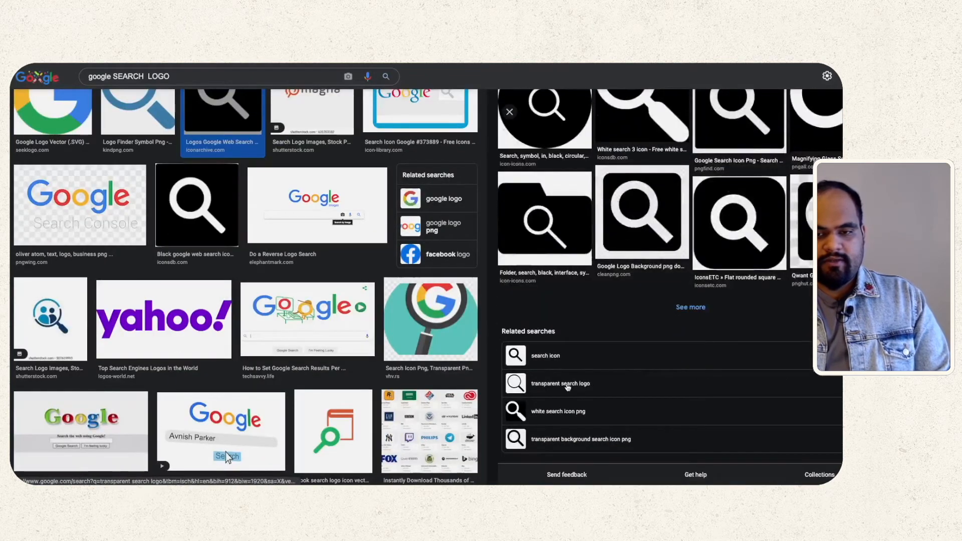
left_click(551, 382)
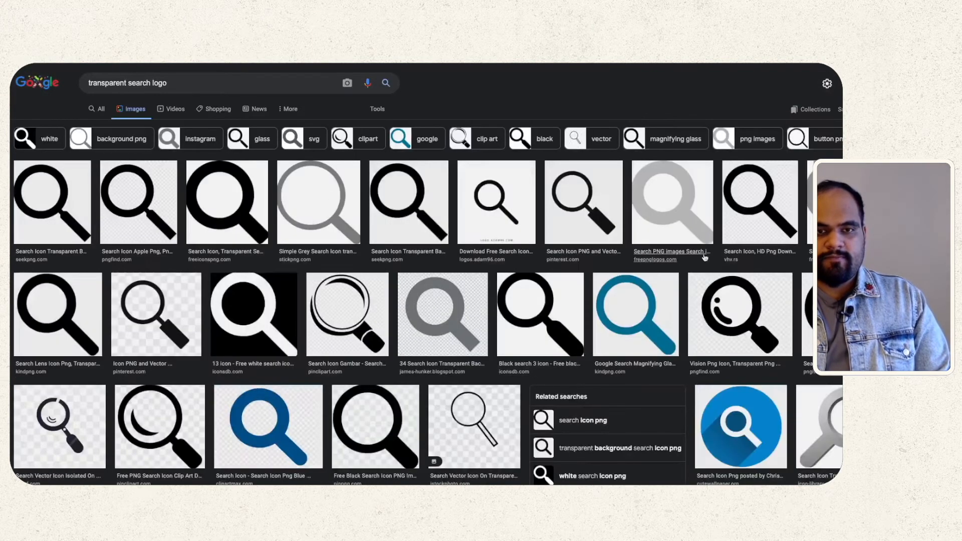
left_click(137, 205)
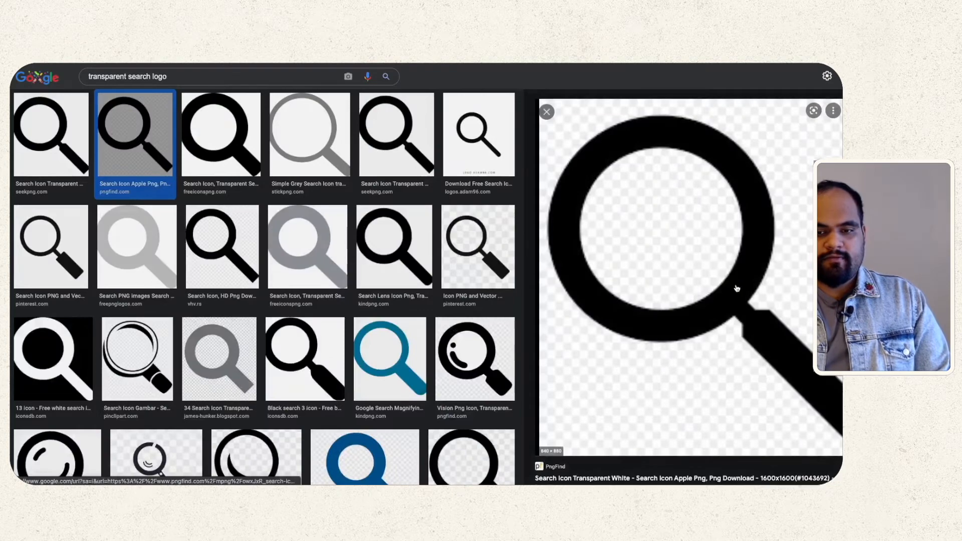
Open the black magnifier's PngFind page, request the free PNG download and dismiss the advertisement to reach the full image.
scroll(651, 325, "down", 3)
left_click(628, 409)
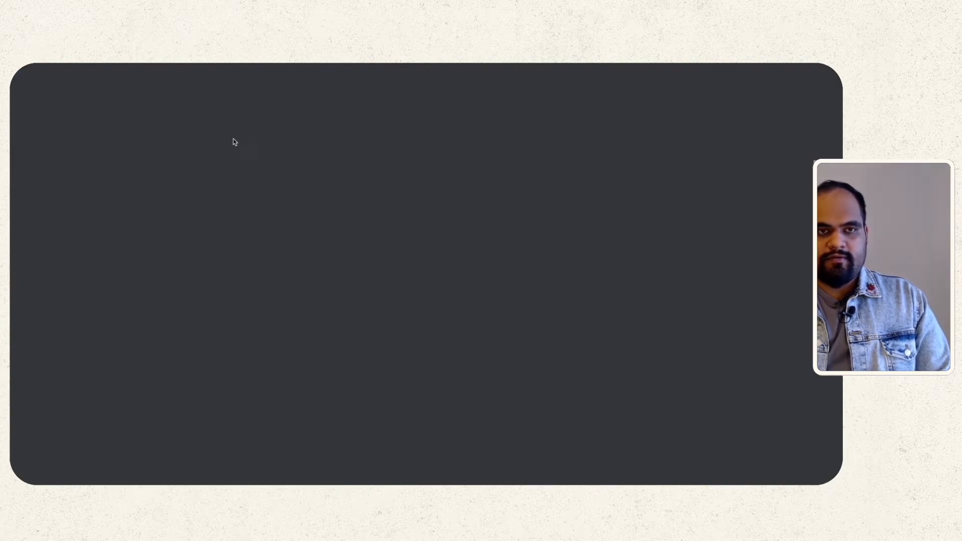
scroll(401, 296, "down", 1)
scroll(442, 230, "up", 1)
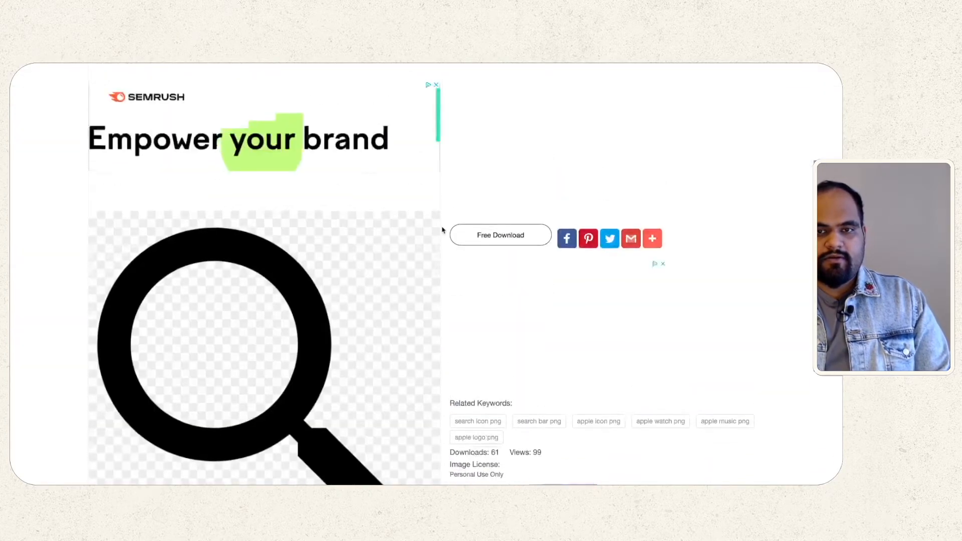
left_click(514, 261)
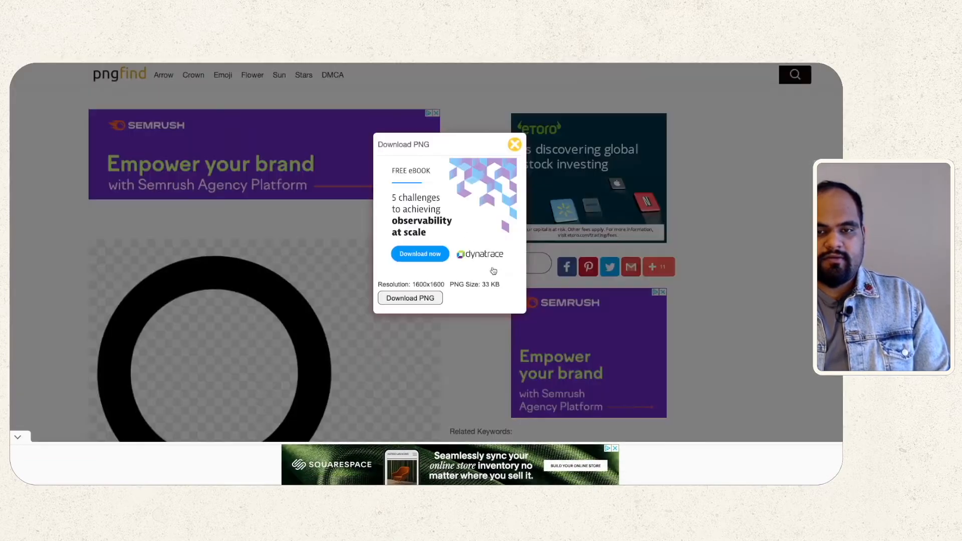
left_click(391, 298)
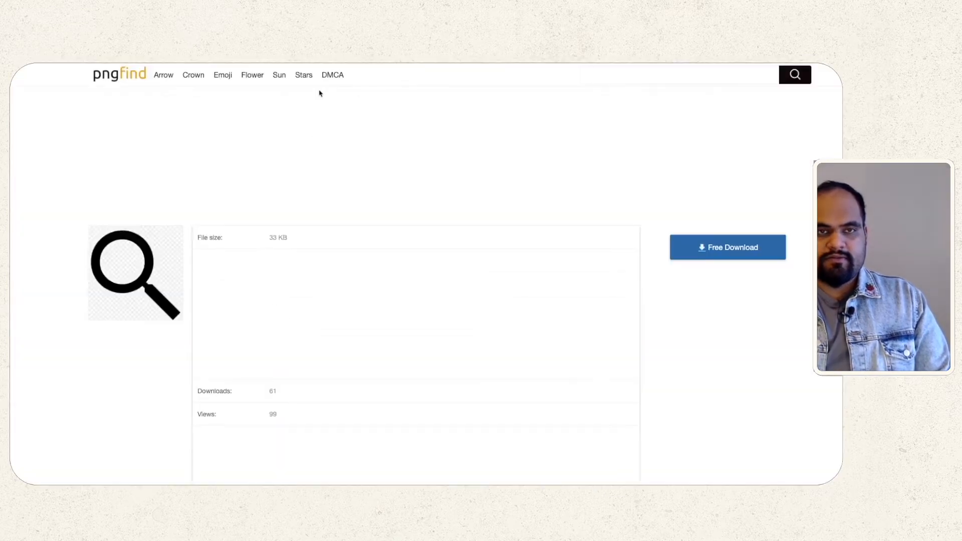
left_click(725, 249)
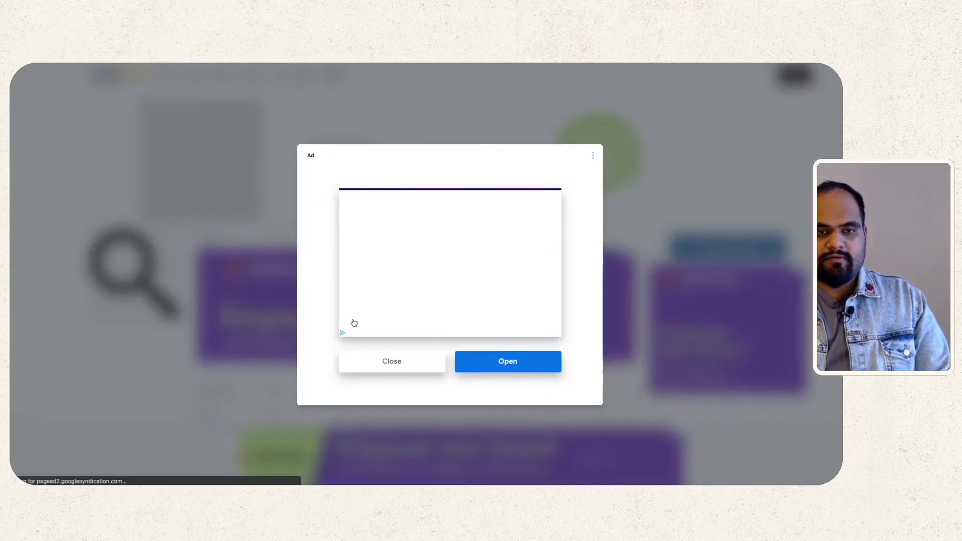
left_click(421, 362)
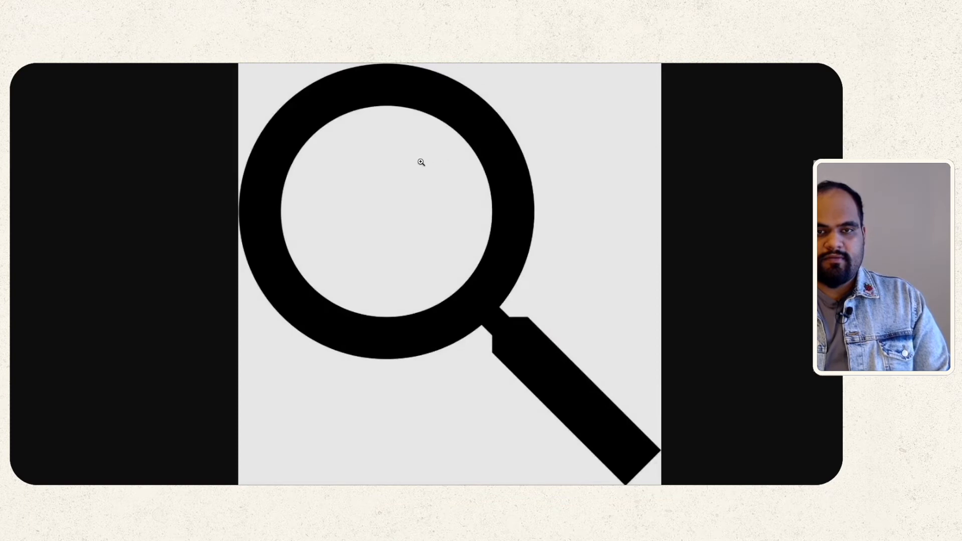
Save the full-size magnifier image to the Downloads folder under the name SEARCH PNG.
right_click(461, 167)
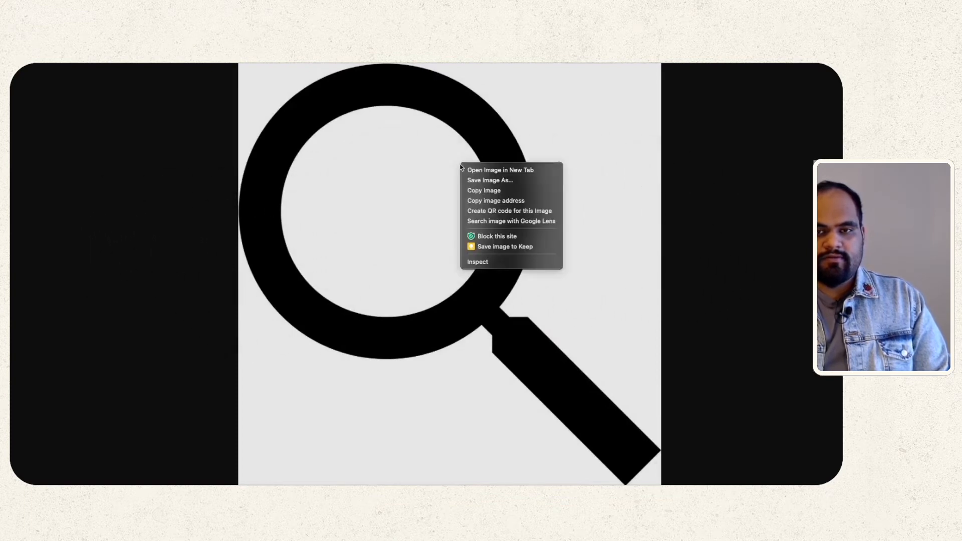
left_click(506, 180)
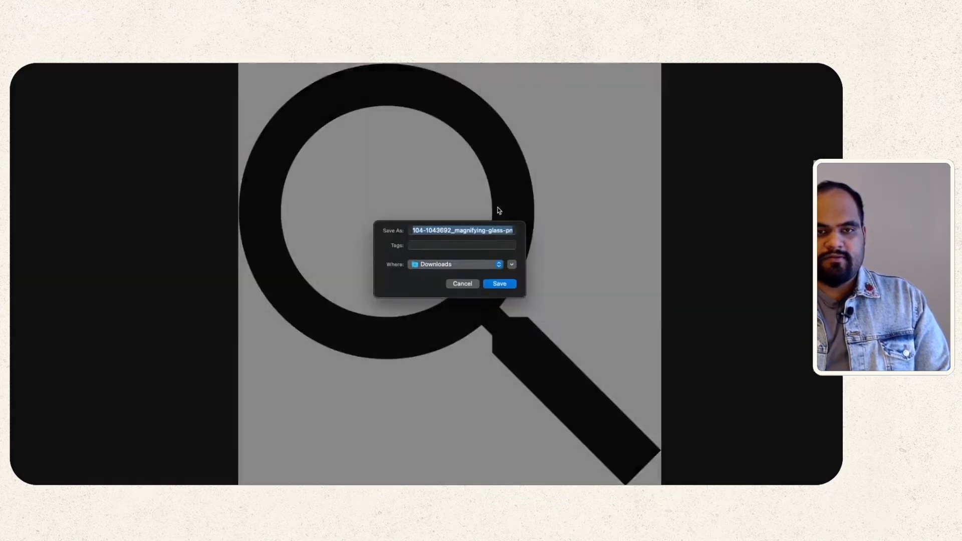
type("SEARCH PNG")
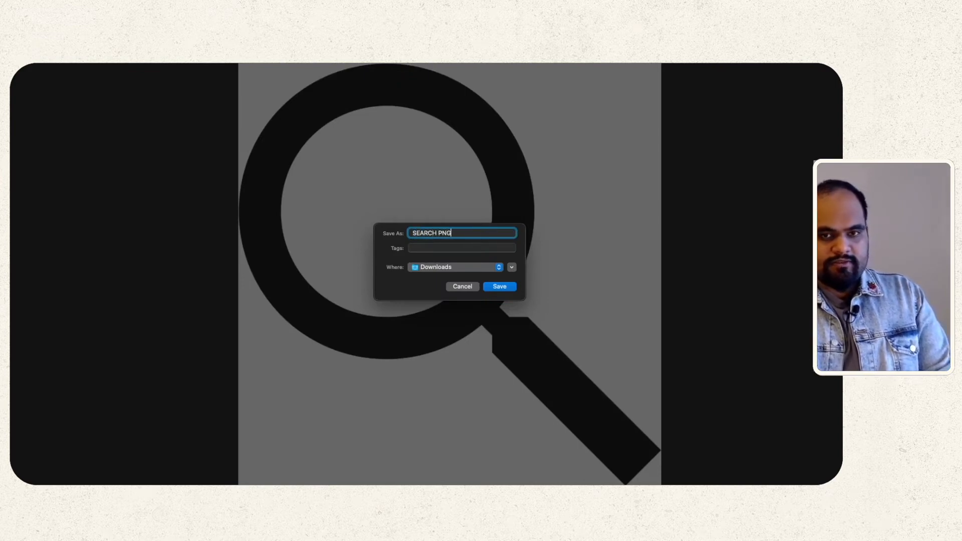
key("Return")
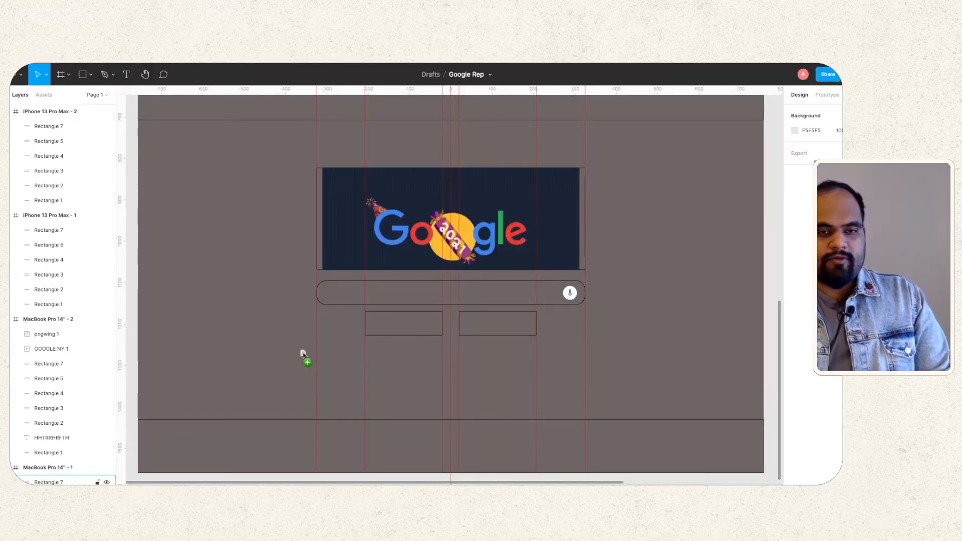
Switch to Figma, bring the SEARCH PNG image into the copied MacBook Pro frame and scale it to 46 × 46 inside the search bar's left end.
key("ctrl+v")
scroll(414, 307, "down", 1)
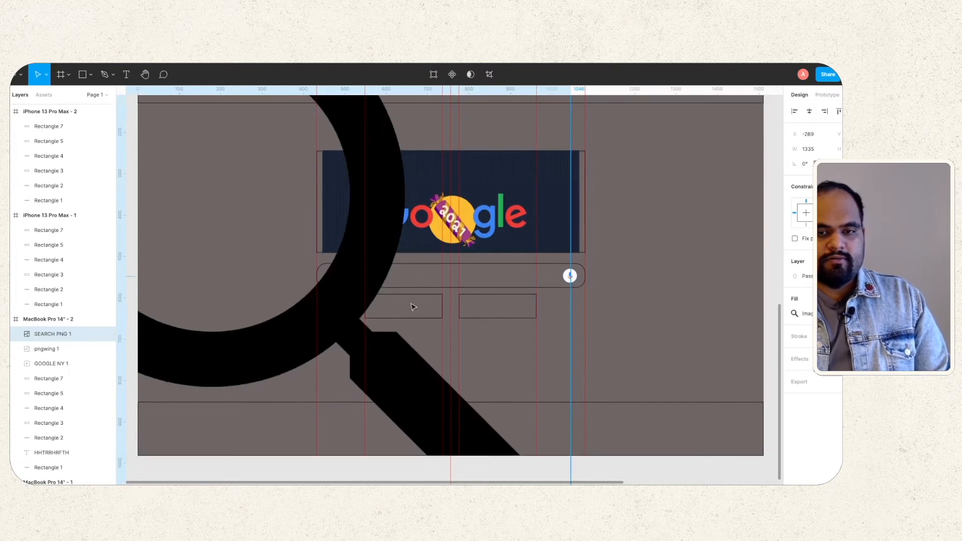
scroll(415, 304, "down", 3)
scroll(416, 305, "down", 2)
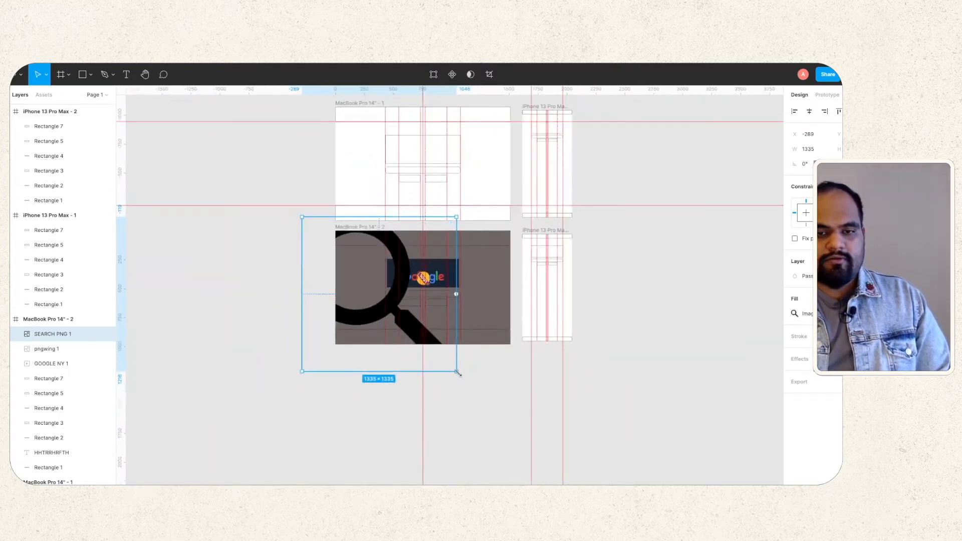
left_click_drag(457, 373, 408, 306)
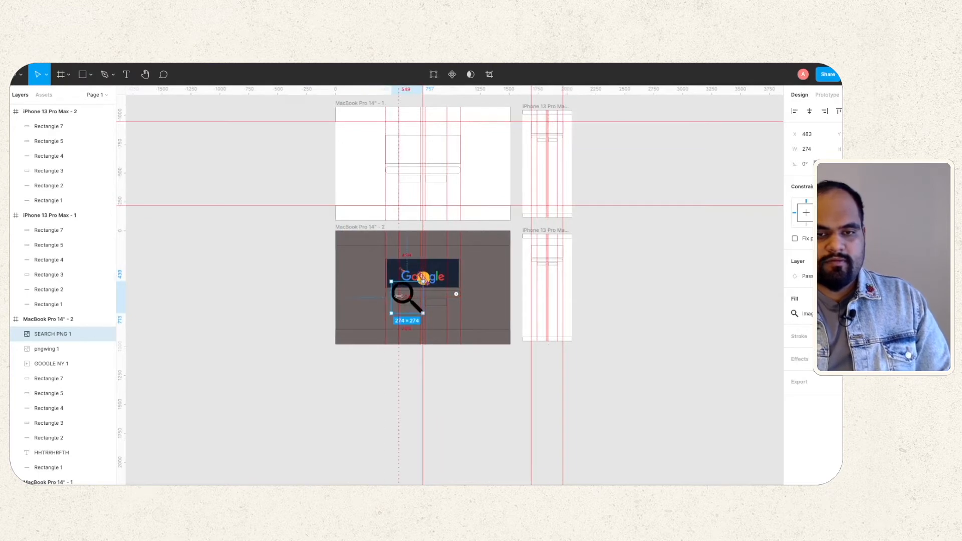
scroll(399, 296, "up", 5)
left_click_drag(530, 389, 351, 289)
scroll(350, 288, "up", 5)
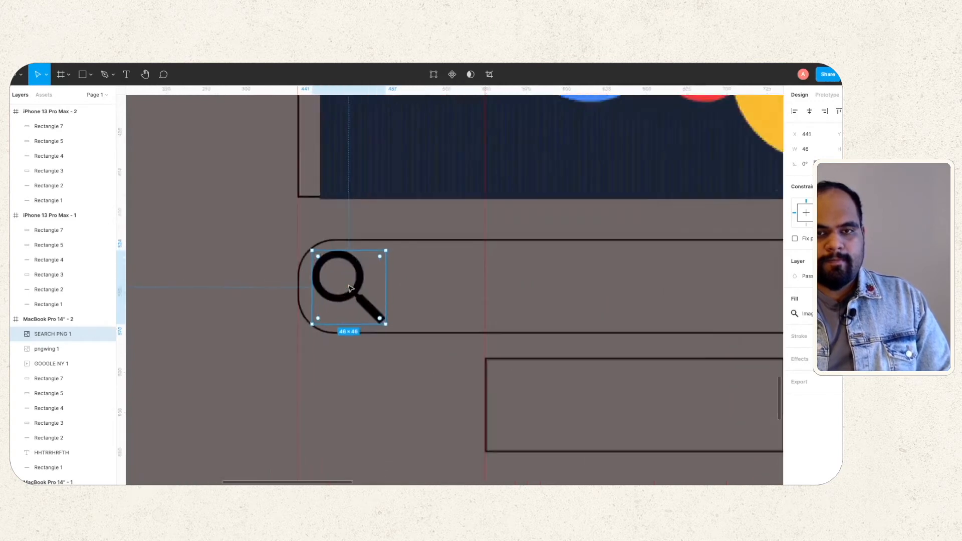
Shrink the magnifier icon to 40 × 40 and recentre it vertically in the search bar's left end.
scroll(516, 305, "left", 5)
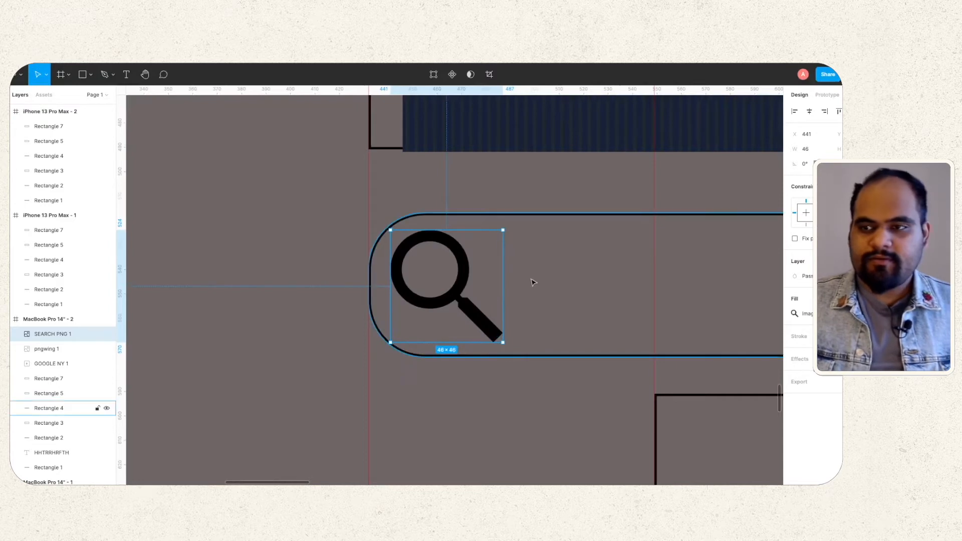
left_click_drag(504, 344, 488, 328)
mouse_move(437, 282)
left_mouse_down()
mouse_move(439, 301)
mouse_move(447, 287)
left_mouse_up()
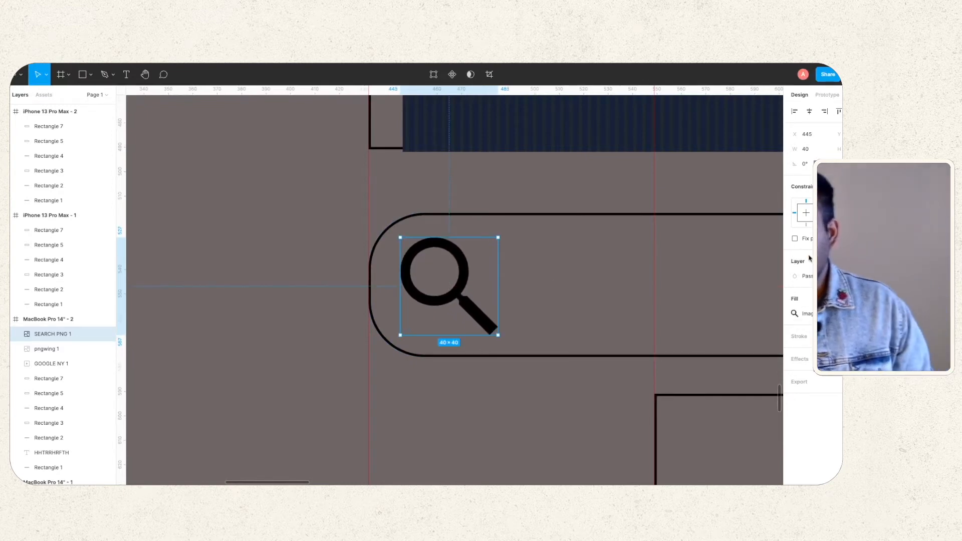
Try the Darken, Multiply and Lighten blend modes on the magnifier icon.
left_click(800, 276)
left_click(796, 278)
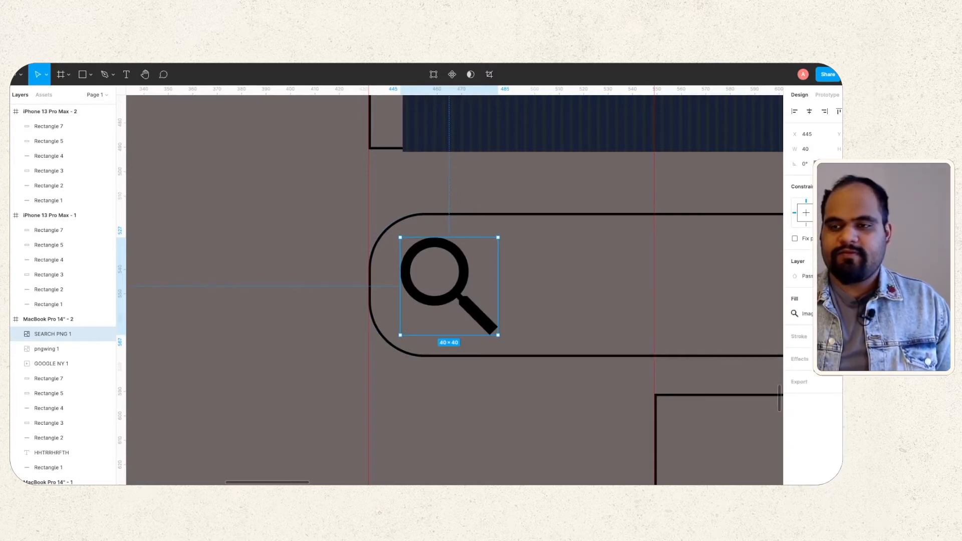
left_click(807, 275)
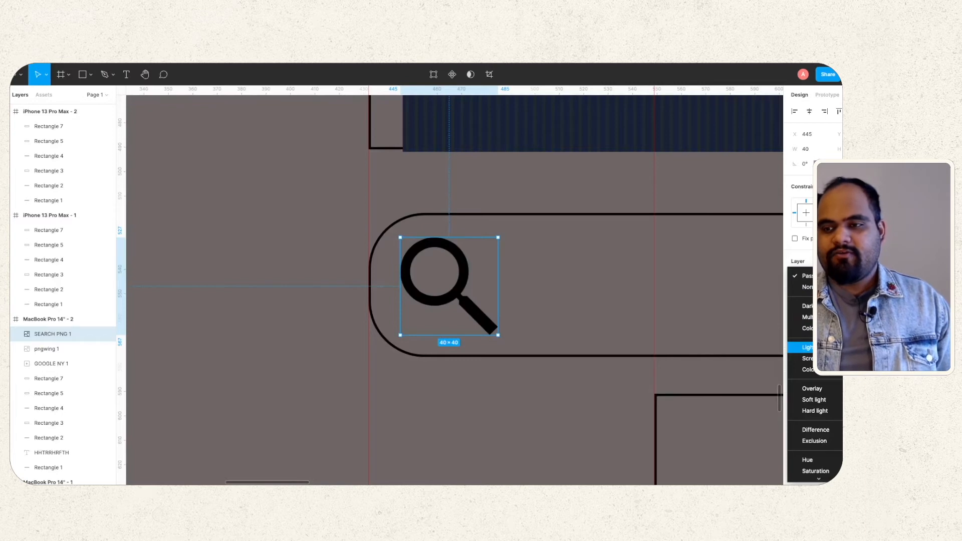
scroll(822, 403, "down", 1)
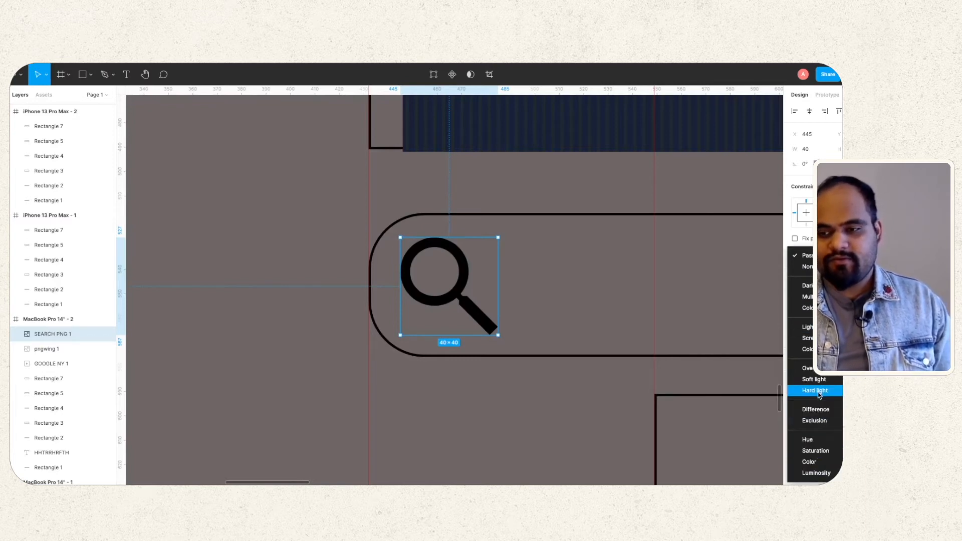
left_click(820, 286)
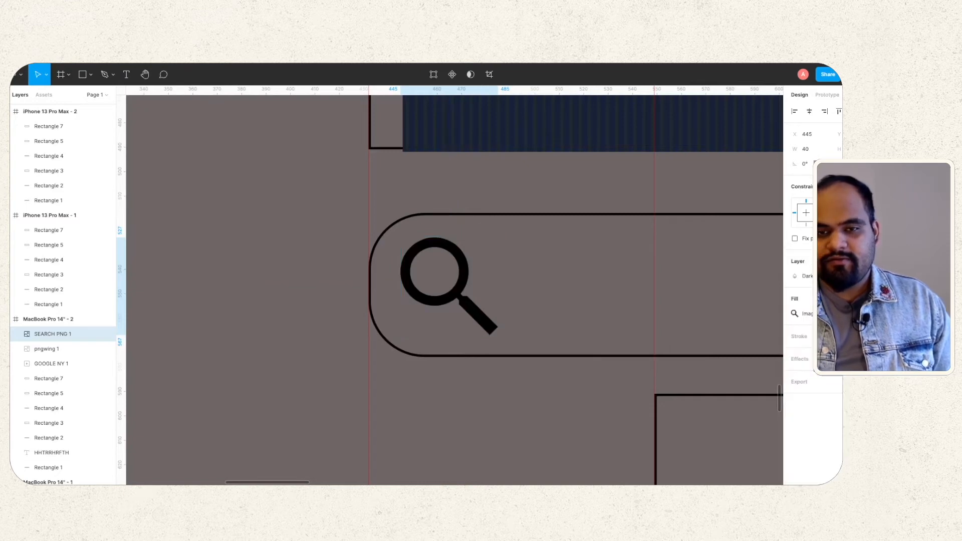
left_click(805, 276)
left_click(810, 297)
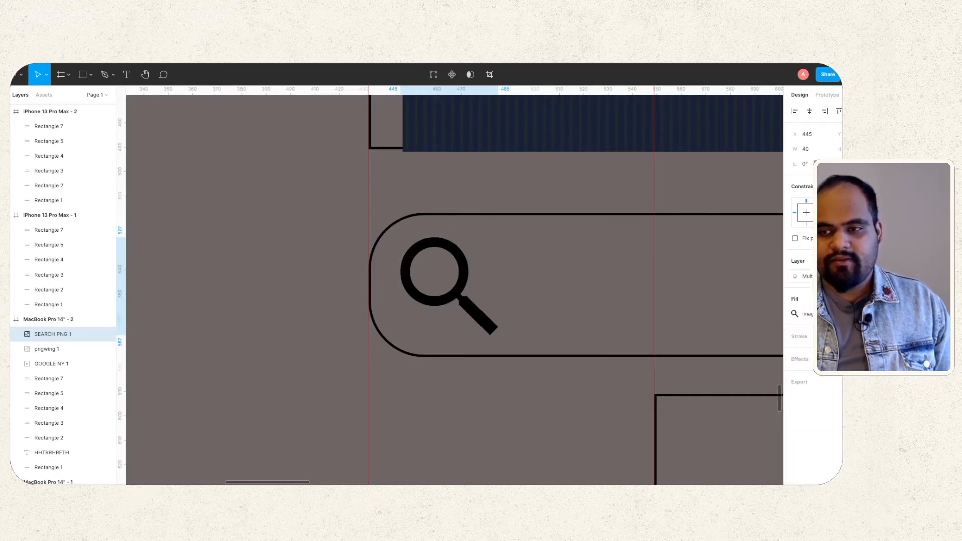
left_click(805, 276)
left_click(808, 305)
Try the Color dodge and Difference blend modes on the magnifier icon, and return it to Pass through.
left_click(805, 276)
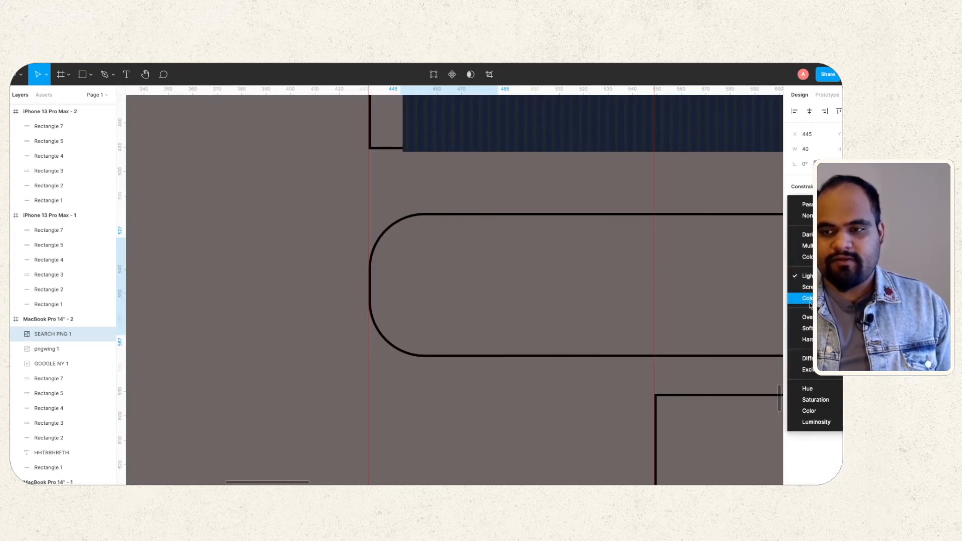
left_click(810, 300)
left_click(805, 276)
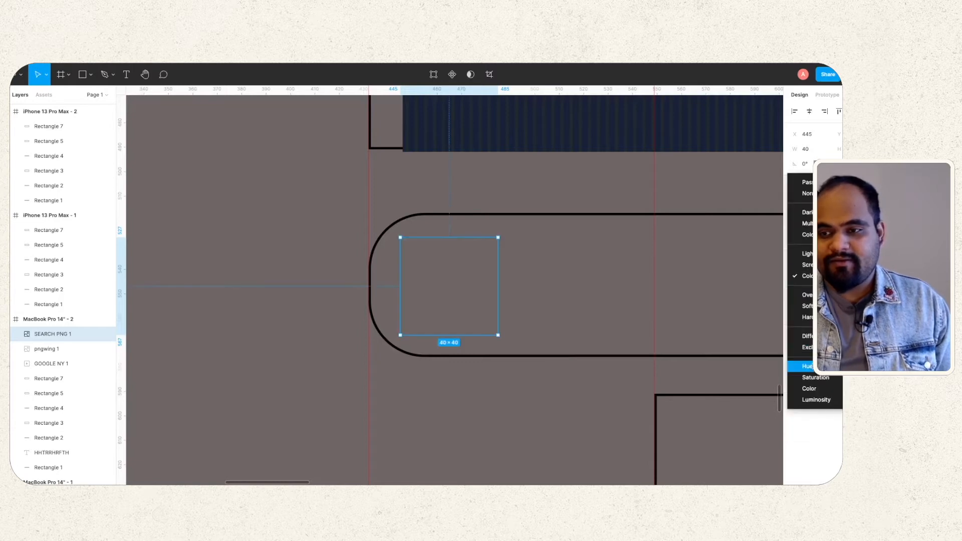
left_click(807, 336)
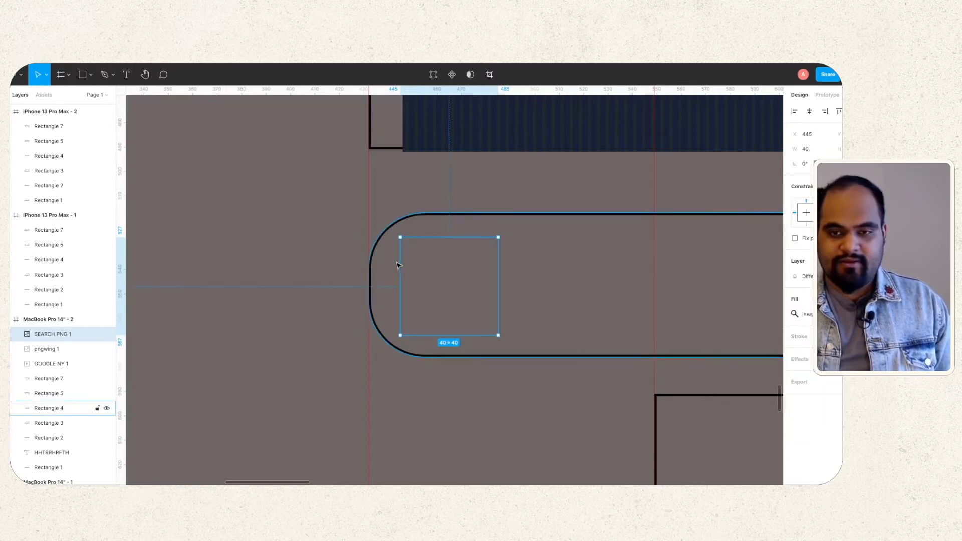
left_click(806, 276)
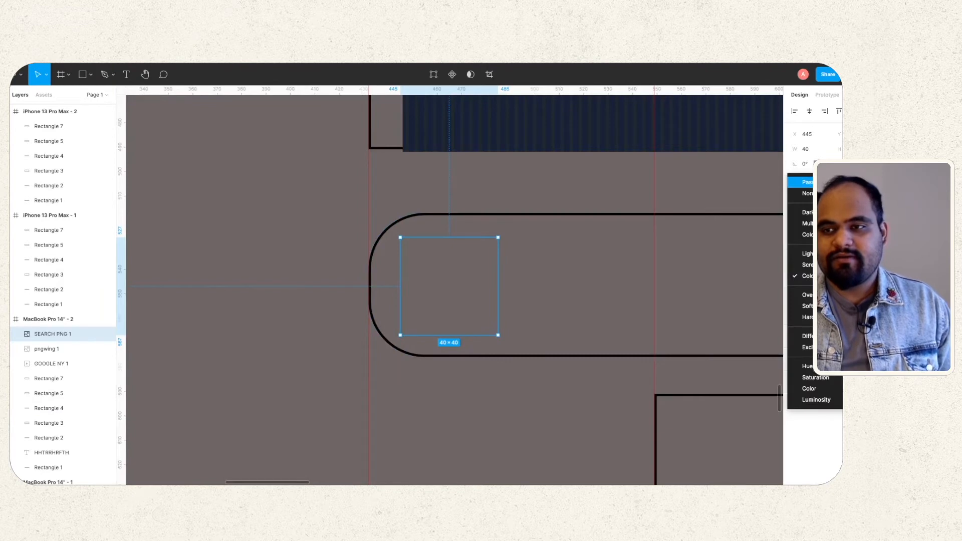
left_click(808, 182)
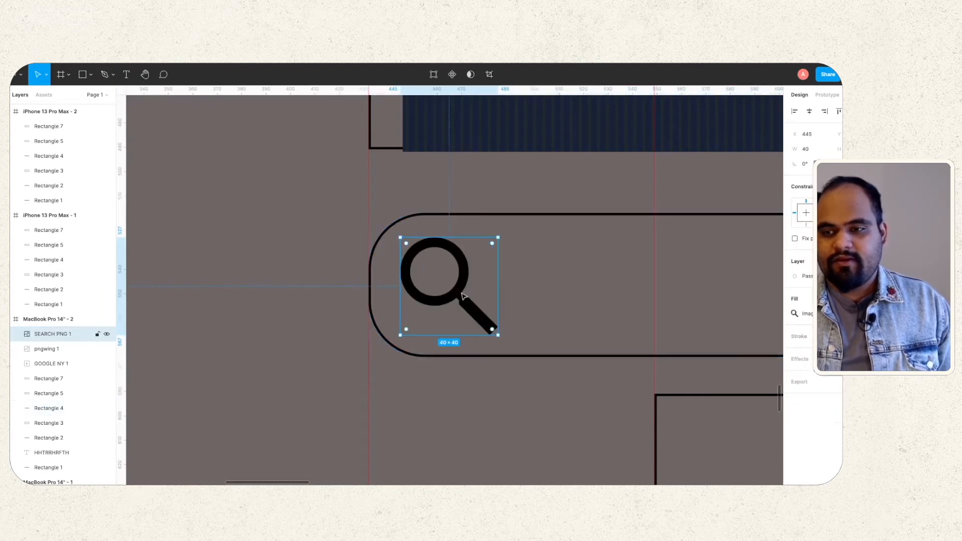
Try a drop shadow effect on the magnifier icon and undo it.
left_click(884, 359)
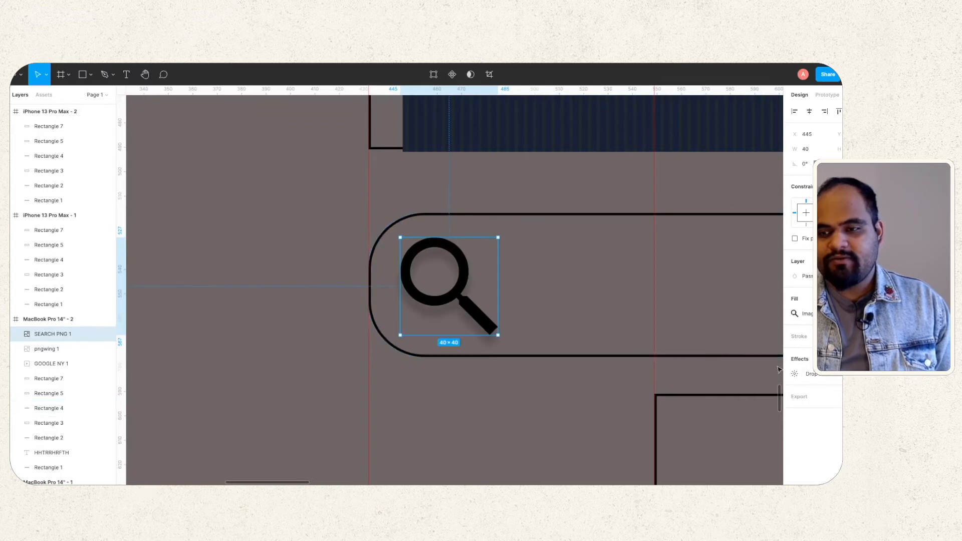
key("ctrl+z")
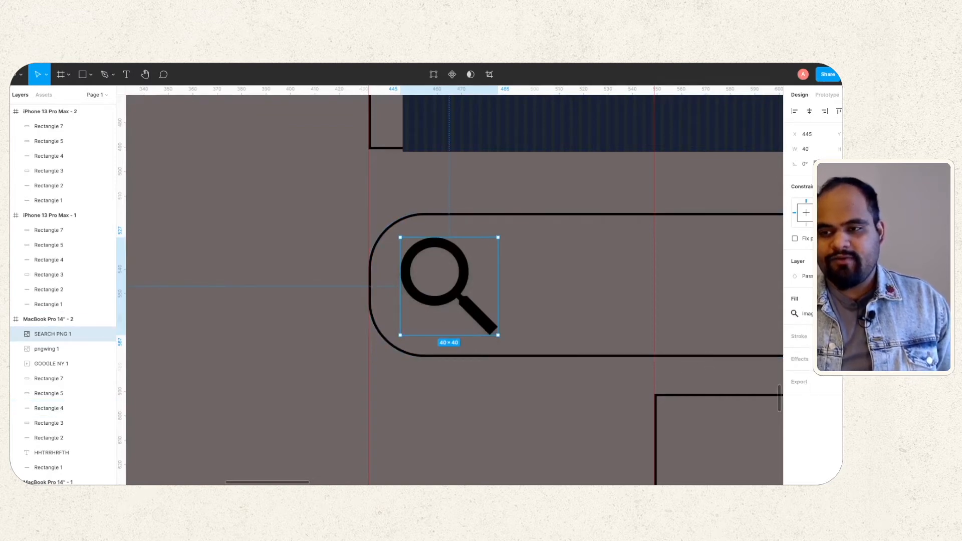
Deselect the icon and review the logo, search bar and both icons across the copied MacBook Pro frame.
scroll(328, 246, "down", 5)
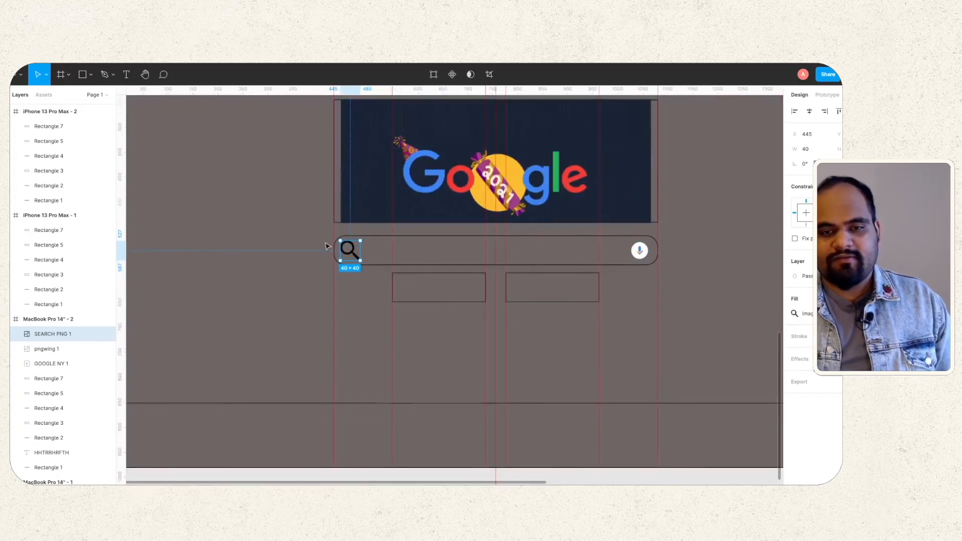
left_click(462, 284)
left_click(657, 282)
scroll(509, 262, "up", 2)
scroll(355, 271, "down", 5)
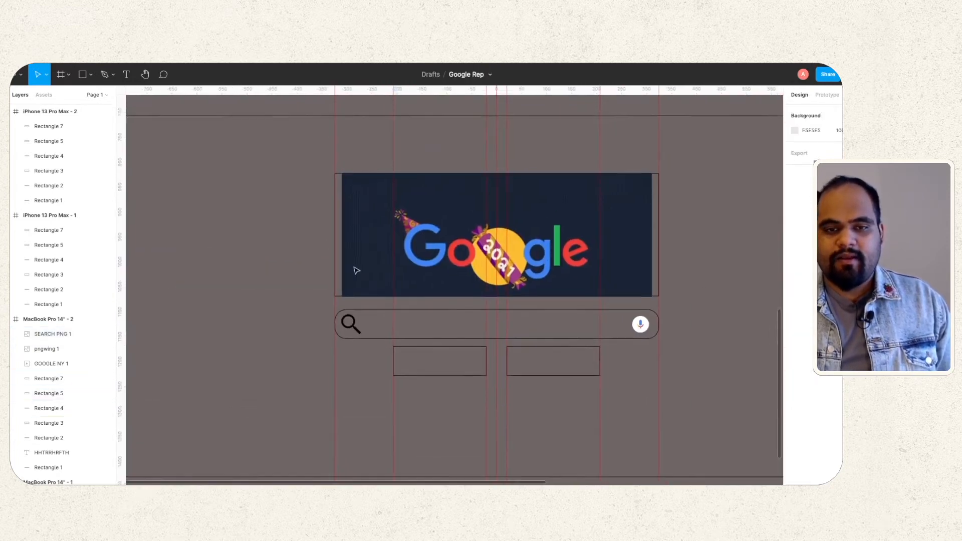
scroll(356, 270, "up", 4)
scroll(356, 271, "down", 3)
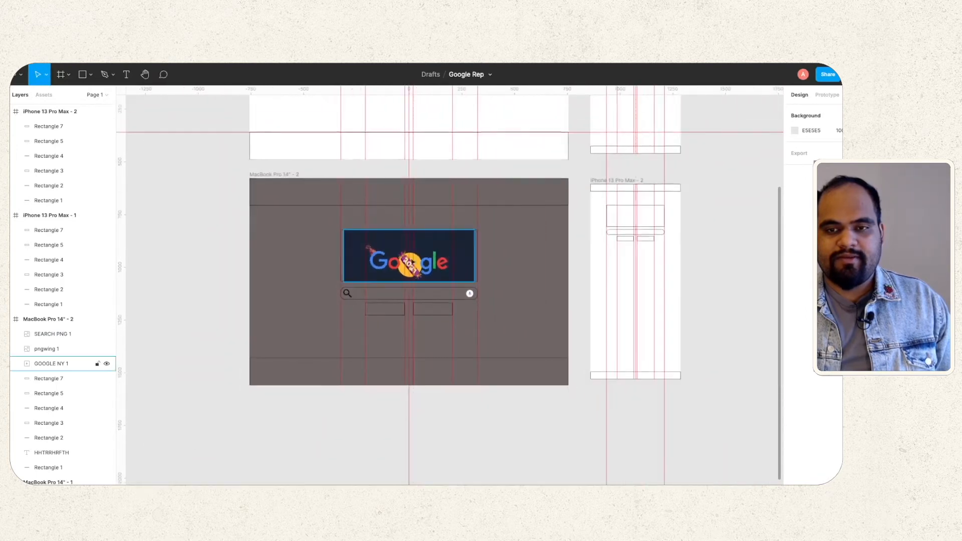
scroll(490, 243, "up", 2)
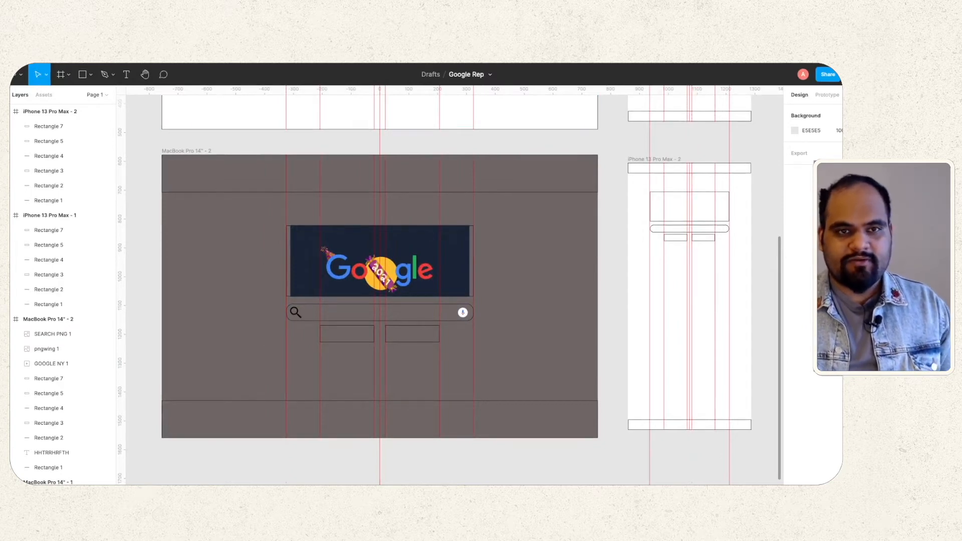
Reduce the header rectangle of the MacBook Pro 14" - 2 frame to a little over half its height, keeping its full width.
left_click(574, 175)
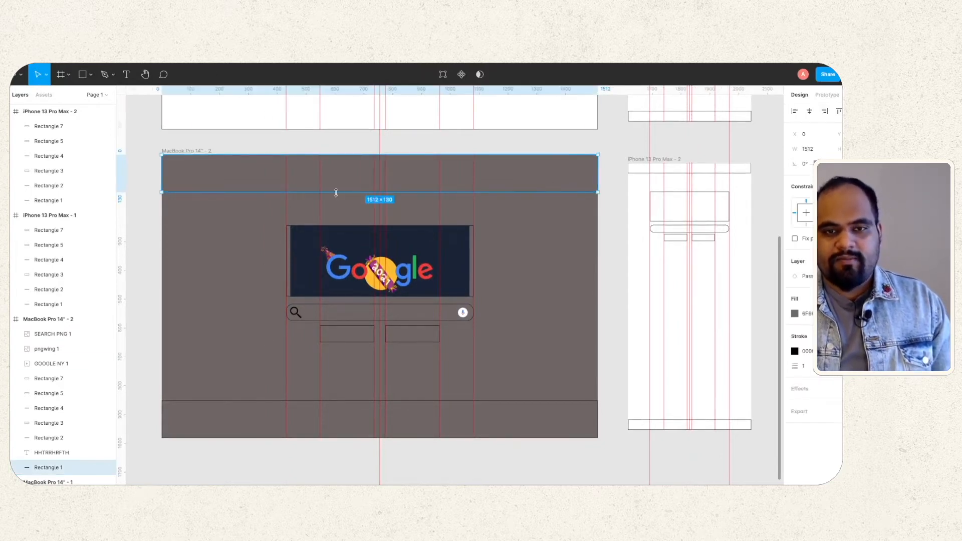
left_click_drag(342, 191, 342, 177)
left_click(549, 231)
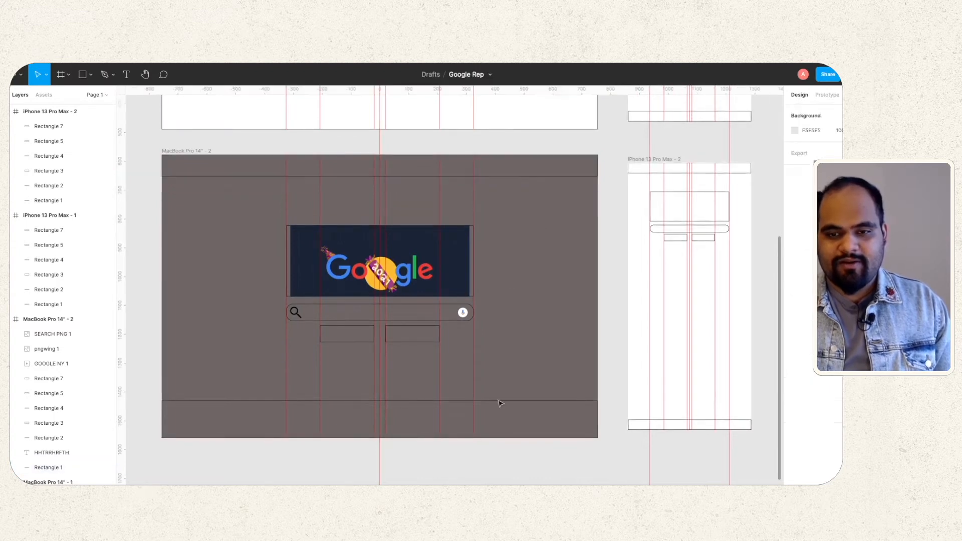
Reduce the footer rectangle of the MacBook Pro 14" - 2 frame to a height of 60, keeping its lower edge in place.
left_click(506, 405)
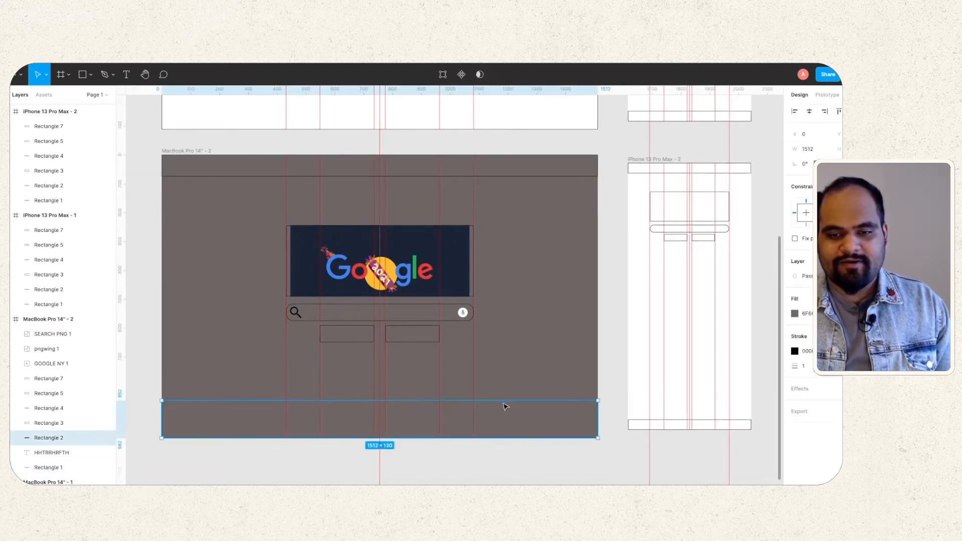
left_click_drag(480, 401, 475, 425)
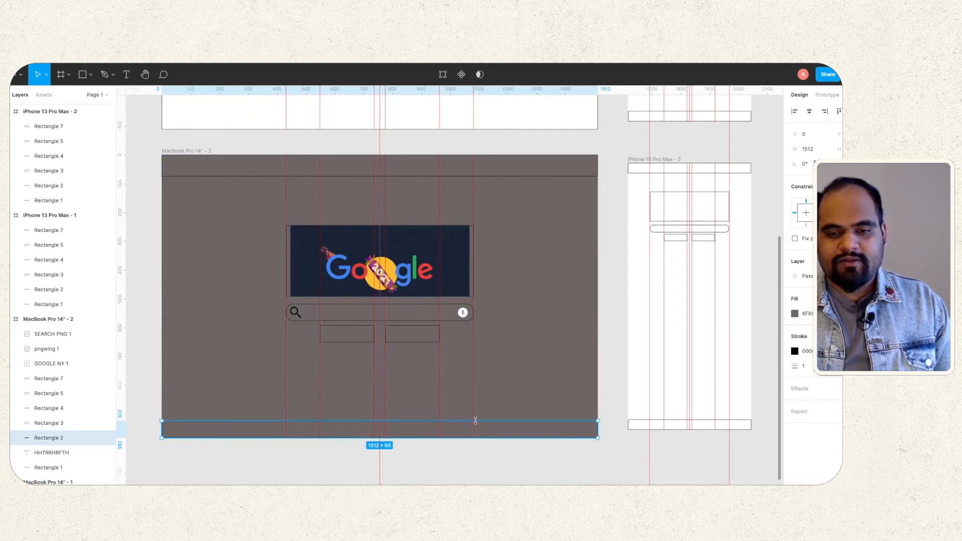
left_click(504, 379)
scroll(376, 296, "up", 5)
scroll(377, 296, "down", 4)
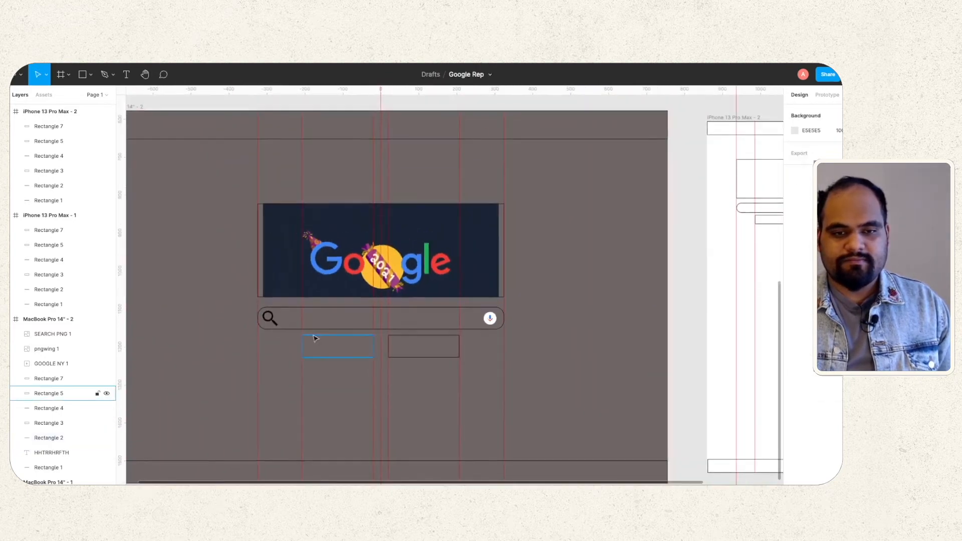
scroll(376, 296, "up", 1)
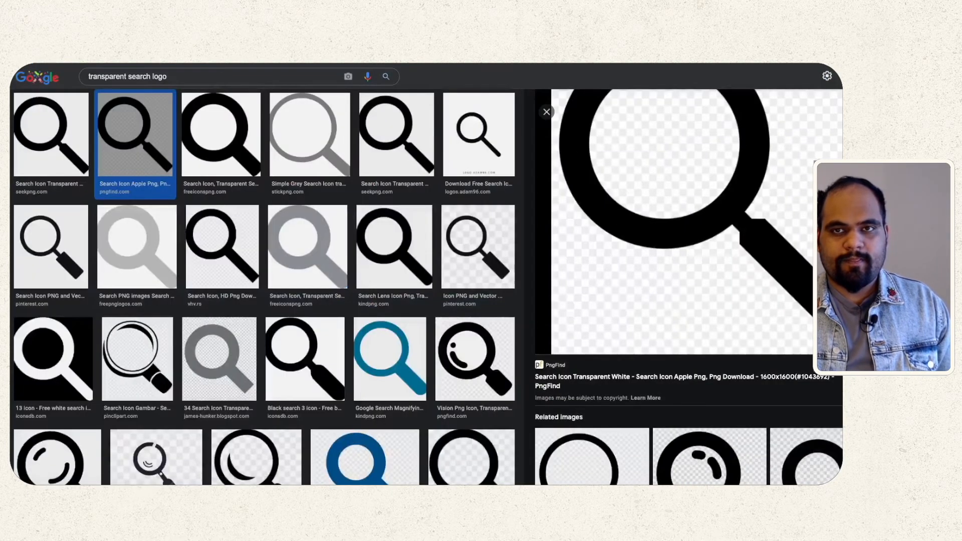
Switch to the browser, return to the Google homepage and search Google Images for "google circular profile picture".
left_click(49, 76)
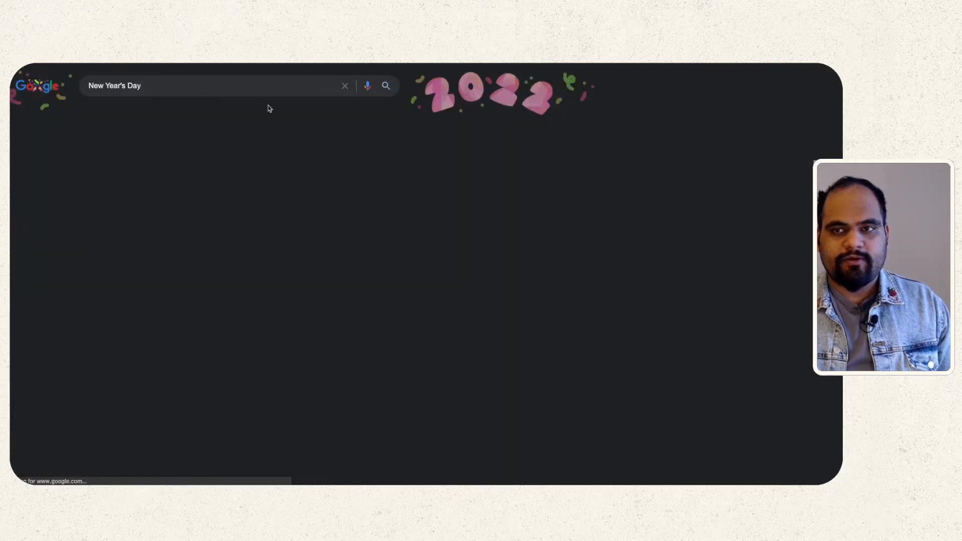
left_click(53, 86)
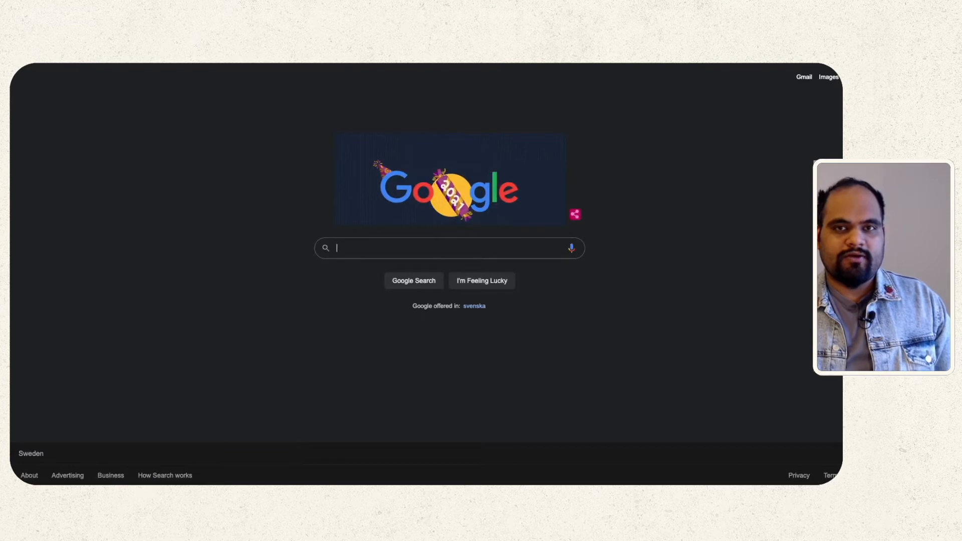
left_click(387, 246)
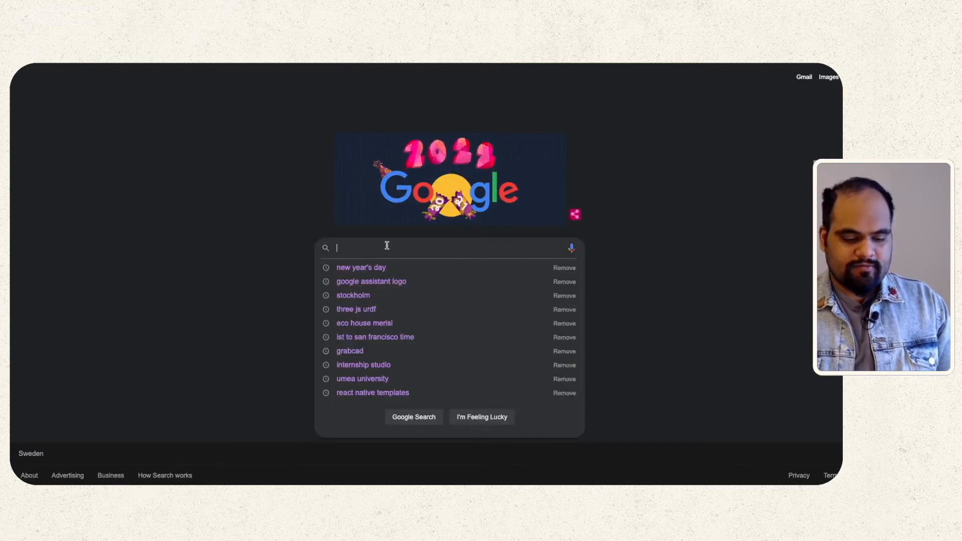
type("GOOGLEW")
key("BackSpace")
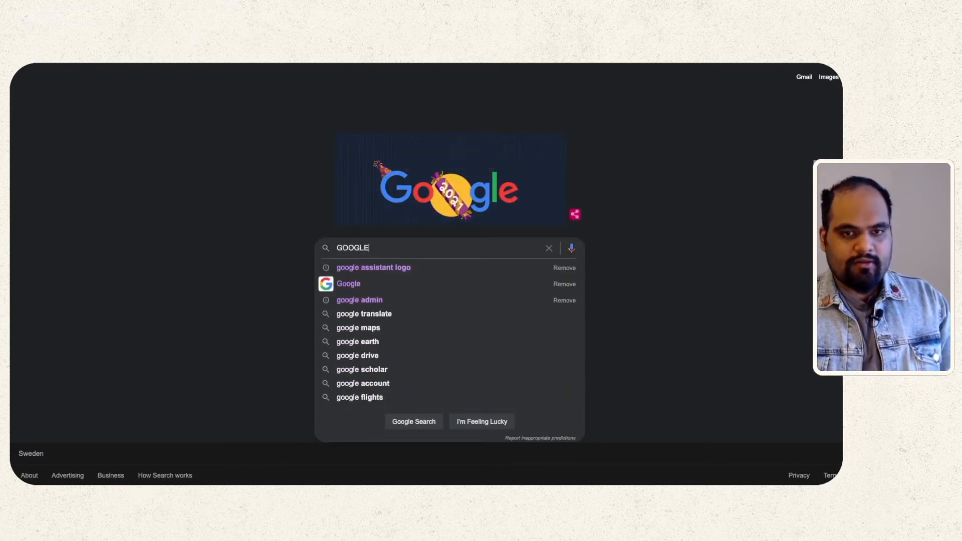
type("CIRCULAR ")
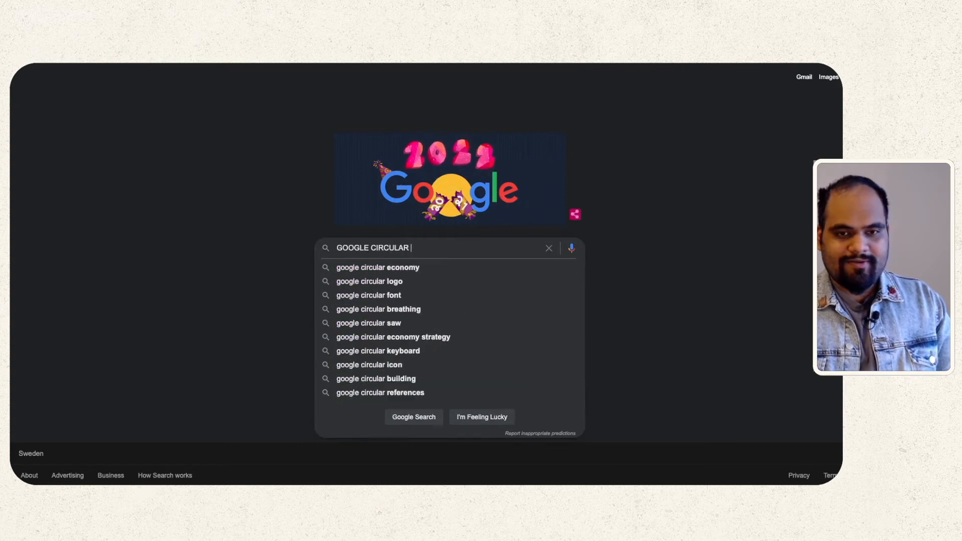
type("PTO")
key("BackSpace")
key("BackSpace")
type("RO")
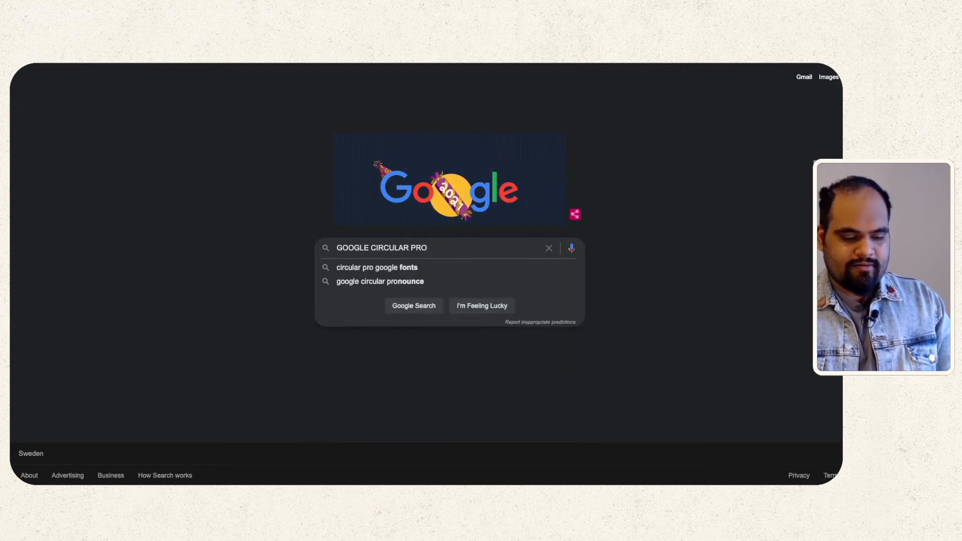
type("FILE PCI")
key("BackSpace")
key("BackSpace")
type("ICT")
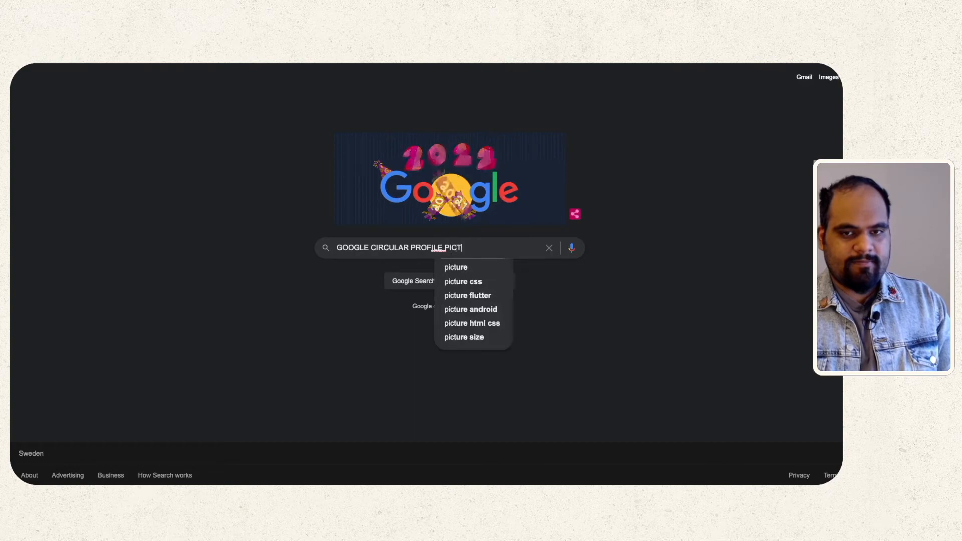
key("Down")
key("Return")
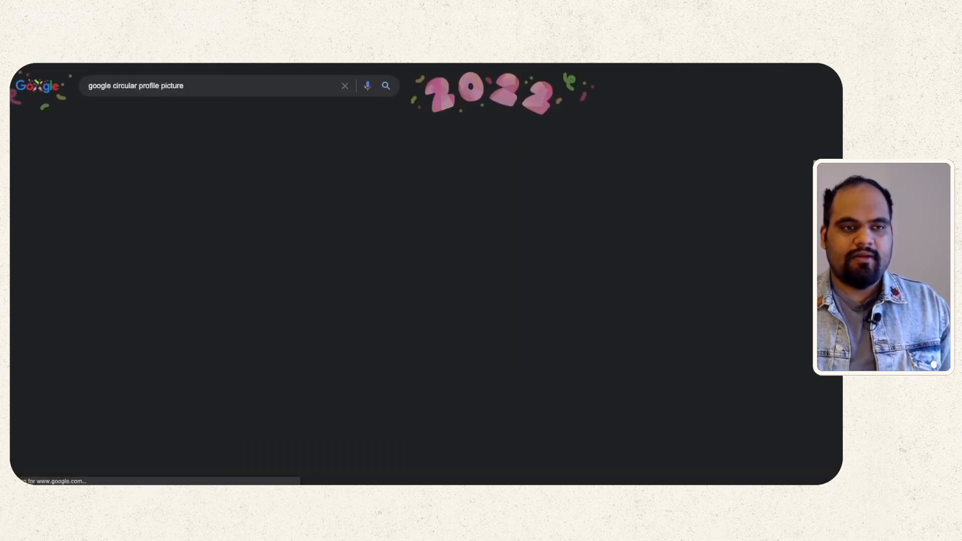
left_click(132, 114)
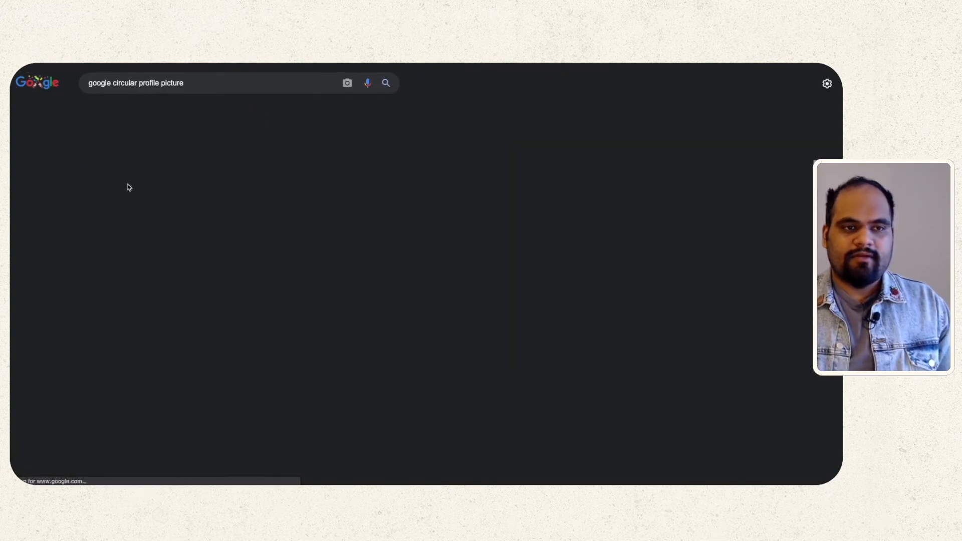
Preview two circular portrait results and open the Studio Lorier source page of the bearded man's portrait.
left_click(243, 209)
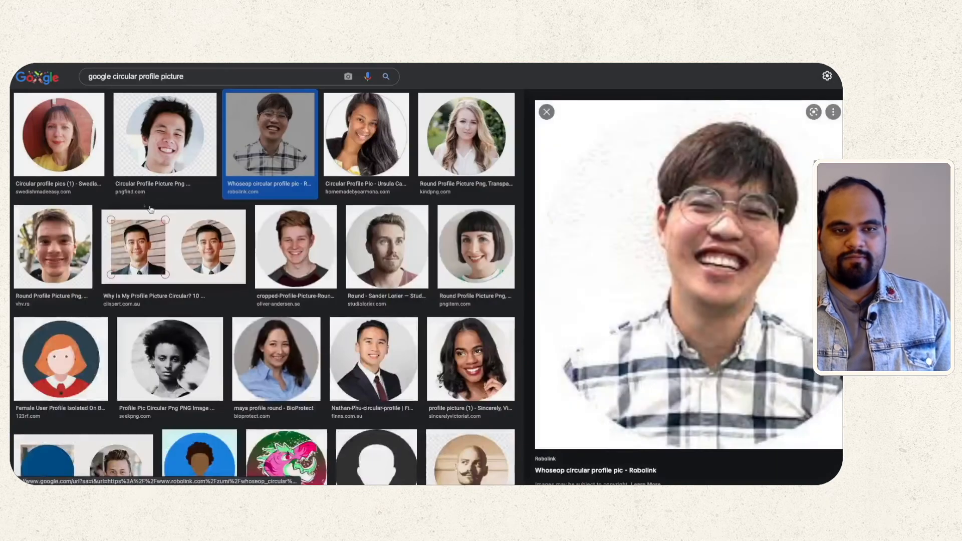
left_click(387, 245)
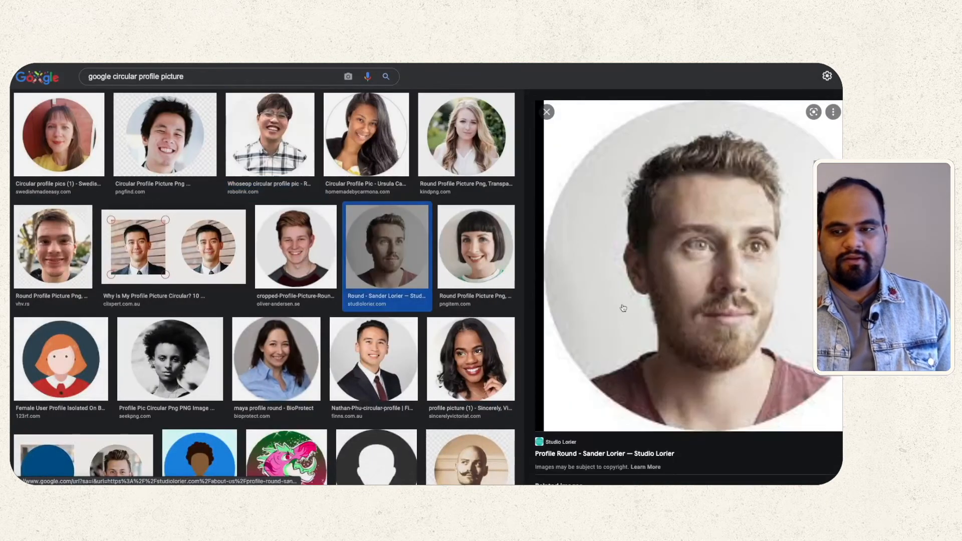
scroll(635, 373, "down", 2)
left_click(635, 381)
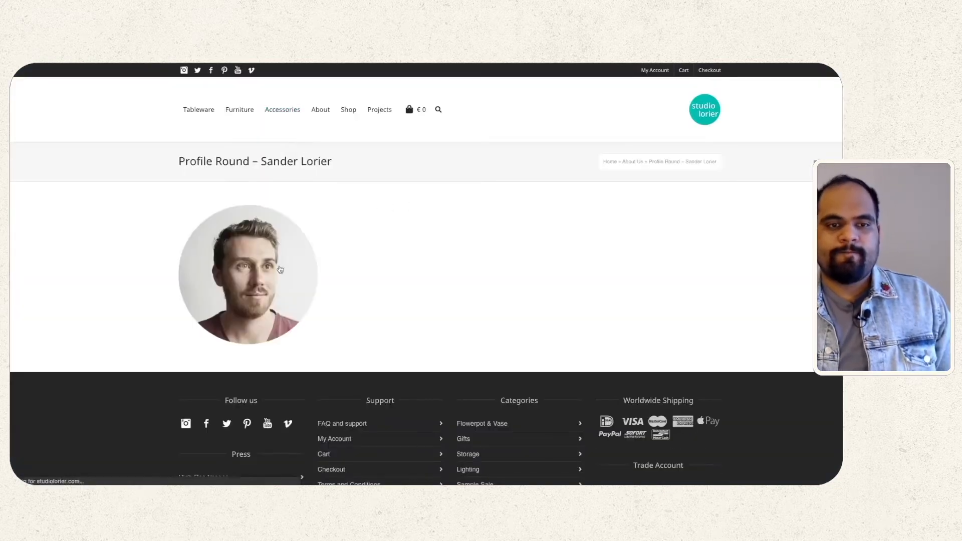
Open the bearded man's round portrait at full size from its source page, and return to the image results.
left_click_drag(244, 274, 113, 251)
left_click(282, 271)
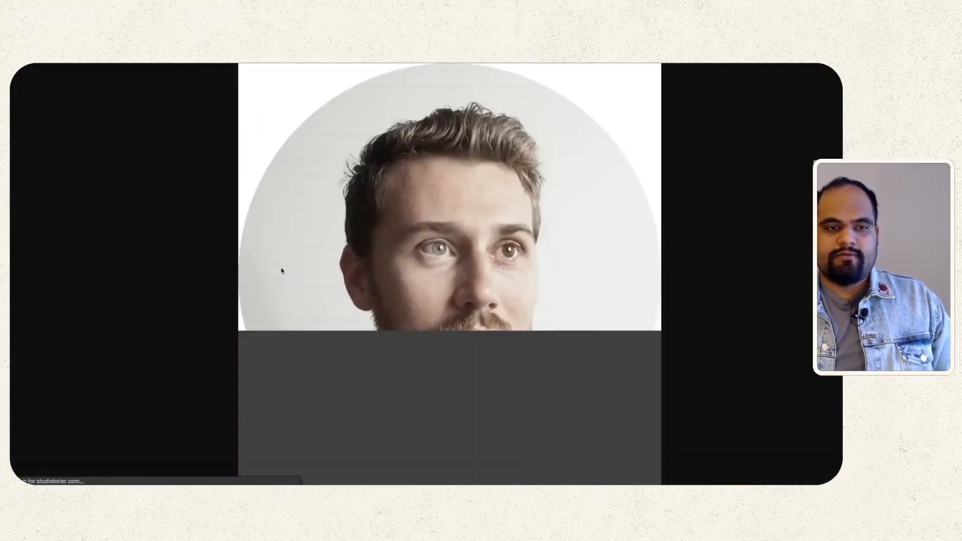
left_click(479, 256)
right_click(479, 256)
left_click(425, 241)
left_click(425, 241)
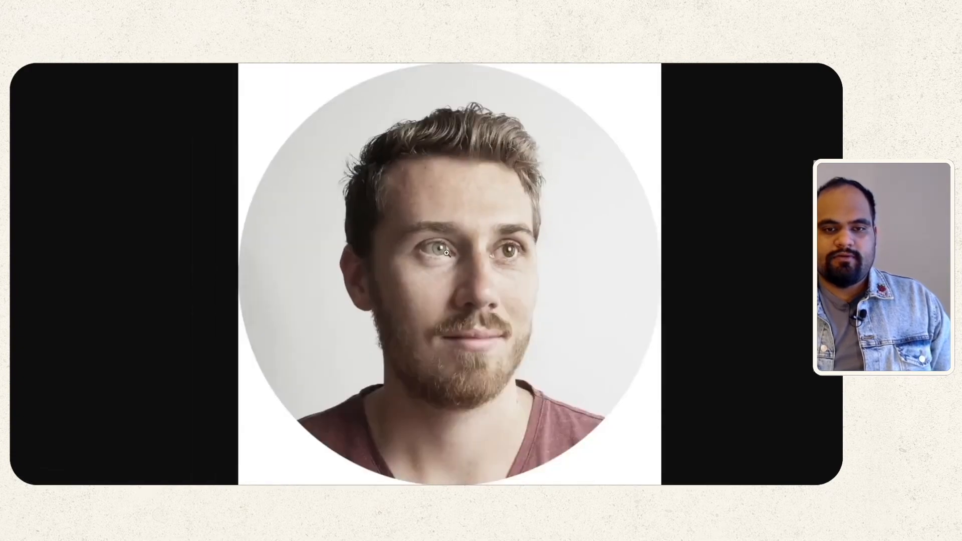
key("super+Left")
key("super+Left")
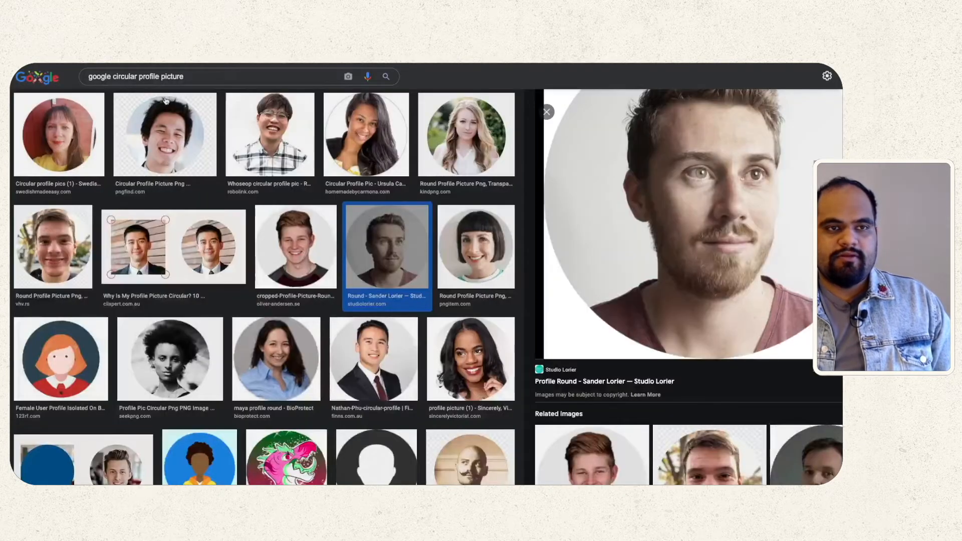
Refine the image search to "google circular profile picture PNG" and open the NicePNG page for Profile Pic - Circle - Girl.
left_click(203, 77)
key("Escape")
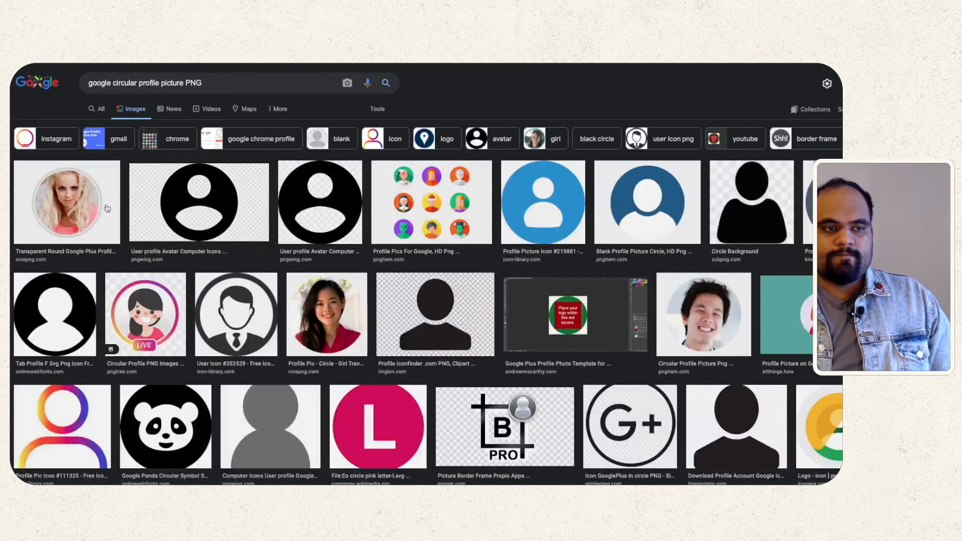
left_click(82, 208)
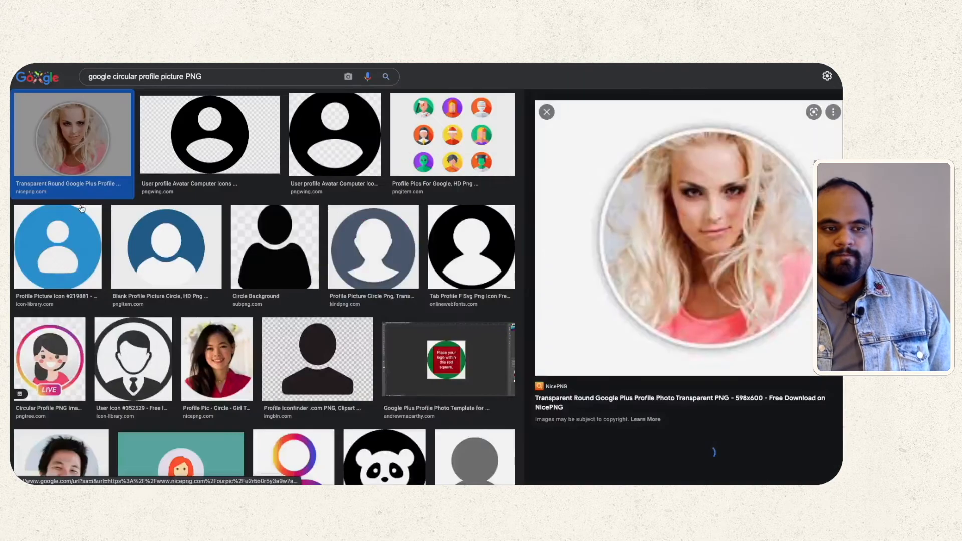
left_click(215, 346)
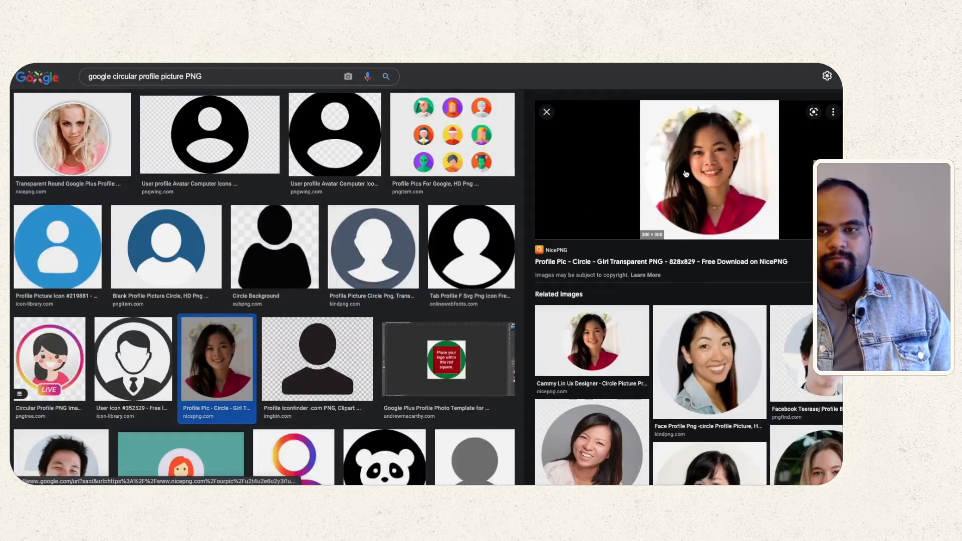
left_click(686, 173)
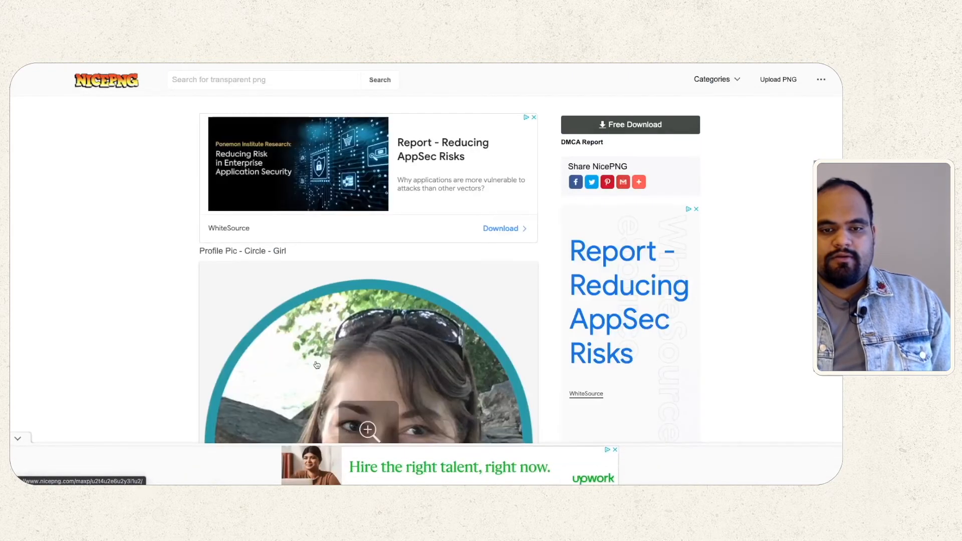
Download the Profile Pic - Circle - Girl transparent PNG from NicePNG.
scroll(317, 365, "down", 2)
scroll(366, 346, "up", 2)
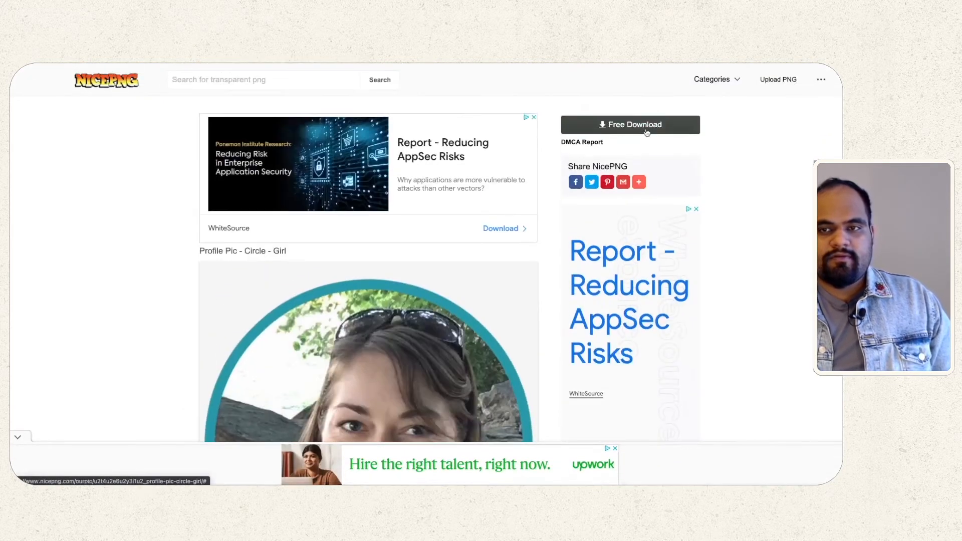
left_click(647, 133)
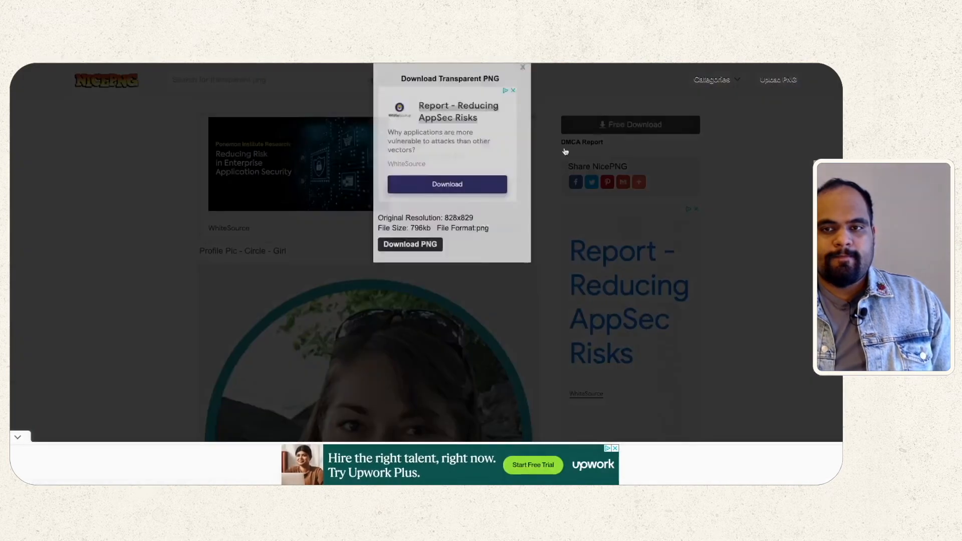
left_click(426, 295)
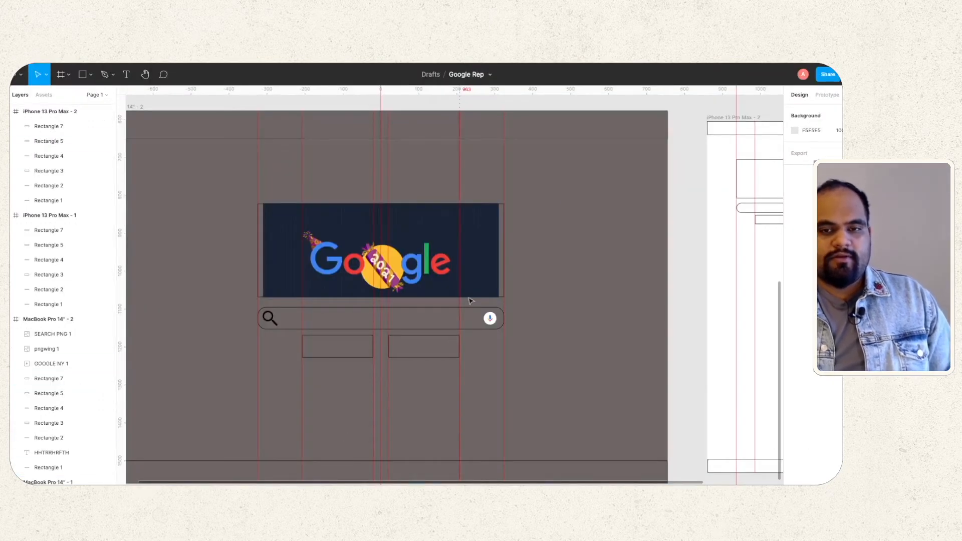
Back in Figma, add the downloaded portrait to the MacBook Pro 14" - 2 frame and scale it to 87 × 87 near the frame's upper-right corner.
scroll(582, 263, "down", 5)
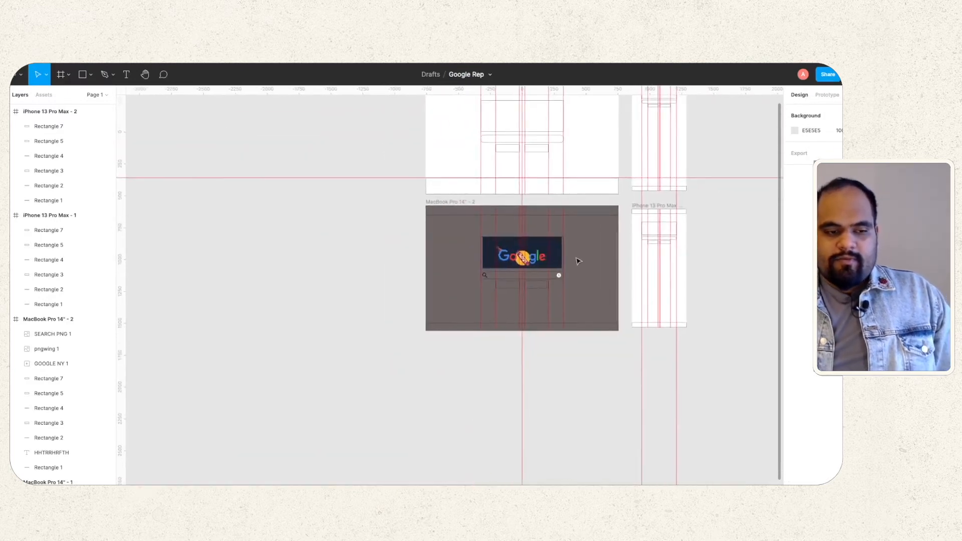
scroll(602, 221, "up", 4)
scroll(605, 218, "up", 2)
scroll(476, 275, "down", 4)
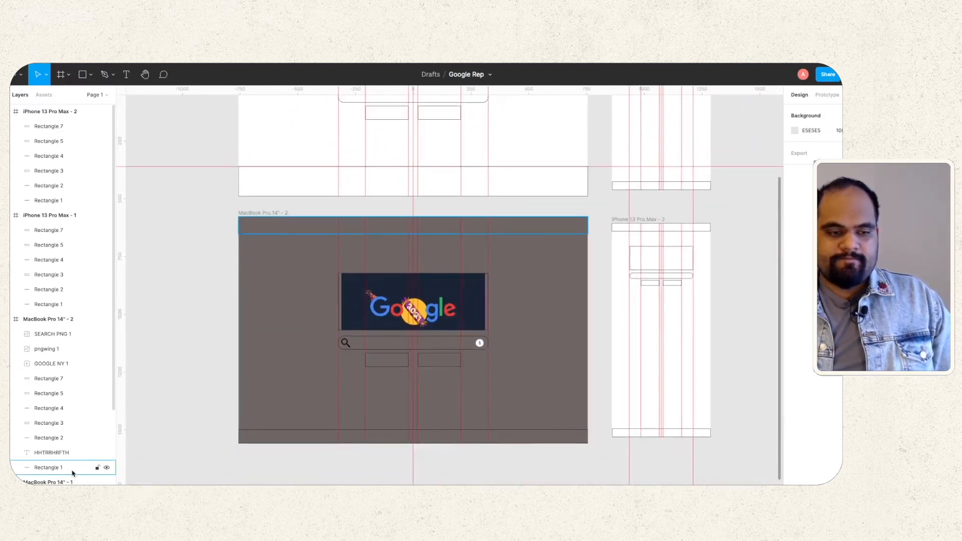
left_click_drag(547, 253, 554, 244)
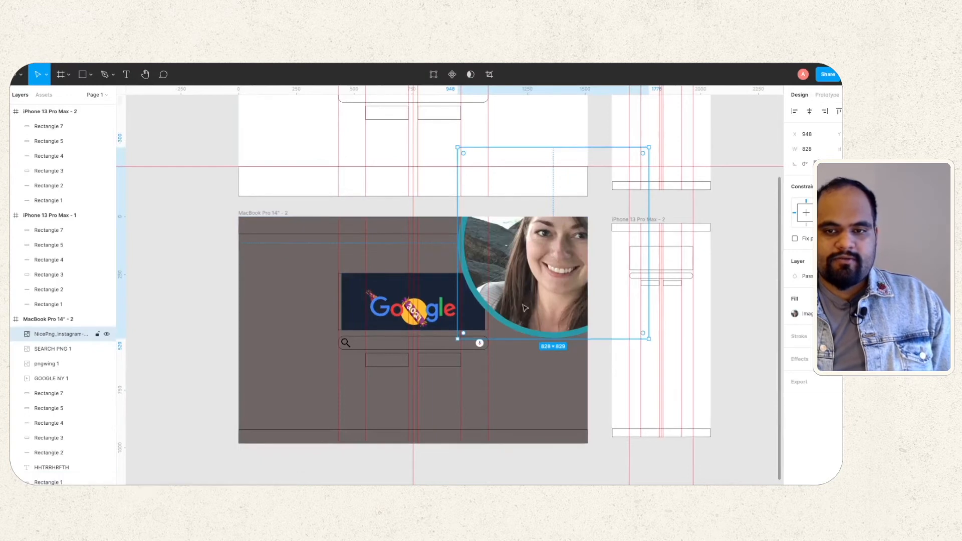
left_click_drag(535, 288, 462, 365)
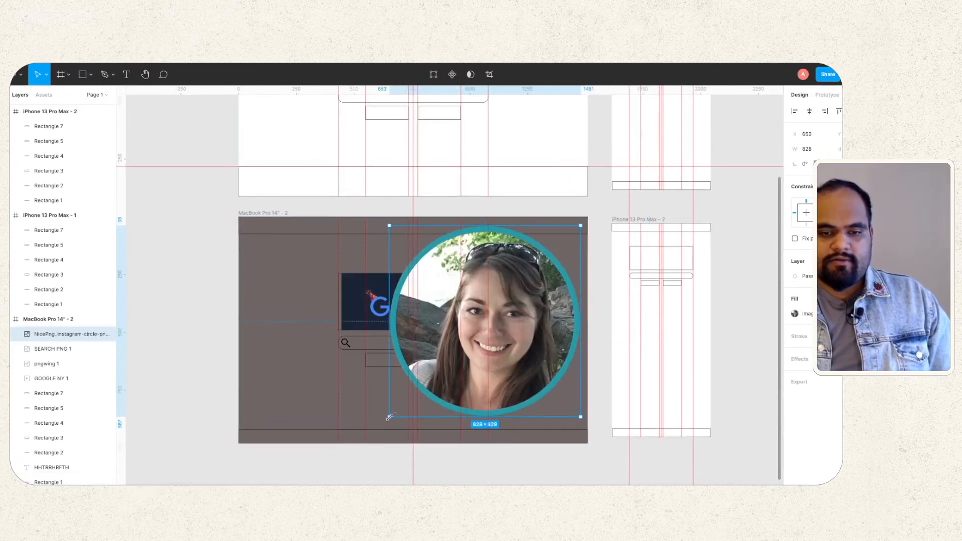
left_click_drag(389, 417, 559, 245)
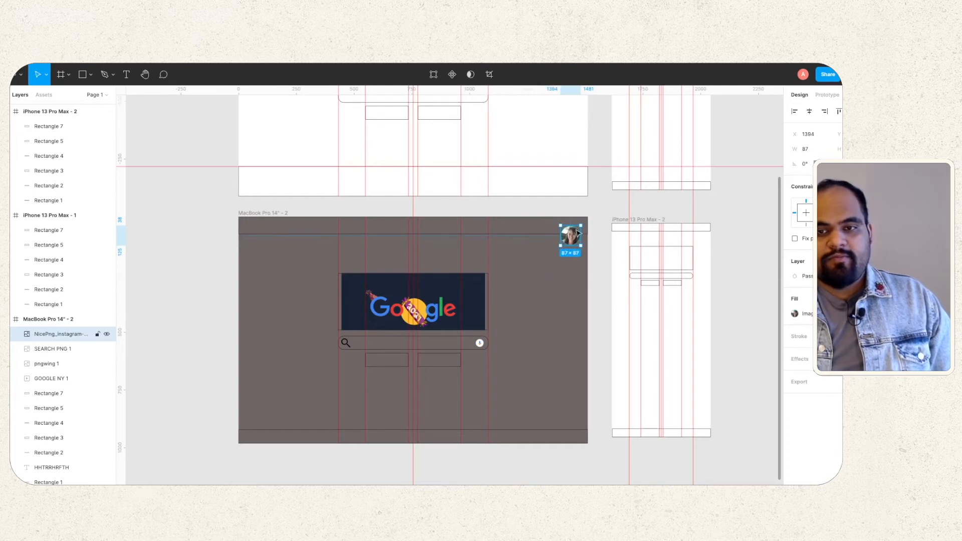
Shrink the profile picture to fit within the header bar and position it near the bar's right end, vertically centred.
scroll(579, 234, "up", 5)
left_click_drag(534, 282, 597, 218)
left_click(638, 208)
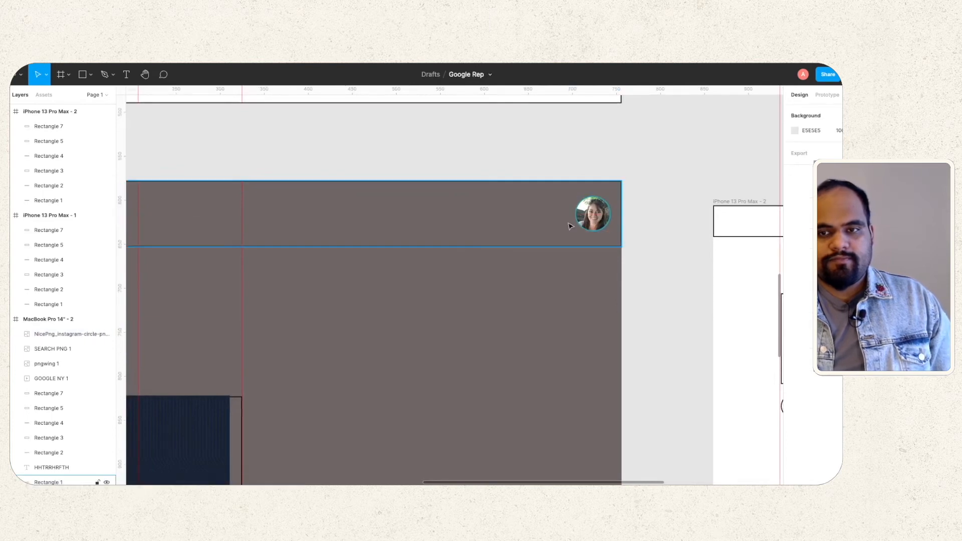
scroll(573, 224, "right", 1)
left_click_drag(571, 211, 567, 211)
left_click(623, 208)
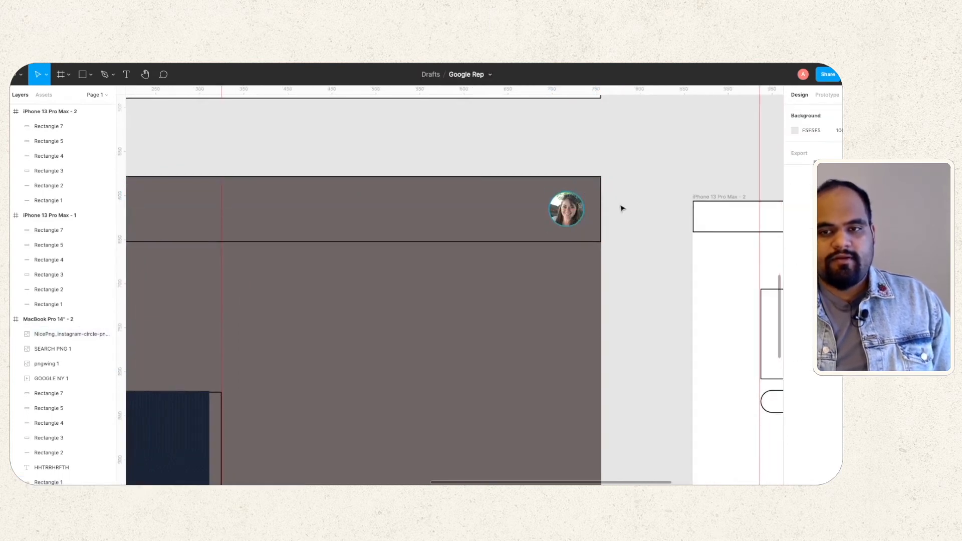
scroll(612, 211, "down", 5)
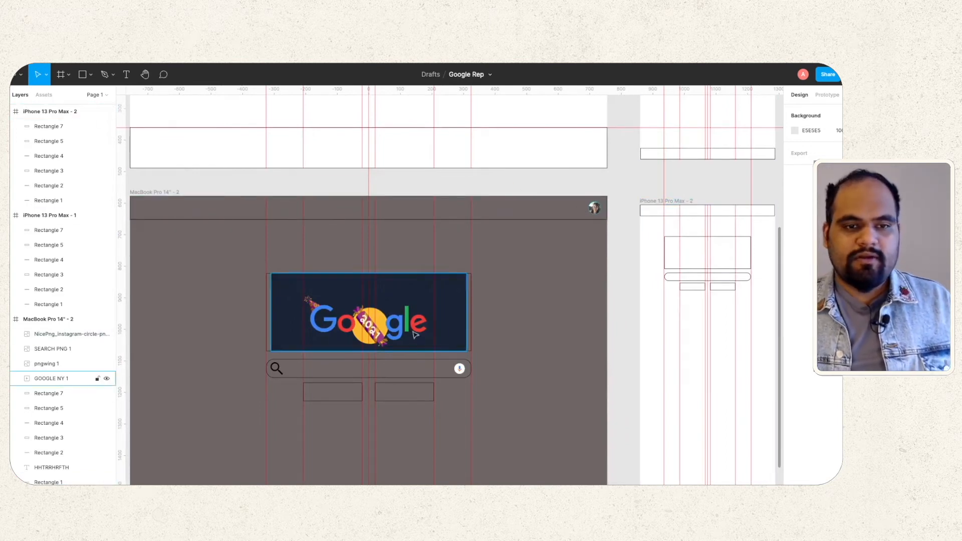
scroll(415, 335, "down", 5)
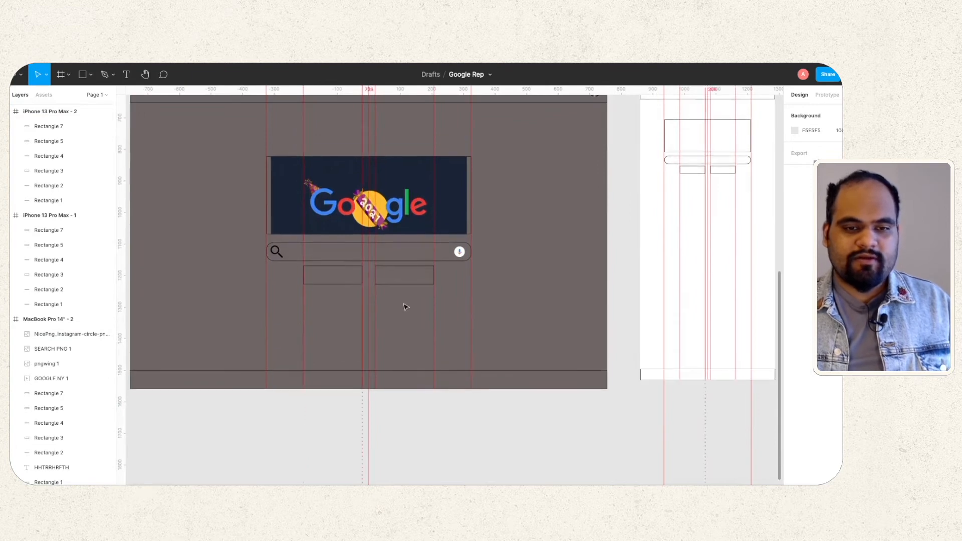
Start a text layer in the header bar of the MacBook Pro 14" - 2 frame, left of the profile picture.
scroll(405, 306, "left", 2)
scroll(546, 239, "right", 2)
scroll(533, 243, "up", 1)
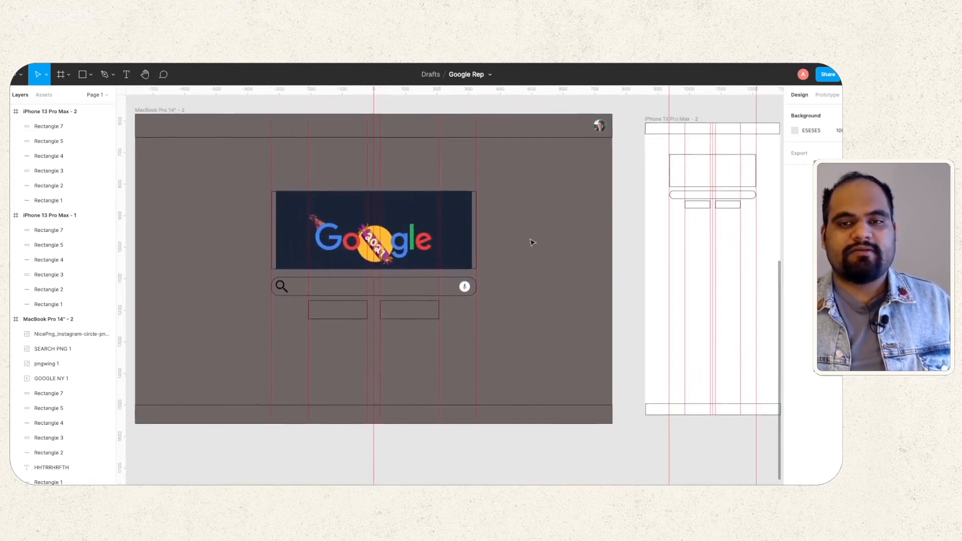
scroll(532, 243, "left", 1)
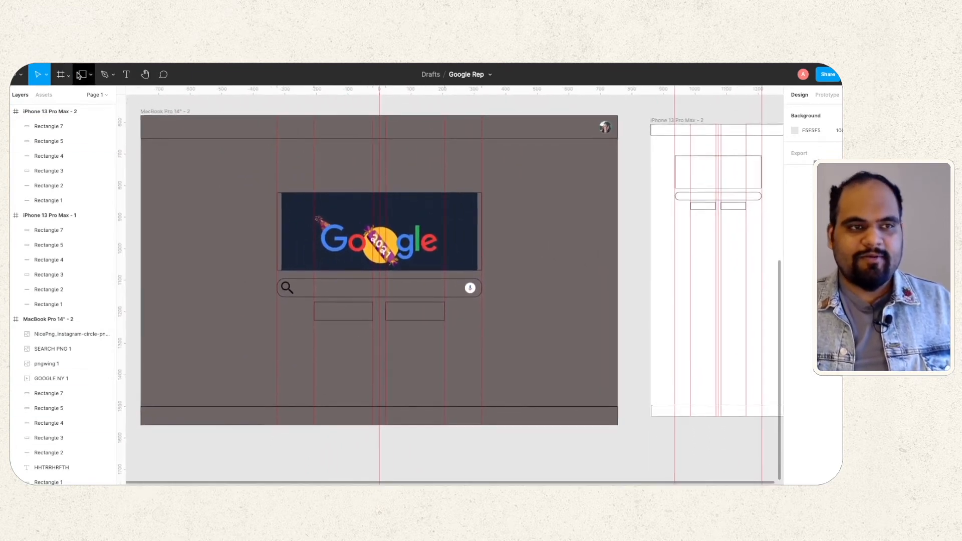
left_click(128, 76)
left_click(554, 126)
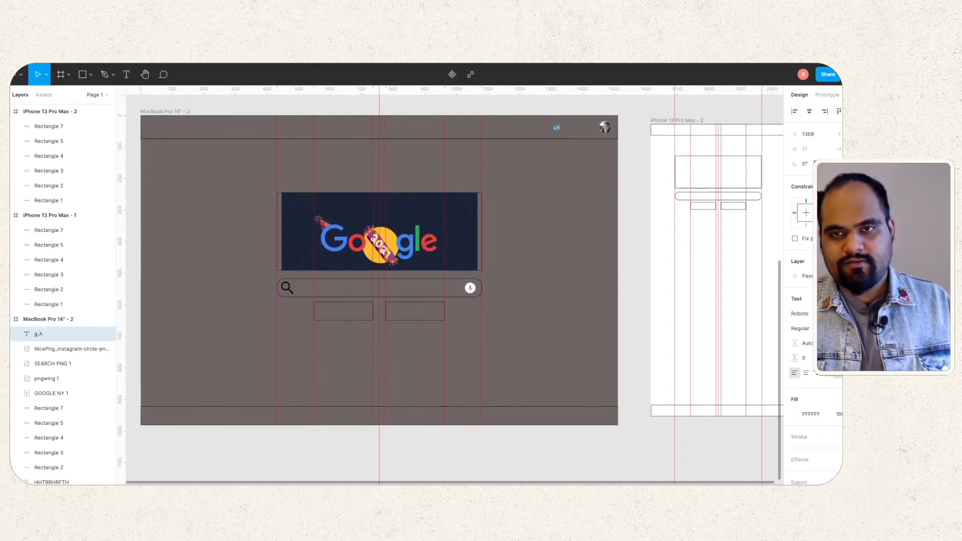
scroll(555, 106, "up", 5, "ctrl")
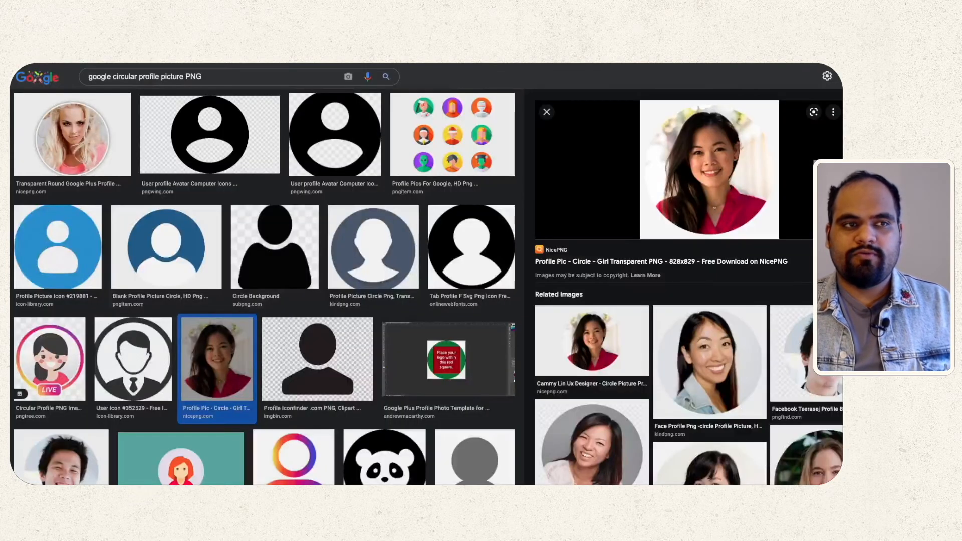
In the browser, return to the Google homepage and inspect the Gmail link with the developer tools.
left_click(53, 86)
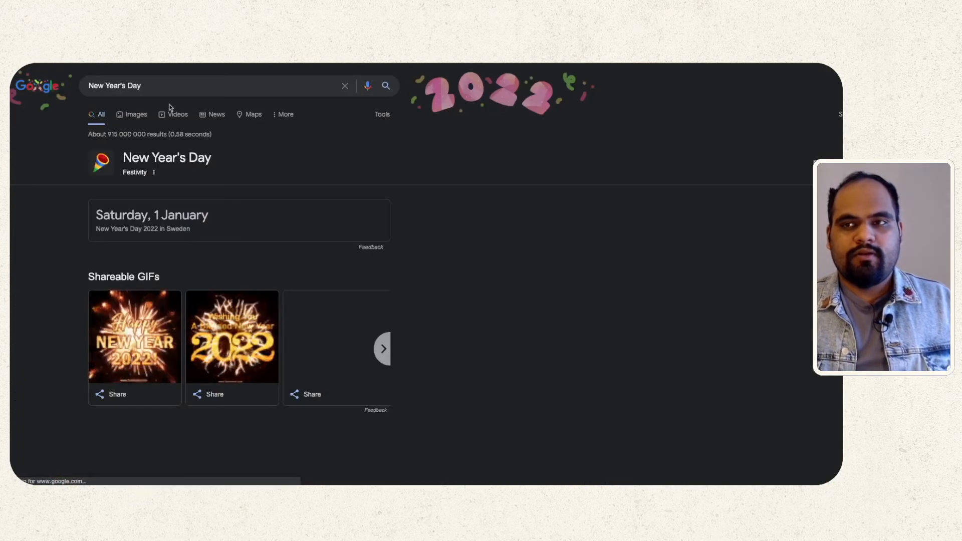
left_click(50, 93)
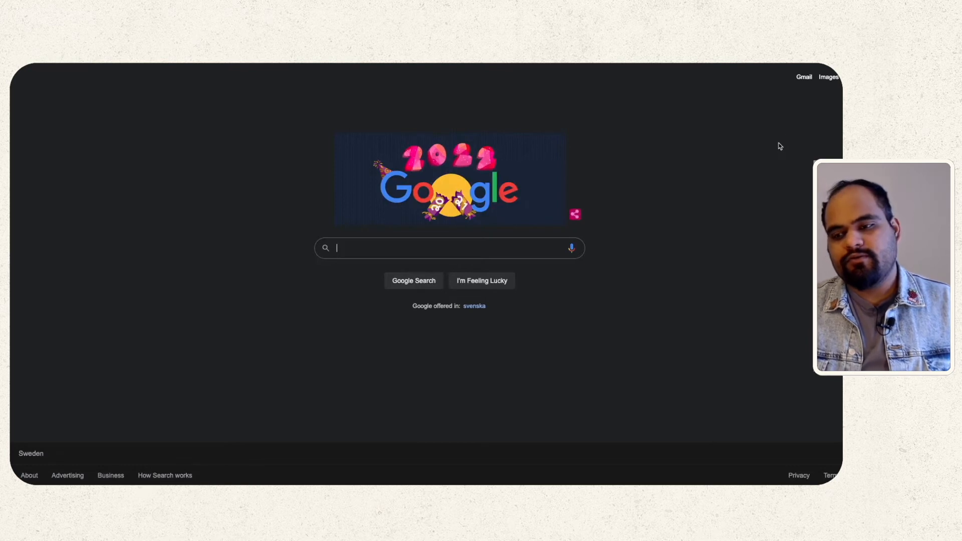
right_click(786, 96)
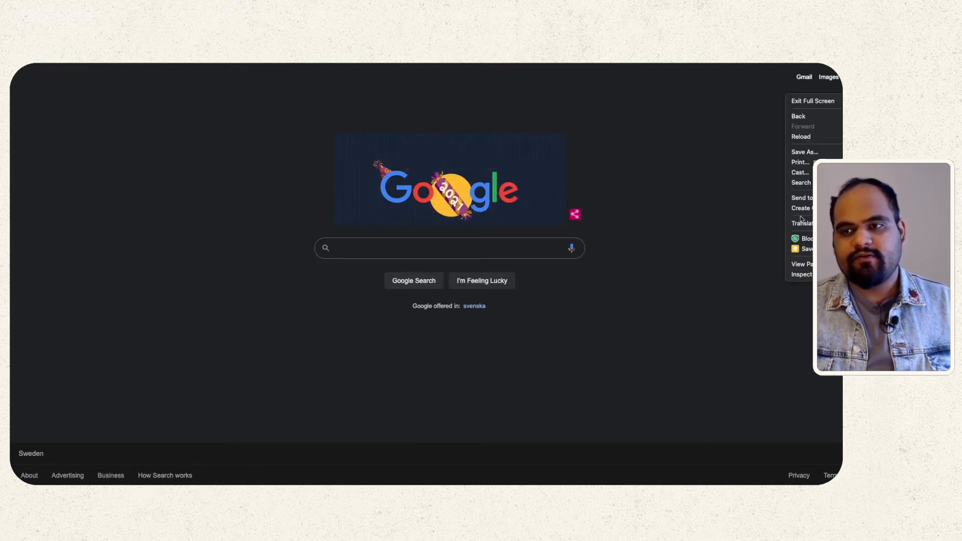
left_click(802, 275)
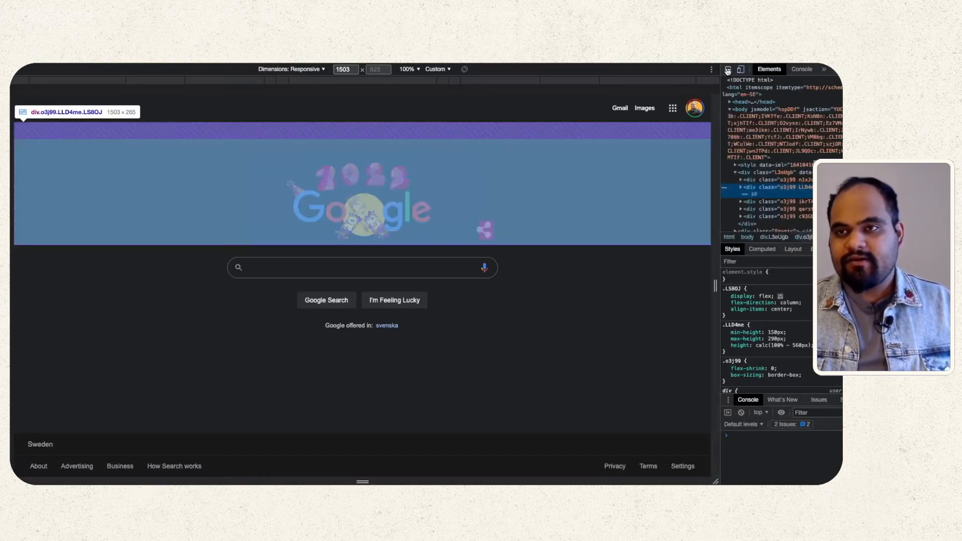
left_click(728, 70)
left_click(620, 108)
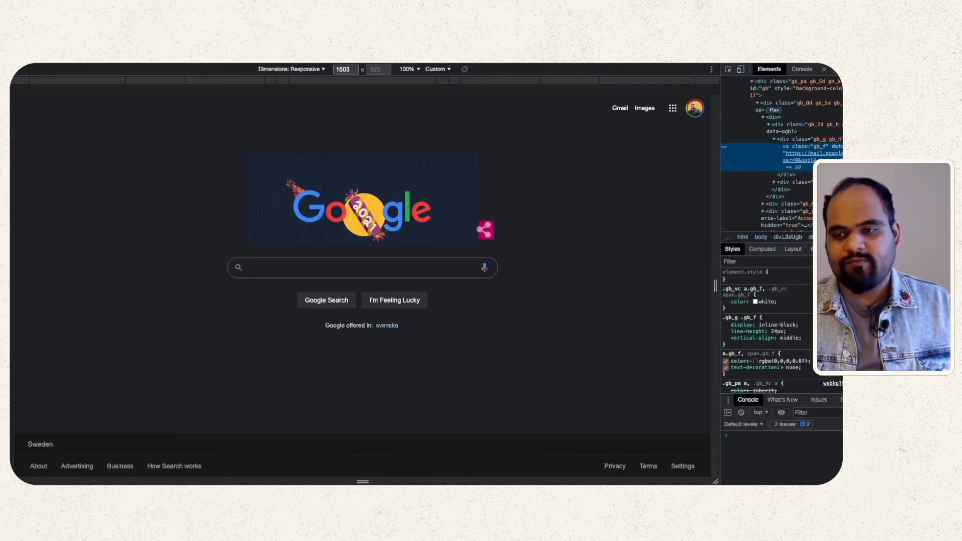
Examine the Gmail link's inherited styles for its font family and size, expanding the font shorthand.
scroll(767, 341, "down", 4)
scroll(795, 356, "down", 4)
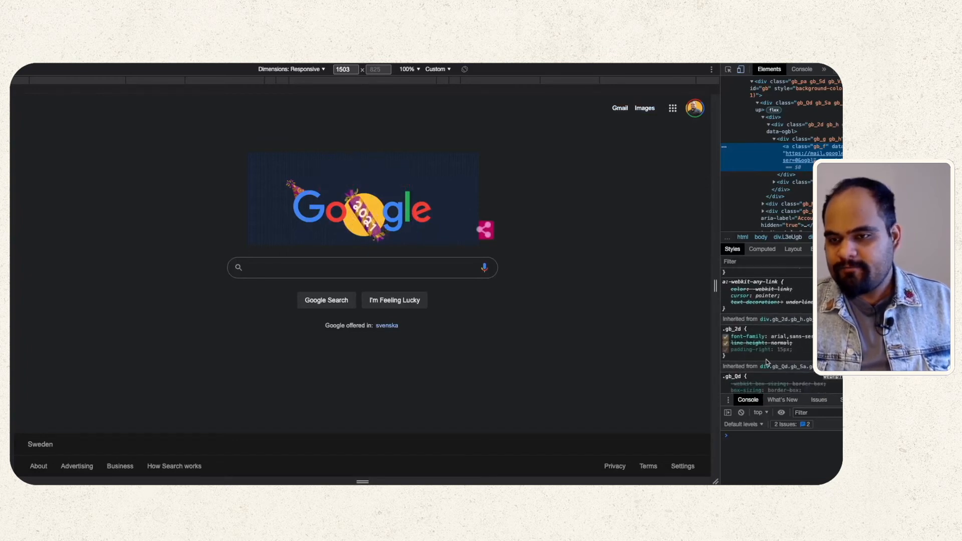
scroll(772, 355, "down", 3)
scroll(799, 359, "down", 3)
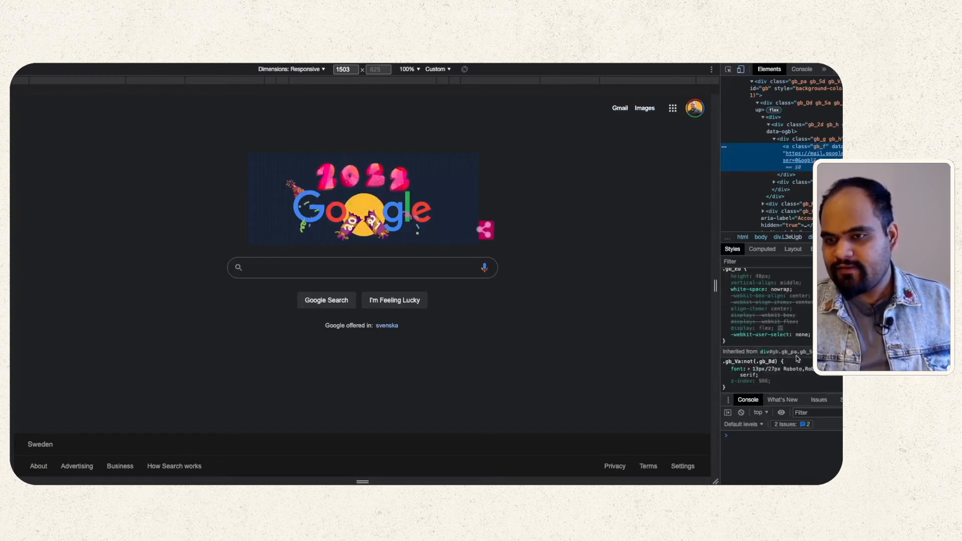
scroll(752, 371, "down", 3)
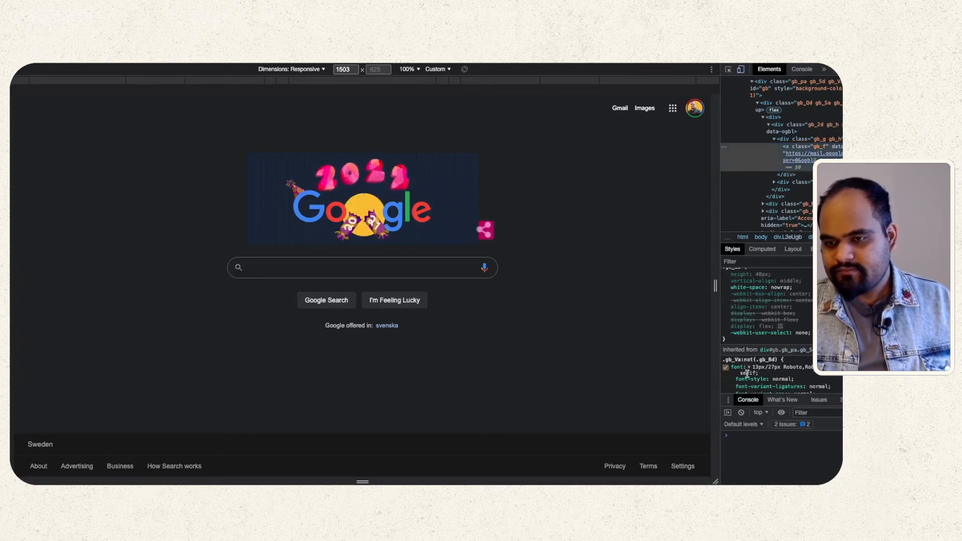
left_click(748, 367)
scroll(748, 351, "down", 2)
left_click(748, 308)
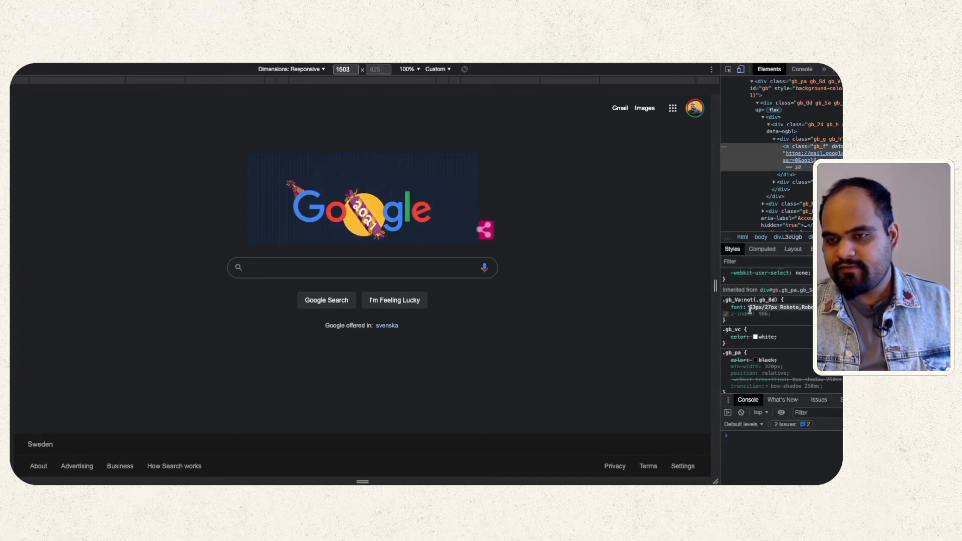
left_click(748, 308)
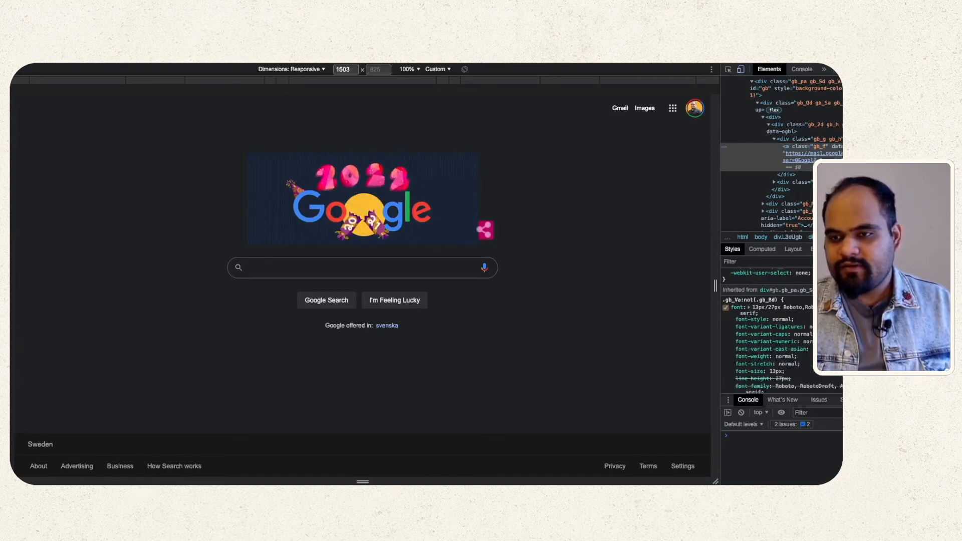
scroll(790, 383, "up", 1)
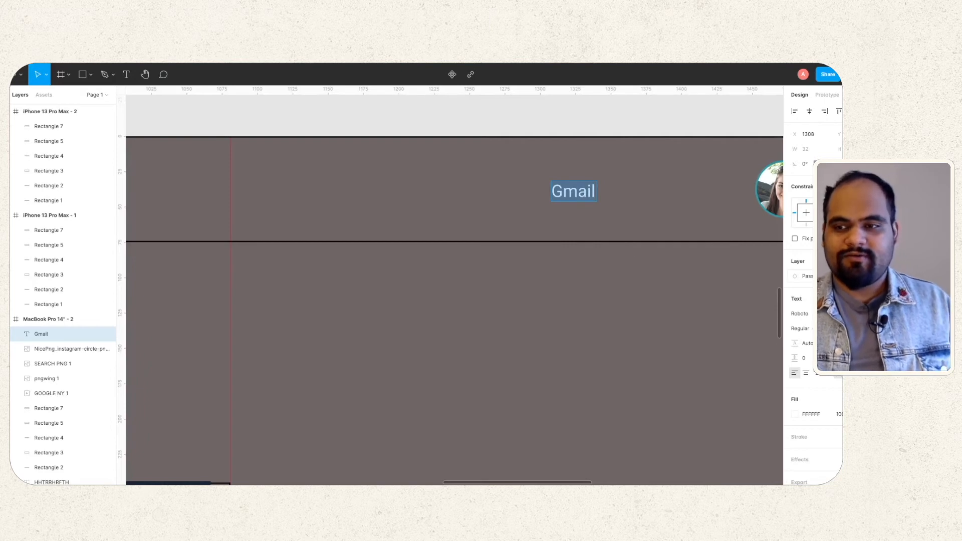
Back in Figma, finish editing the Gmail label and shift it slightly right and up in the header bar.
left_click(819, 276)
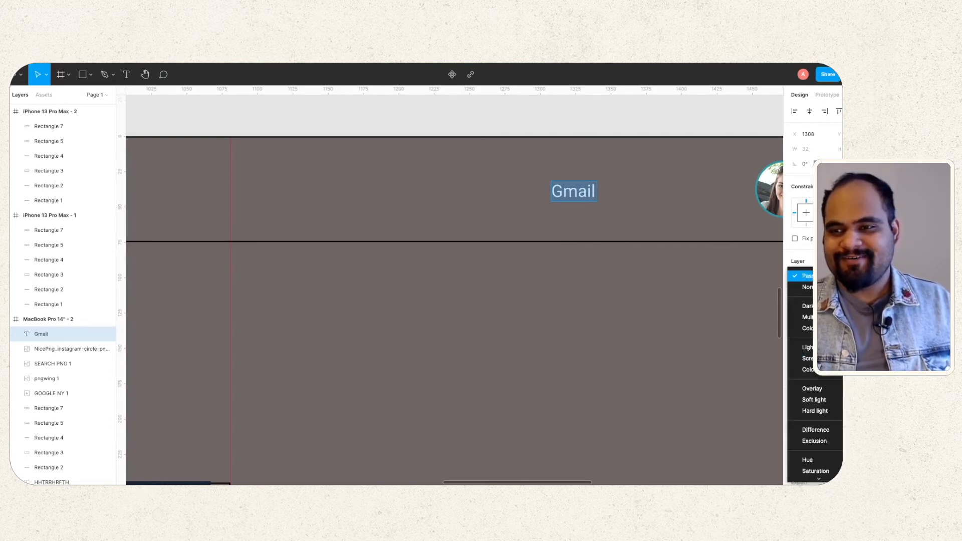
left_click(822, 276)
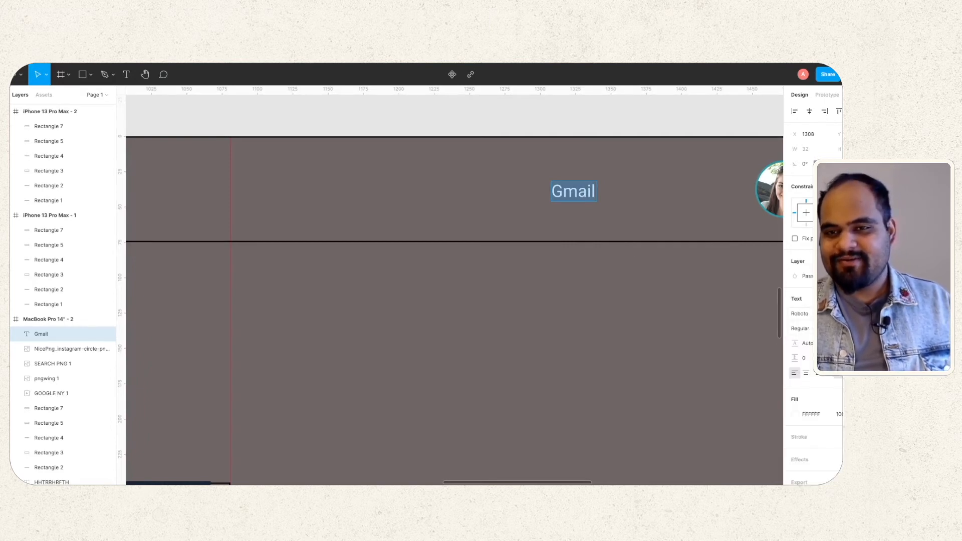
key("Escape")
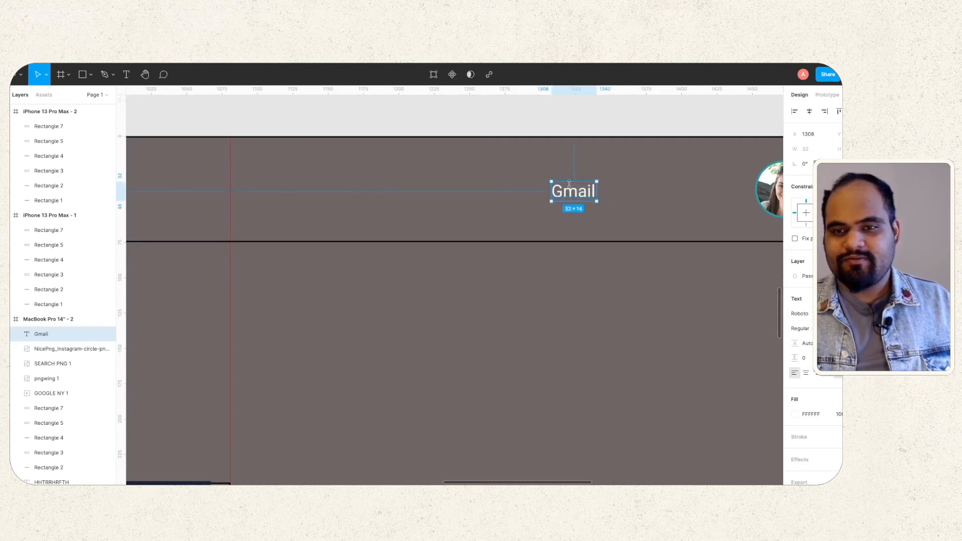
mouse_move(569, 184)
left_mouse_down()
mouse_move(690, 201)
mouse_move(575, 189)
left_mouse_up()
left_click(627, 159)
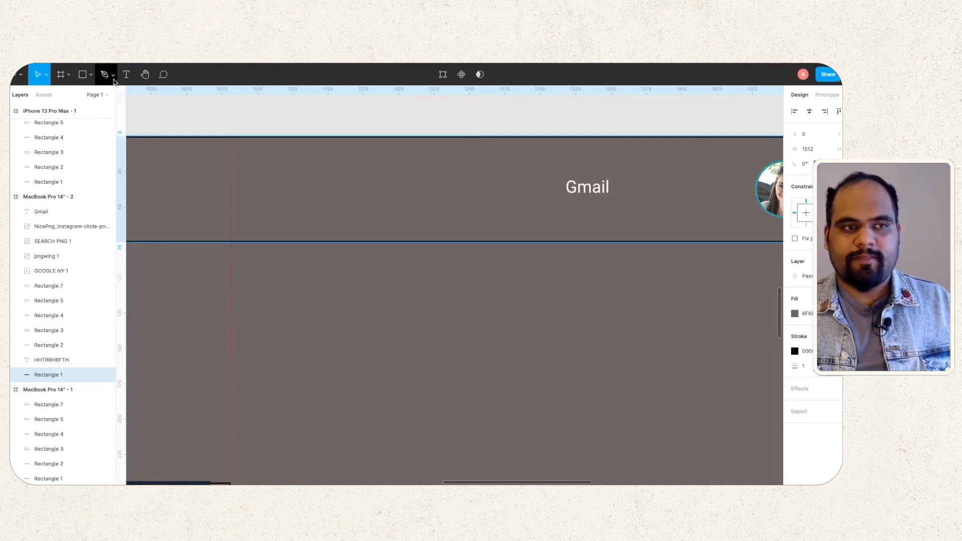
Add an "Images" text label to the right of Gmail and align it on the same line.
left_click(129, 75)
left_click(626, 187)
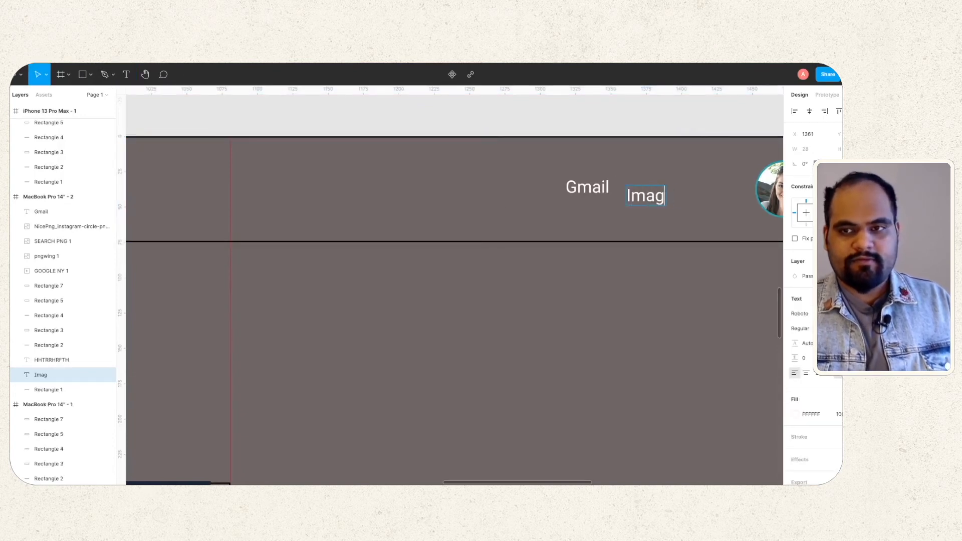
type("Images")
key("Escape")
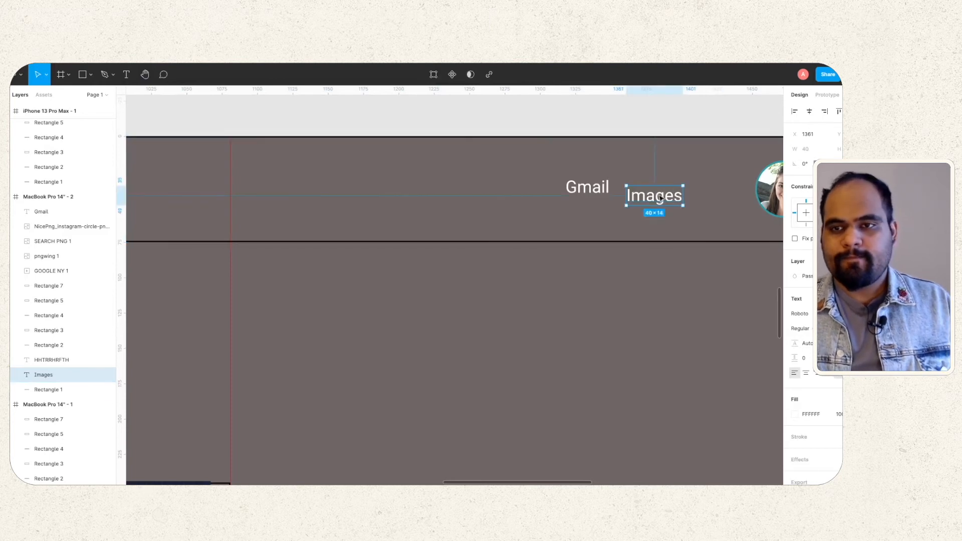
mouse_move(660, 199)
left_mouse_down()
mouse_move(700, 188)
mouse_move(657, 188)
left_mouse_up()
left_click(655, 165)
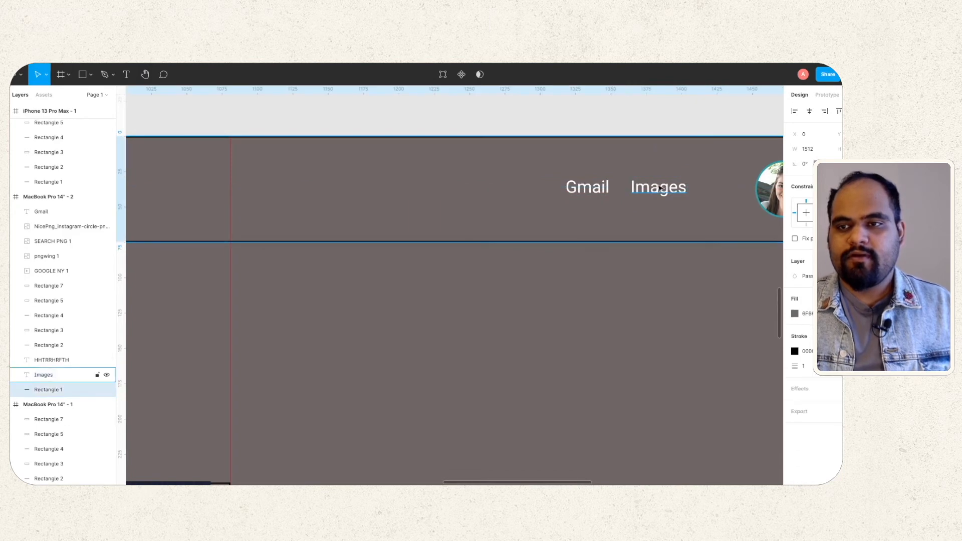
Move the Gmail and Images labels together slightly lower in the header bar.
scroll(661, 188, "right", 5)
scroll(661, 189, "up", 1)
scroll(547, 202, "down", 3)
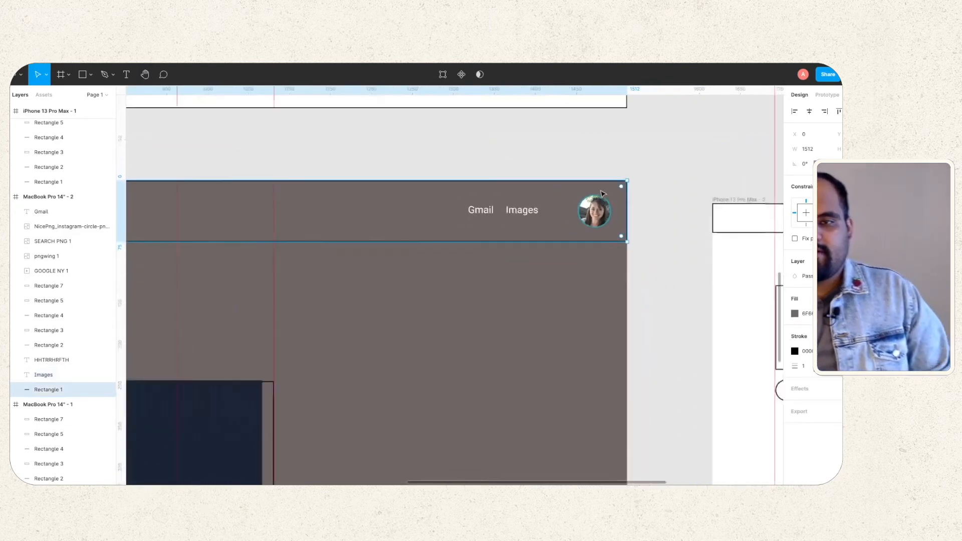
left_click(532, 208)
left_click(500, 211, "shift")
left_click_drag(499, 217, 500, 223)
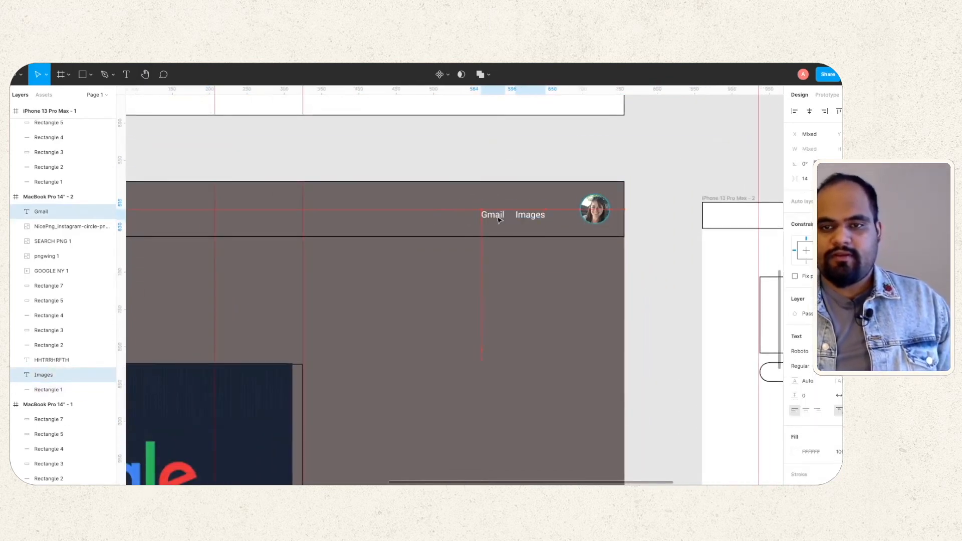
left_click(509, 203)
Shift the Gmail and Images labels together up and further left of the profile picture.
scroll(644, 206, "down", 3)
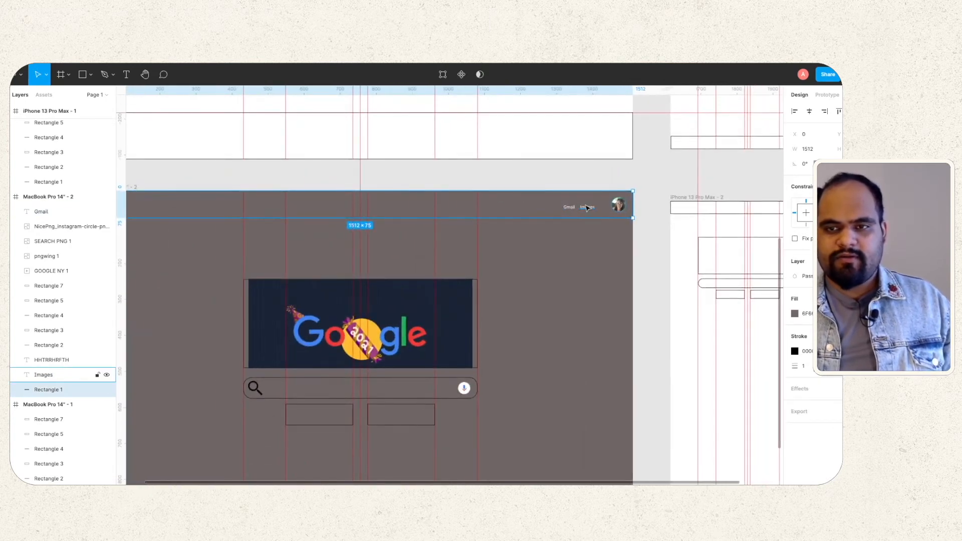
scroll(597, 205, "up", 4)
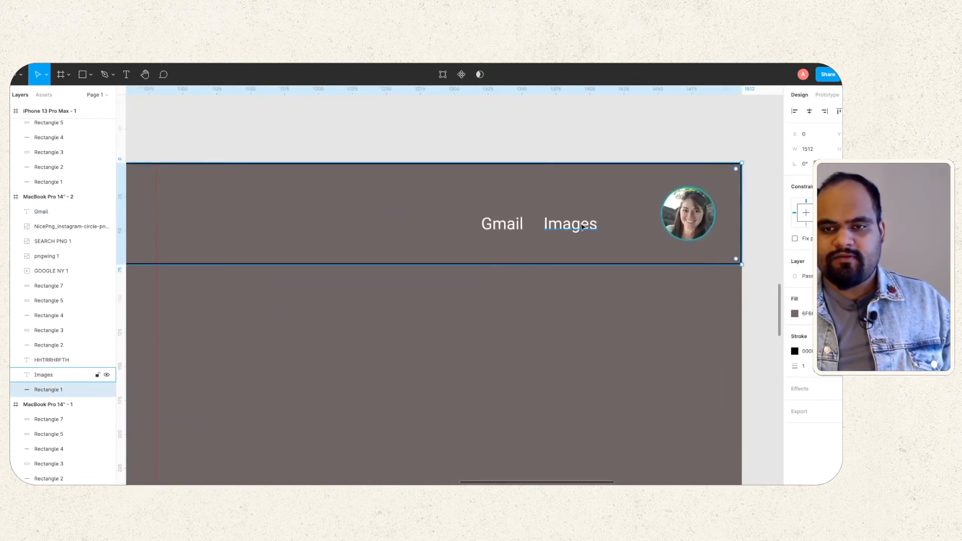
left_click(583, 227)
left_click(509, 229, "shift")
left_click_drag(508, 229, 474, 217)
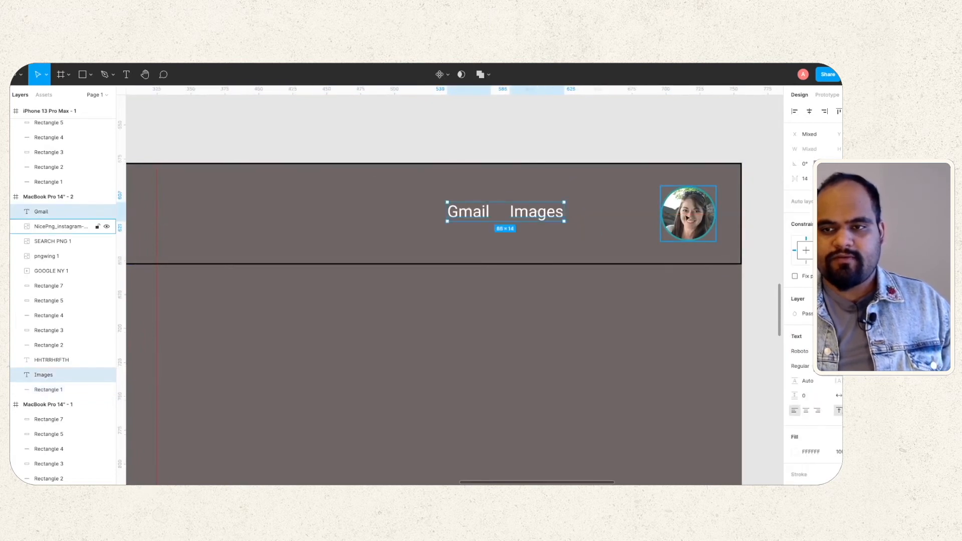
Delete the outlined header bar rectangle from the MacBook Pro 14" - 2 frame.
left_click(689, 261)
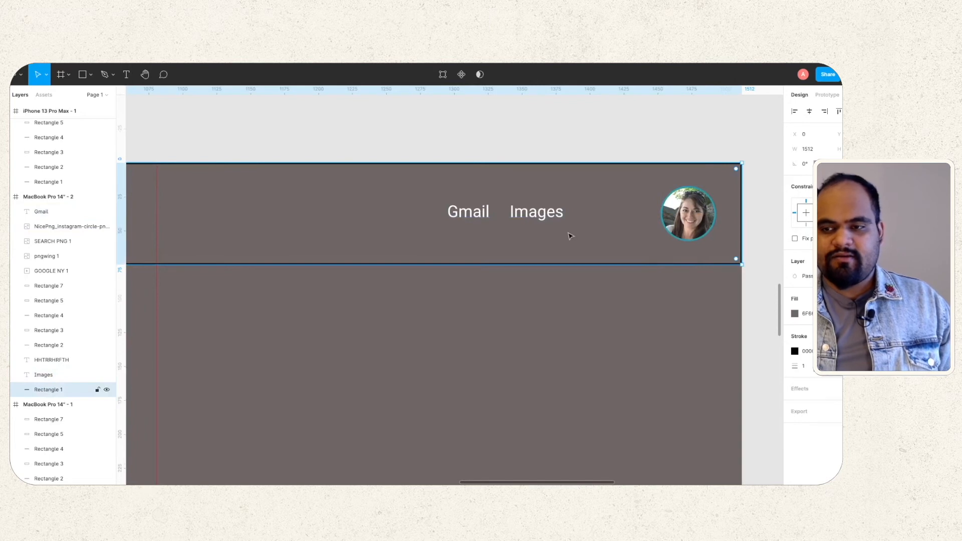
scroll(570, 235, "down", 5)
key("Delete")
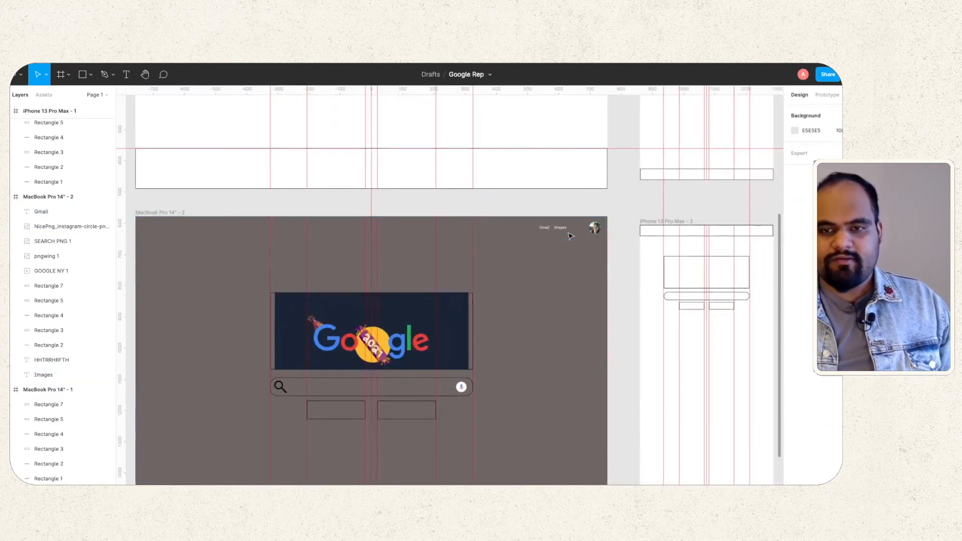
Move the Gmail and Images labels together closer to the profile picture and align them with its vertical centre.
scroll(560, 229, "up", 5)
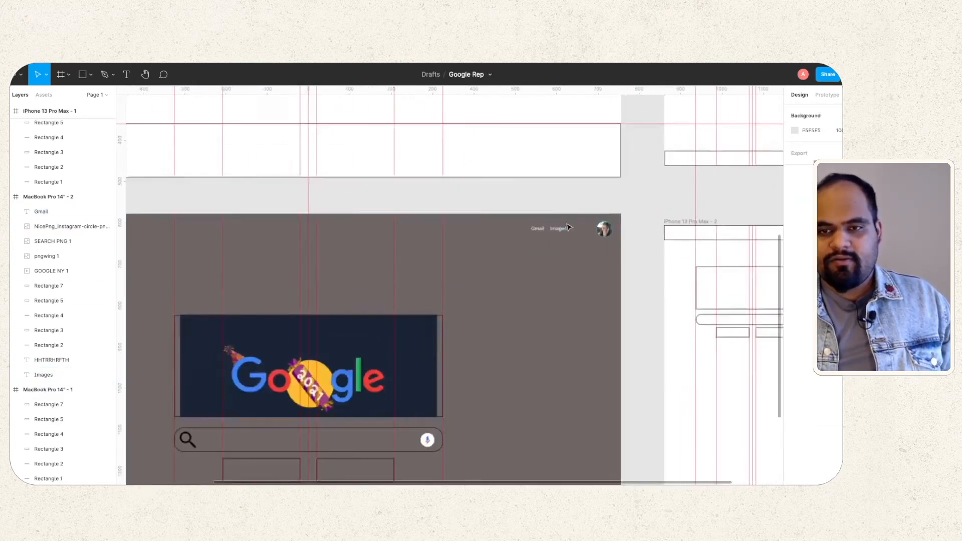
left_click(562, 243)
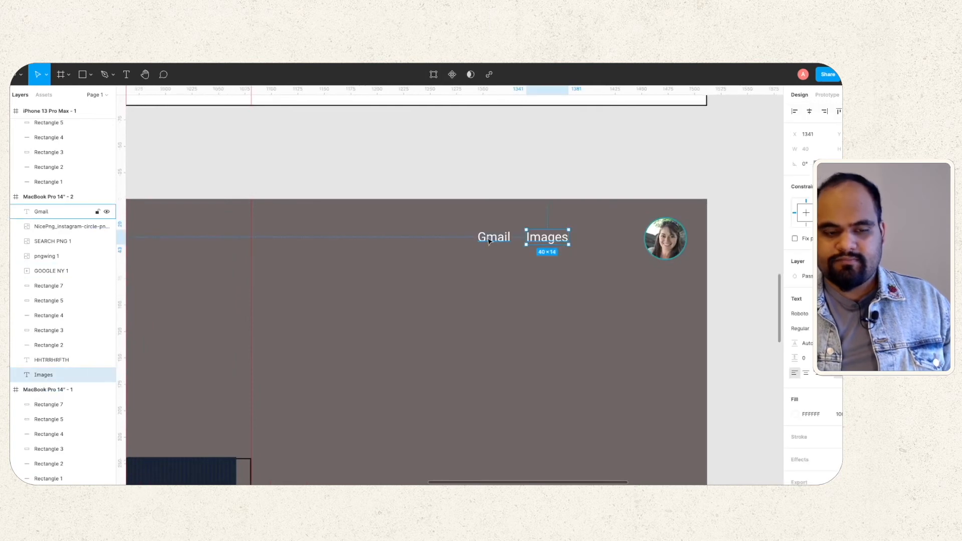
left_click(492, 238, "shift")
left_click_drag(494, 240, 531, 243)
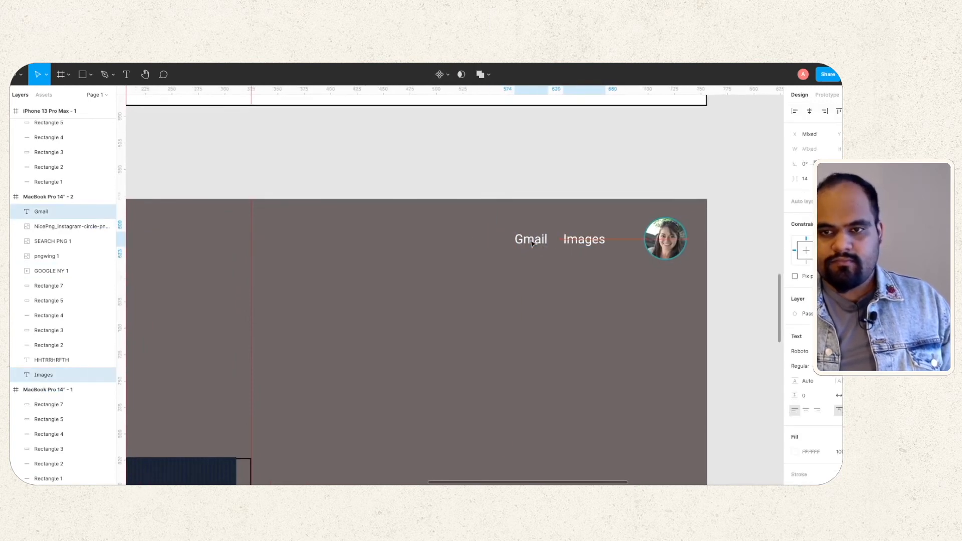
left_click(580, 220)
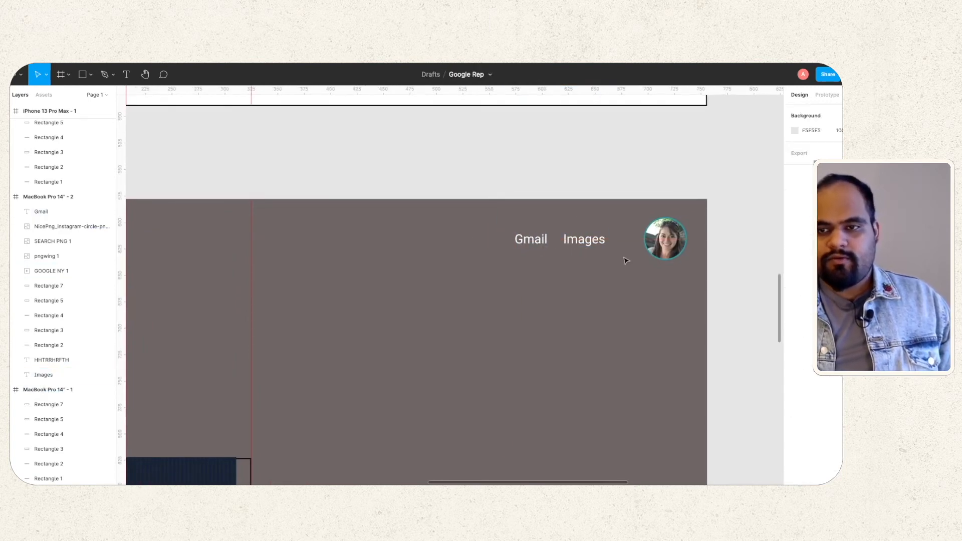
Move the Gmail and Images labels left together along the same line, widening the gap before the profile picture.
left_click(593, 245)
left_click(531, 240, "shift")
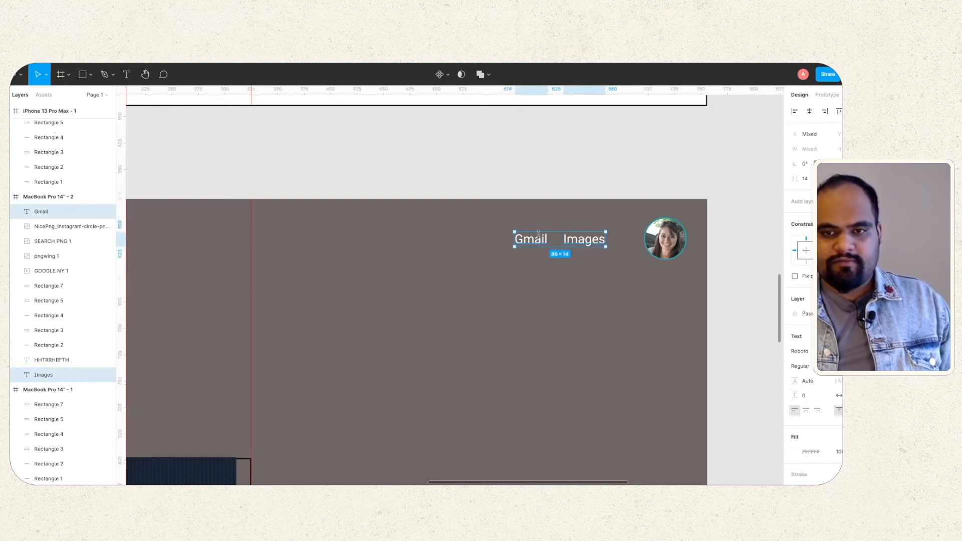
left_click_drag(531, 239, 484, 239)
left_click(529, 185)
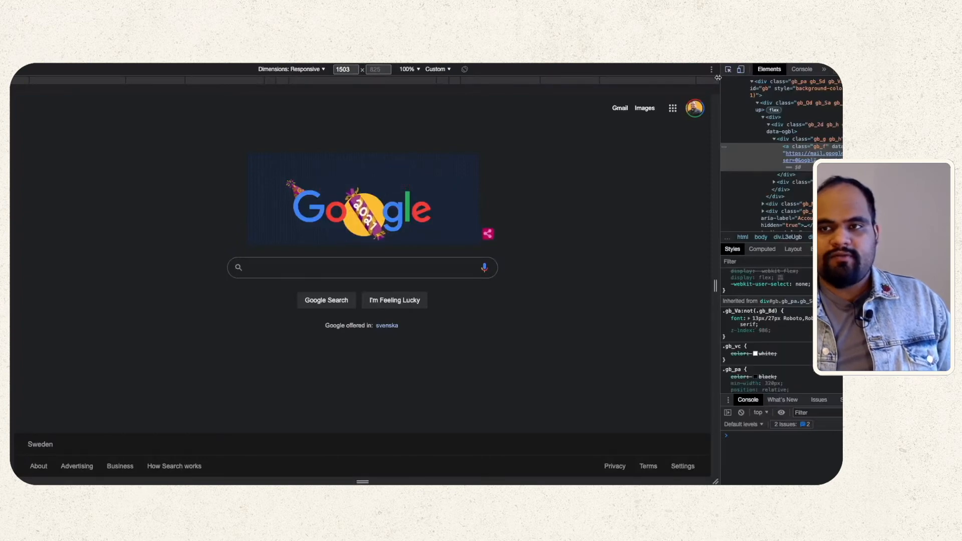
Inspect the apps grid icon on the Google homepage and expand its SVG element down to the path code.
left_click(674, 109)
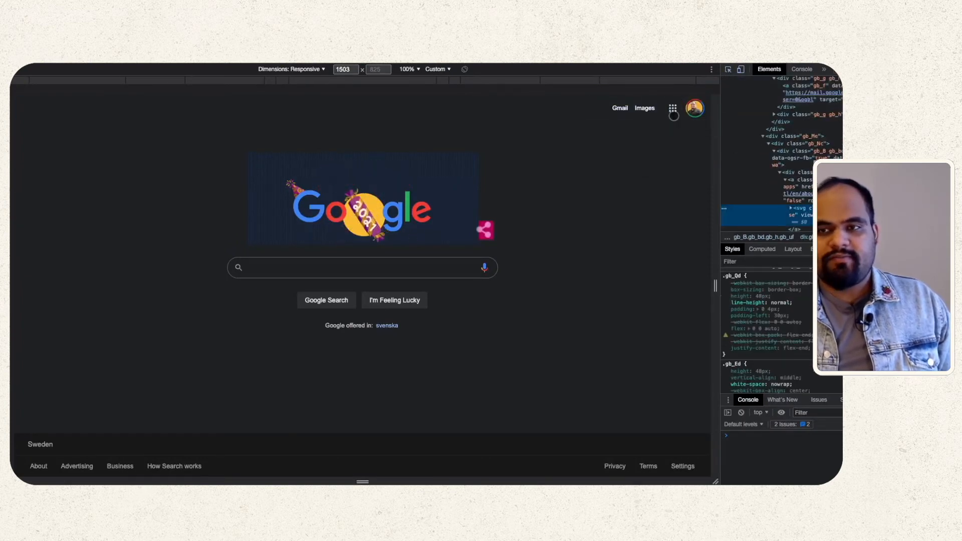
left_click(673, 111)
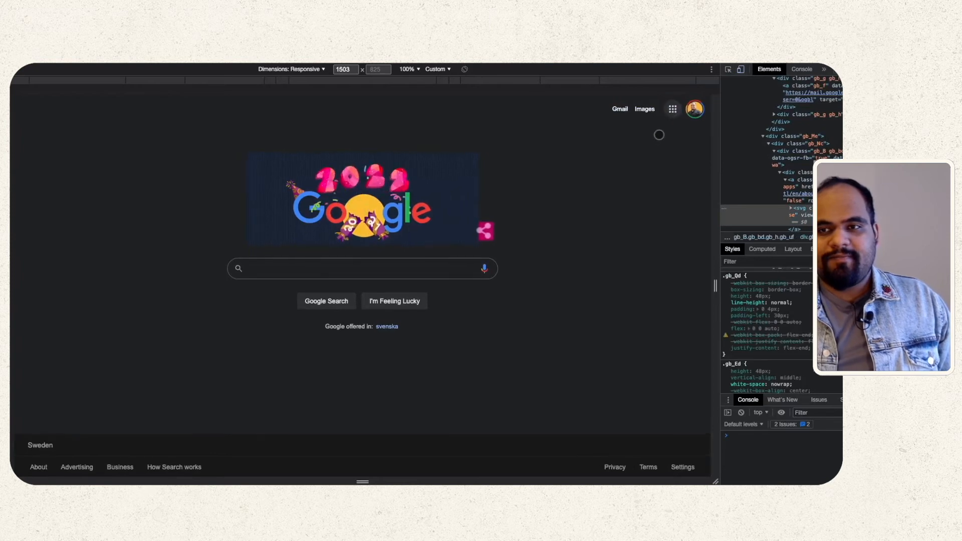
left_click(791, 209)
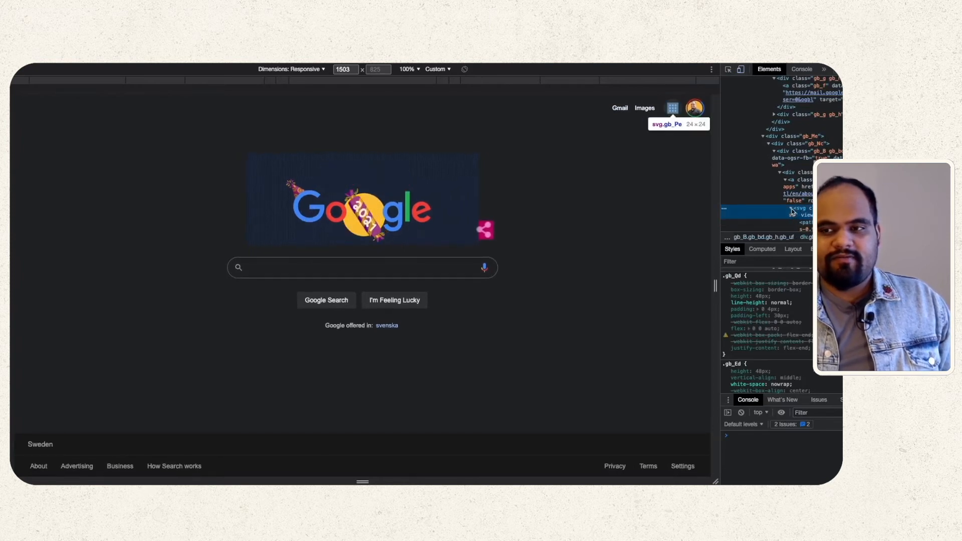
scroll(791, 210, "down", 5)
scroll(810, 162, "down", 3)
scroll(810, 161, "up", 3)
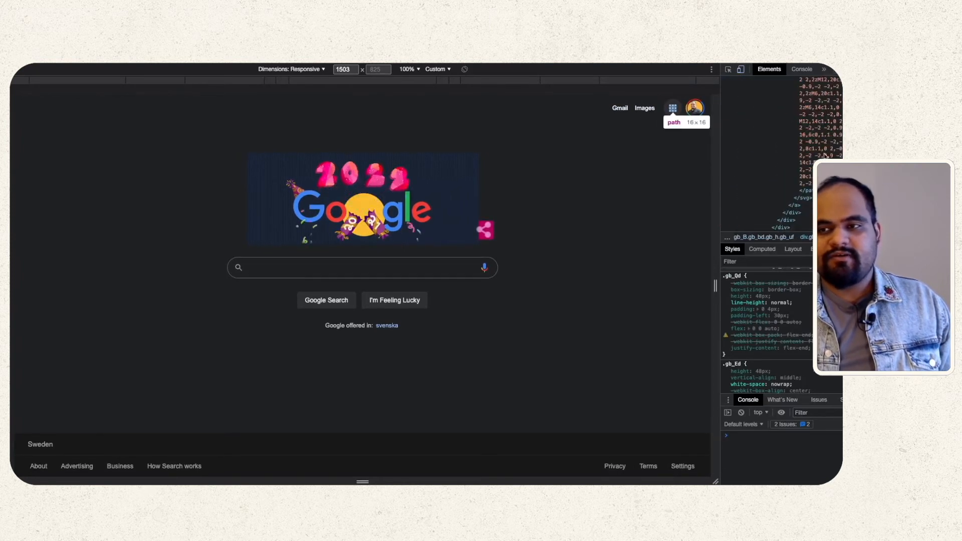
left_click(811, 161)
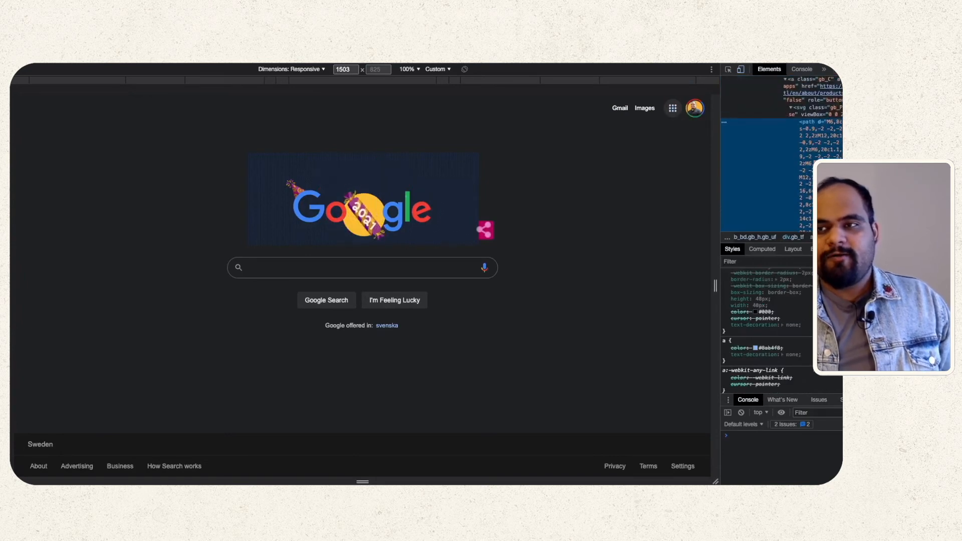
Inspect the homepage's elements once more and close the developer tools.
key("super+alt+i")
right_click(842, 134)
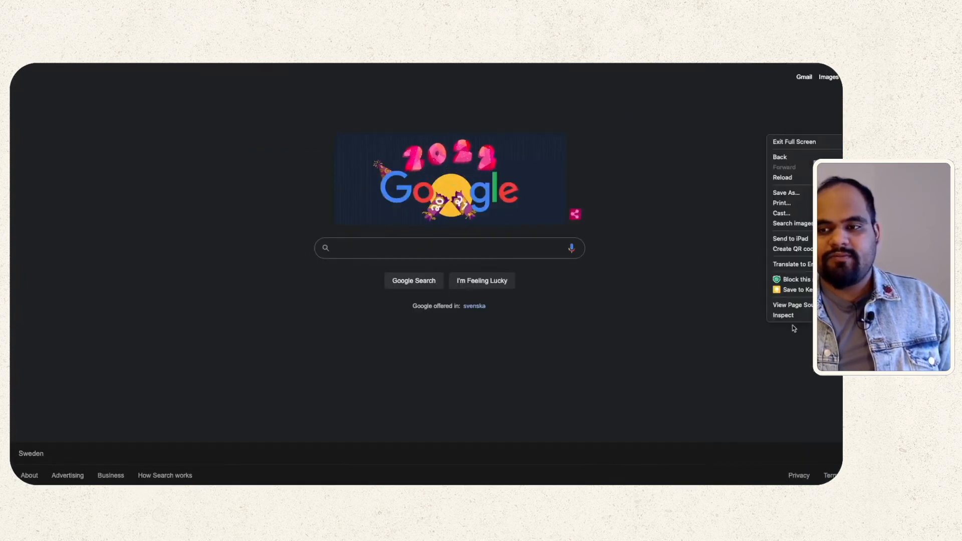
left_click(781, 316)
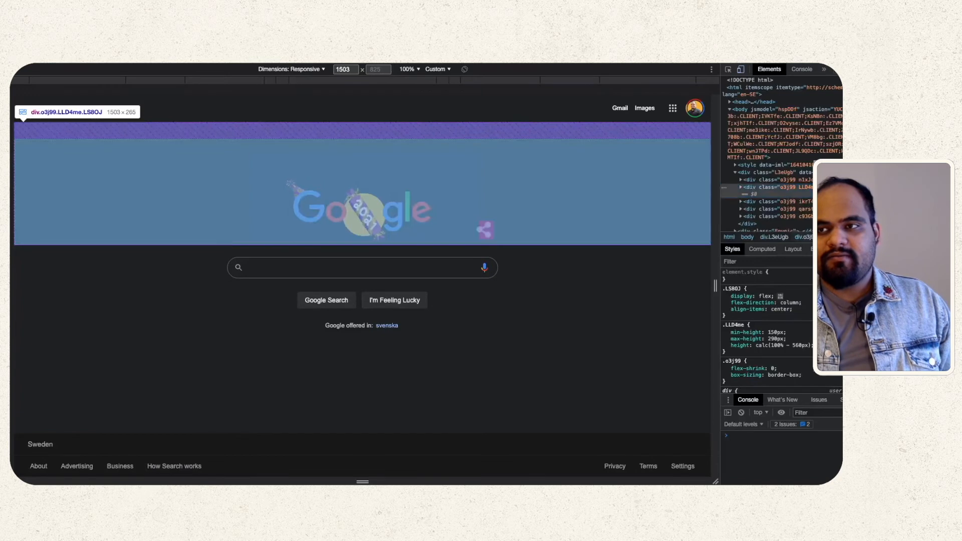
key("super+alt+i")
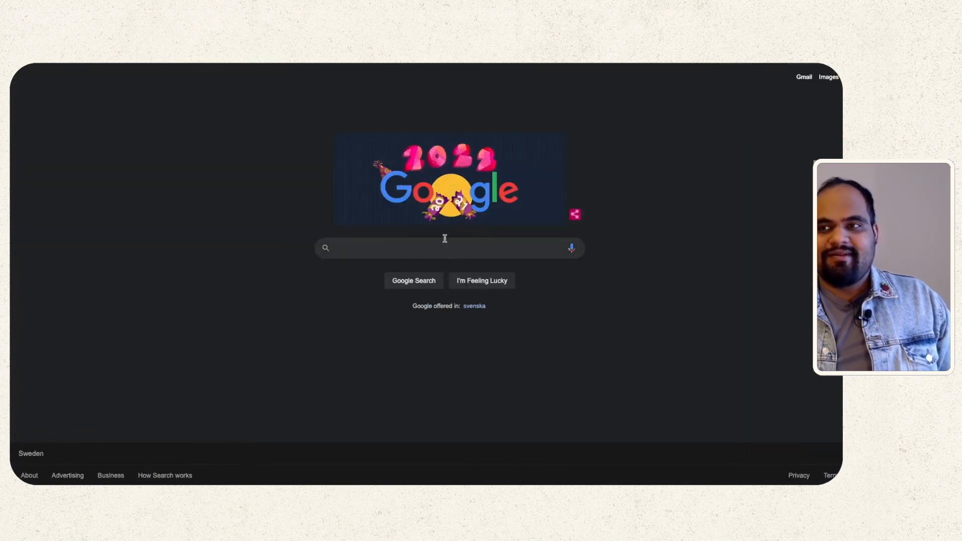
left_click(855, 77)
left_click(734, 110)
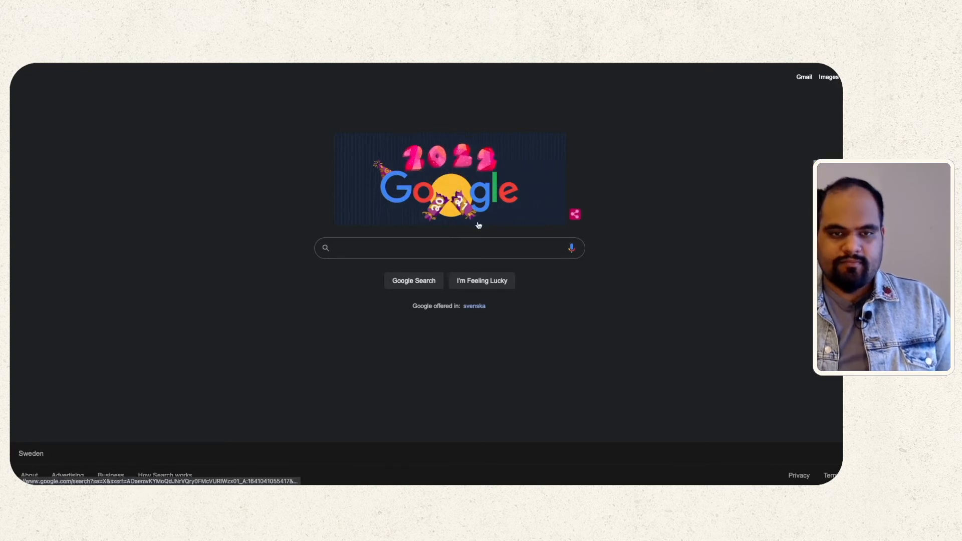
Search Google for "GOOGLE APP BURGER BUTTON".
left_click(473, 245)
type("GOOGLE")
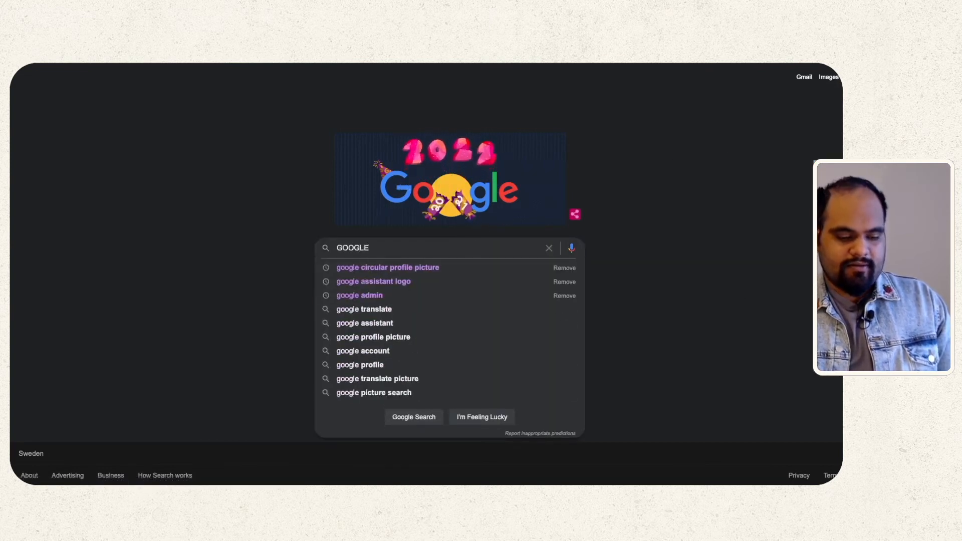
type(" APP BURGER")
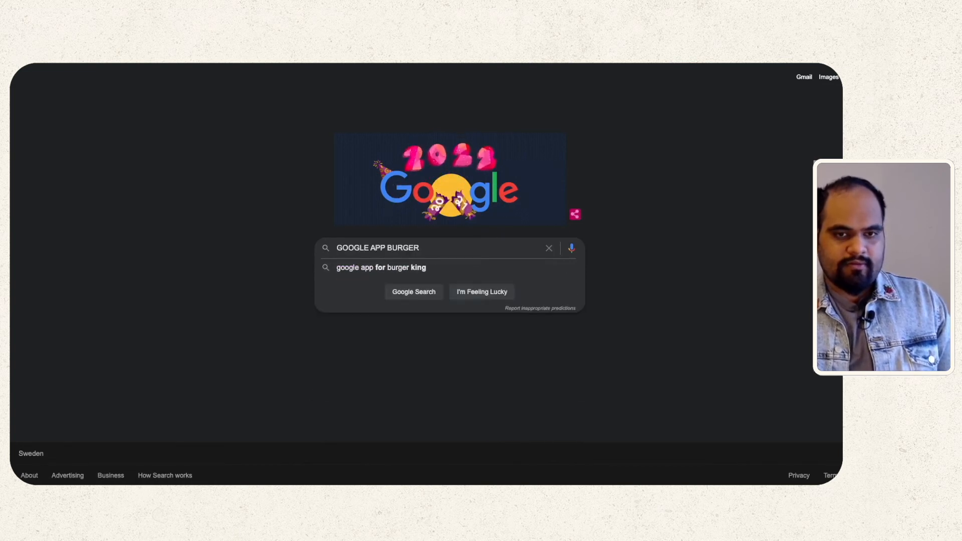
type(" BIUU")
key("BackSpace")
key("BackSpace")
key("BackSpace")
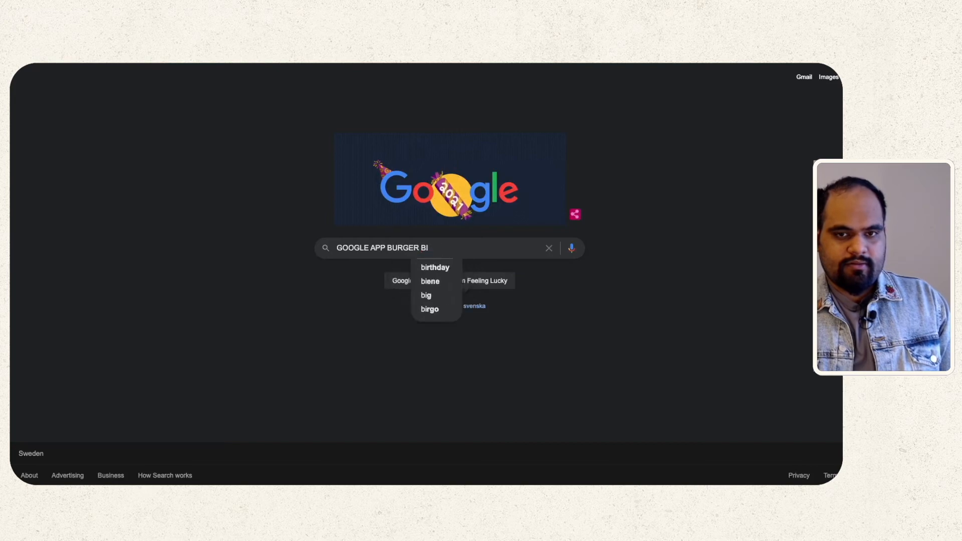
type("UTTON")
key("Return")
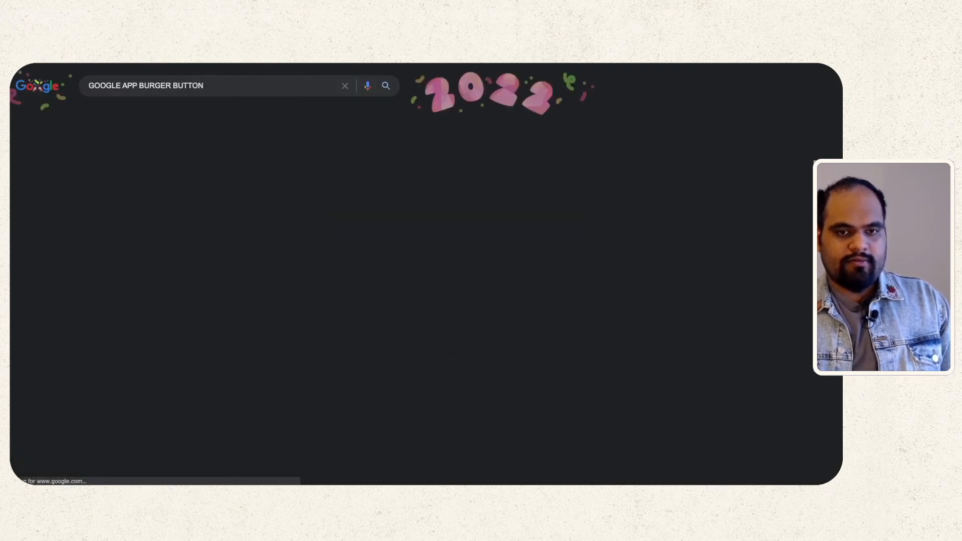
Show the image results for the search and look through them for an apps grid icon.
left_click(130, 111)
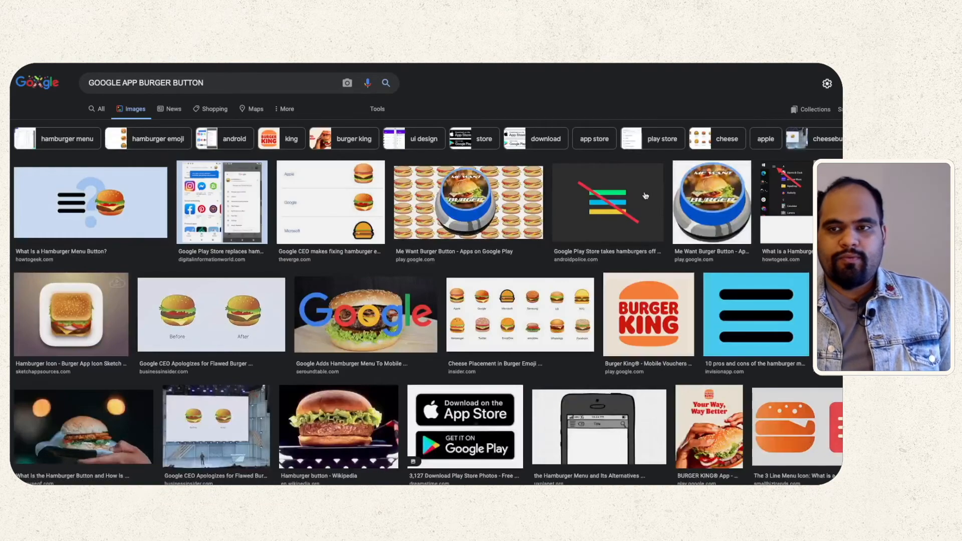
scroll(504, 246, "down", 4)
scroll(188, 183, "down", 3)
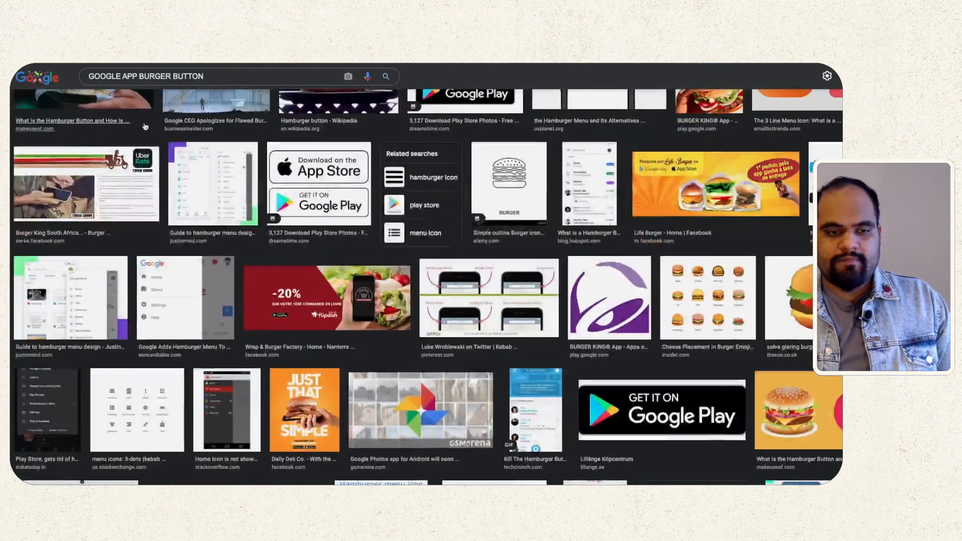
scroll(145, 123, "up", 7)
Shorten the image search to "GOOGLE APP BUTTON" and look through the results for the grid icon.
double_click(149, 84)
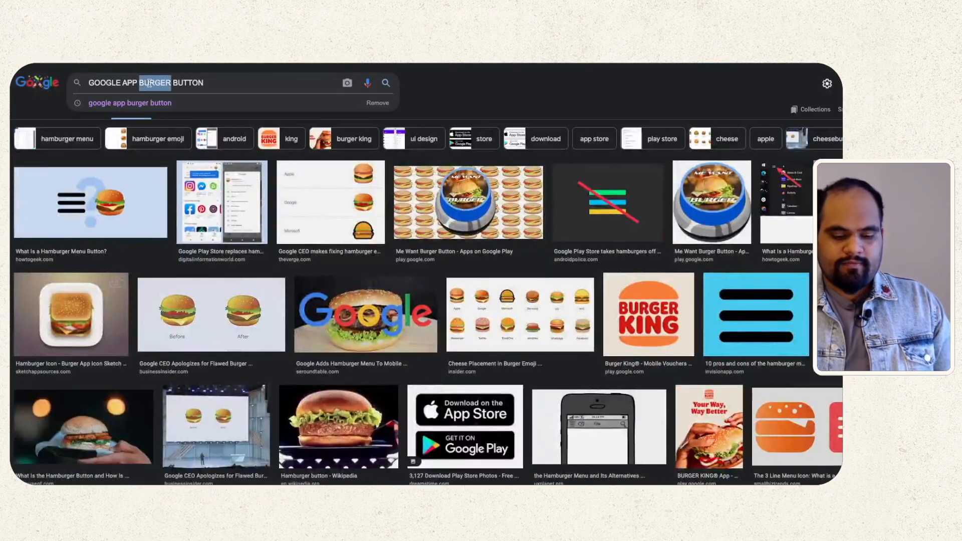
key("BackSpace")
key("Return")
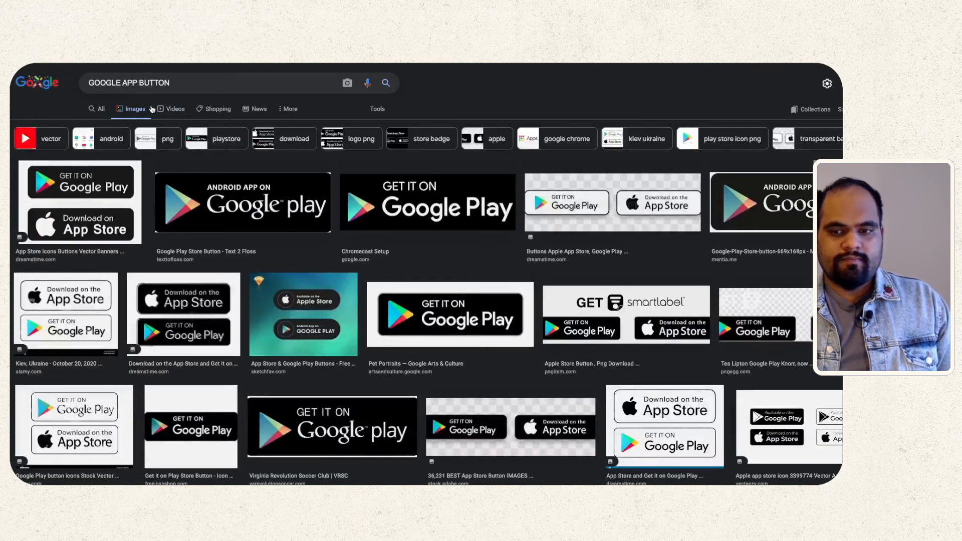
left_click(138, 84)
scroll(52, 81, "down", 10)
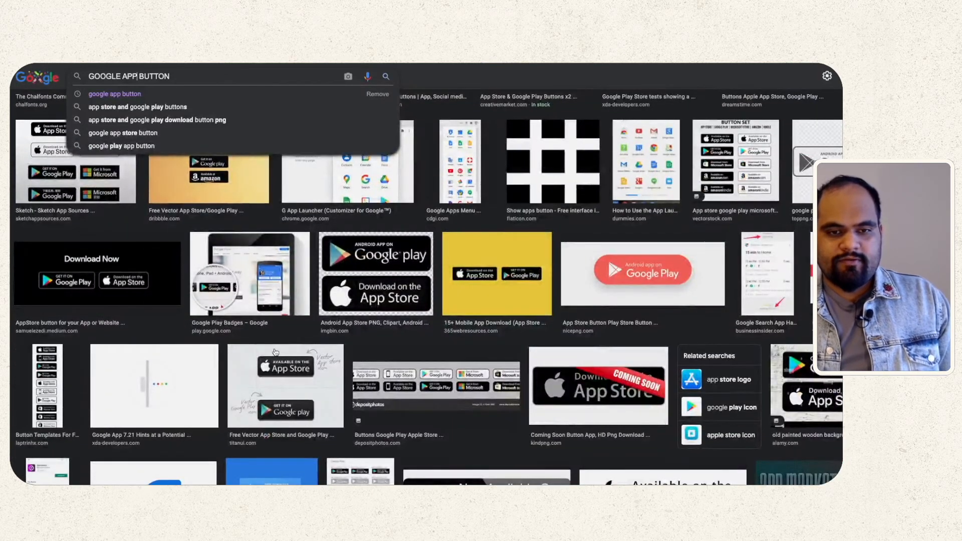
scroll(274, 351, "down", 6)
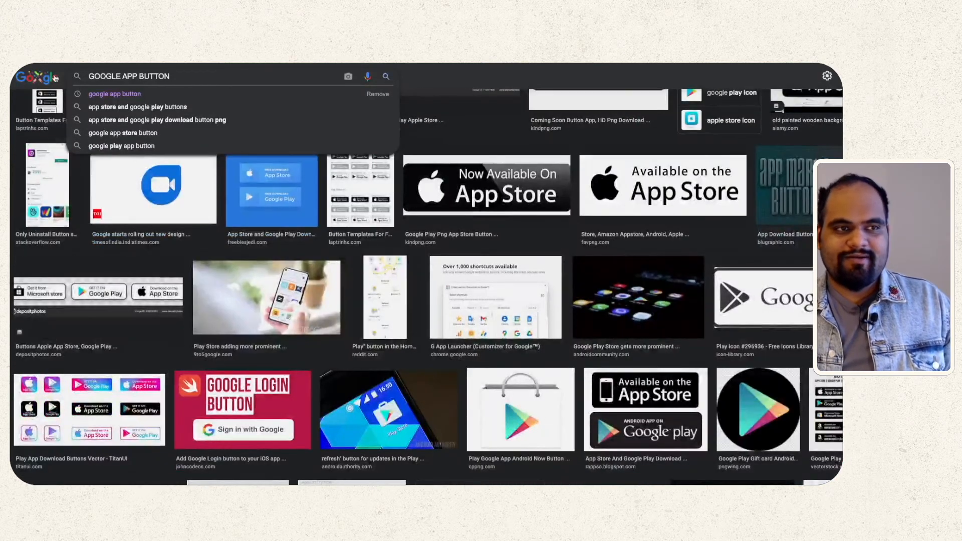
Return to the Google homepage and capture an area screenshot of the enlarged apps grid icon beside Images.
left_click(55, 77)
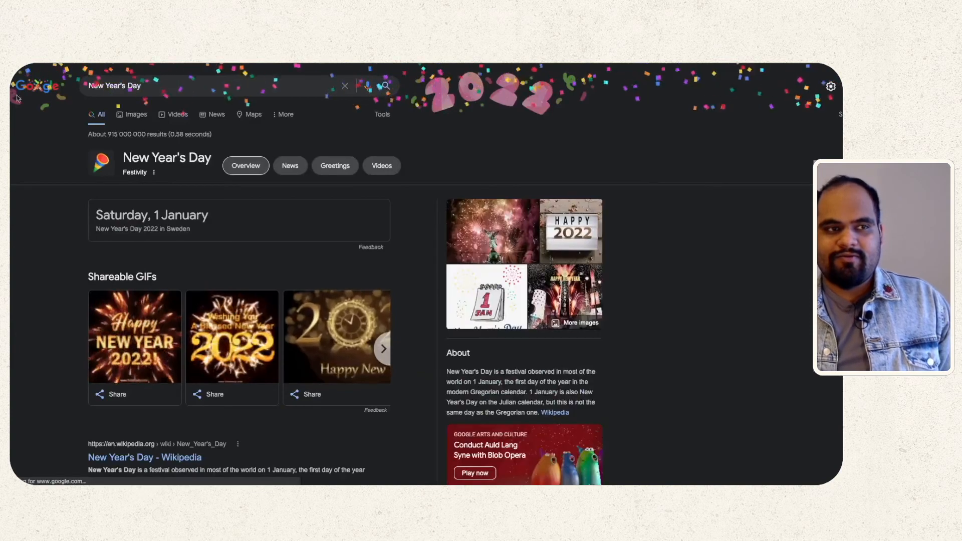
left_click(19, 93)
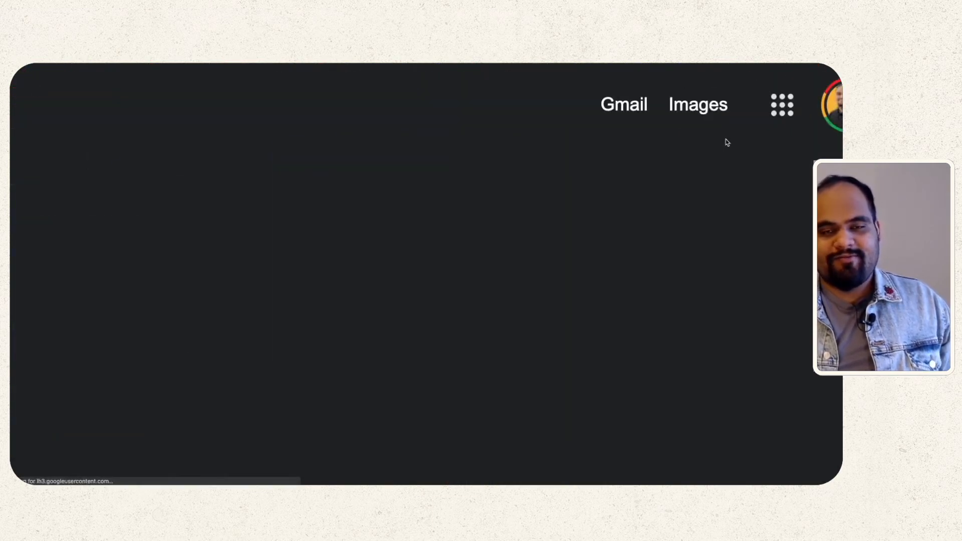
right_click(402, 175)
left_click(343, 163)
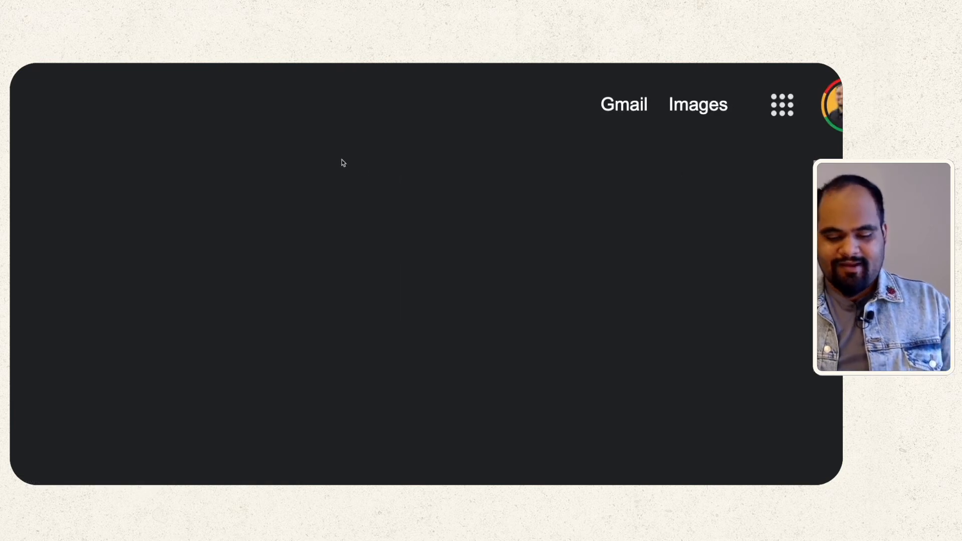
key("super+shift+4")
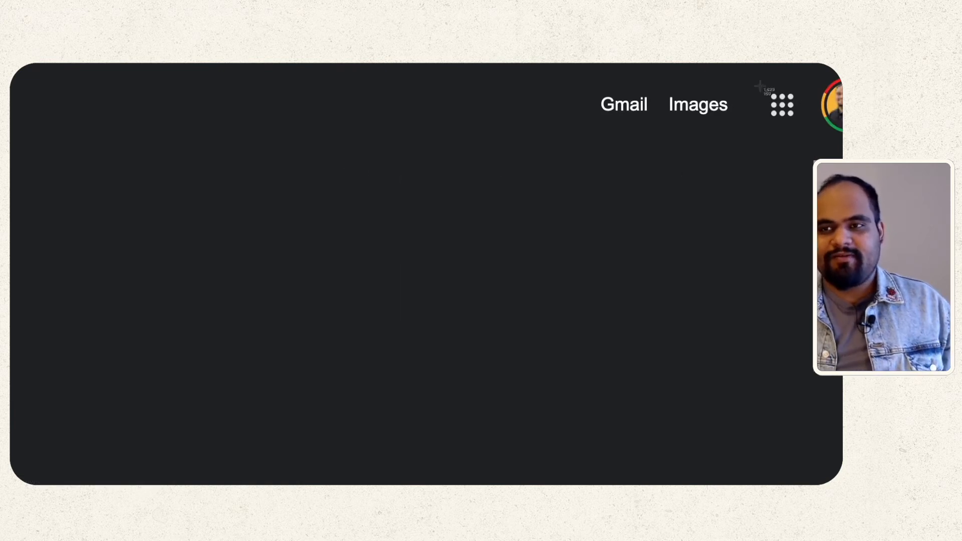
left_click_drag(768, 84, 800, 124)
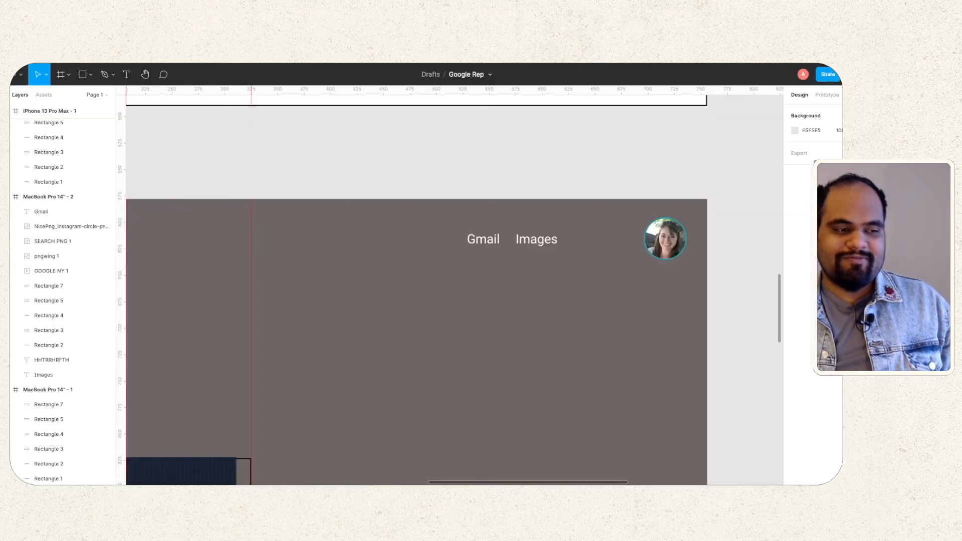
Switch to Figma and place the apps grid screenshot between the Images label and the profile picture.
left_click_drag(449, 213, 597, 246)
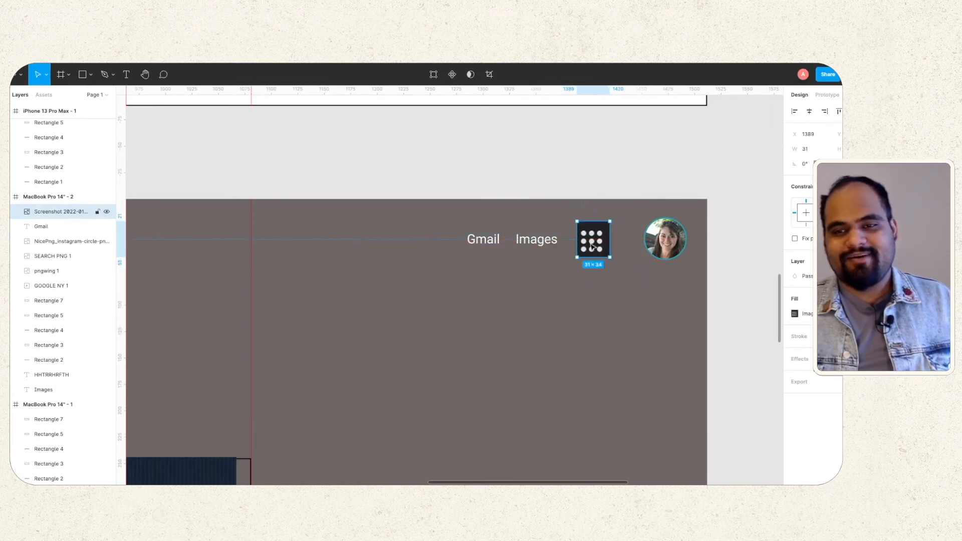
left_click(465, 285)
Change the fill of the MacBook Pro 14" - 2 frame to black, 000000.
scroll(414, 228, "down", 5)
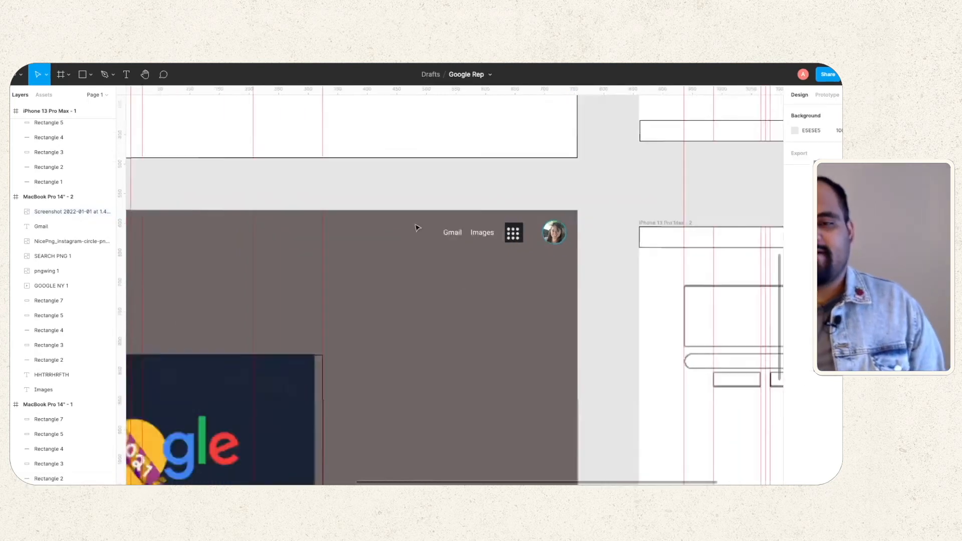
scroll(383, 270, "left", 5)
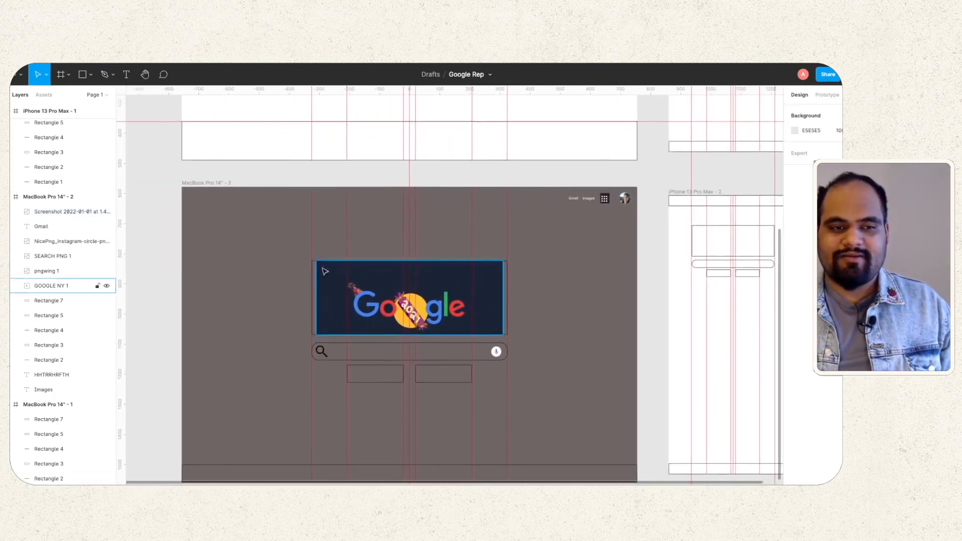
left_click(190, 182)
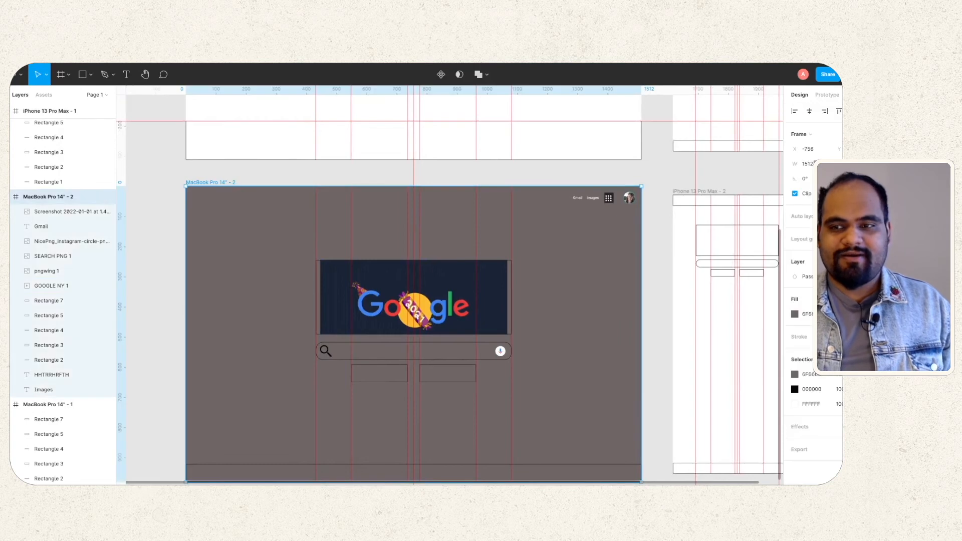
left_click(796, 315)
left_click_drag(767, 326, 627, 387)
left_click(617, 170)
Shift the apps grid screenshot slightly closer to the profile picture, keeping it in line with the Gmail and Images labels.
scroll(626, 179, "up", 5)
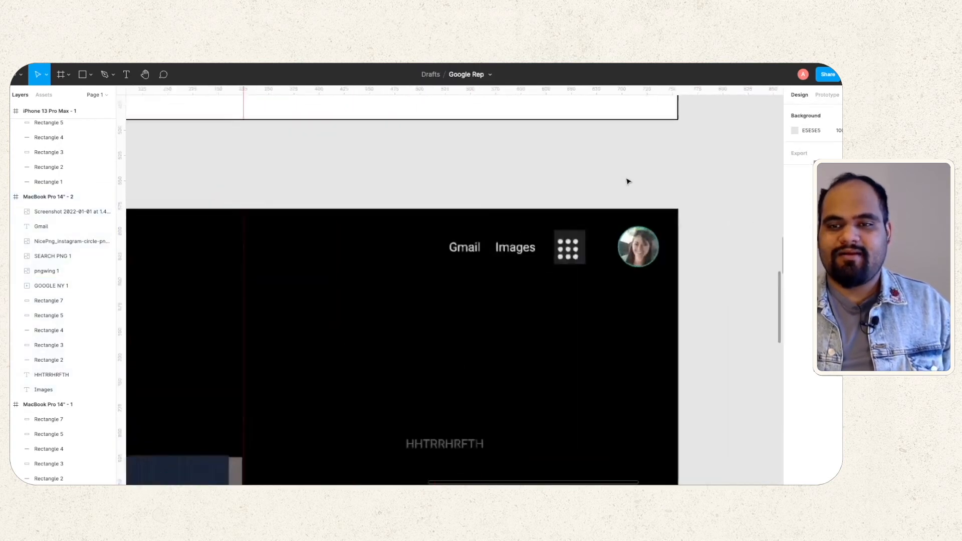
left_click(546, 293)
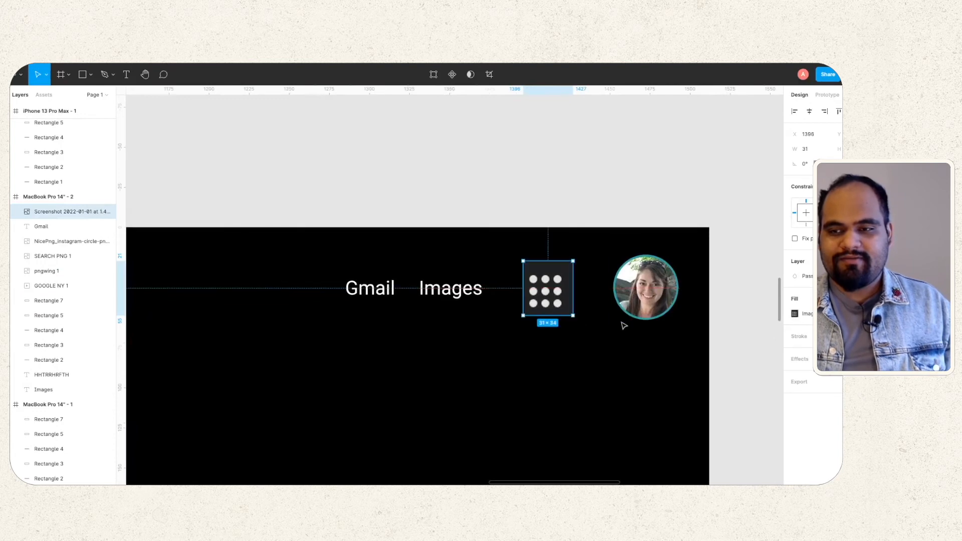
left_click(593, 287)
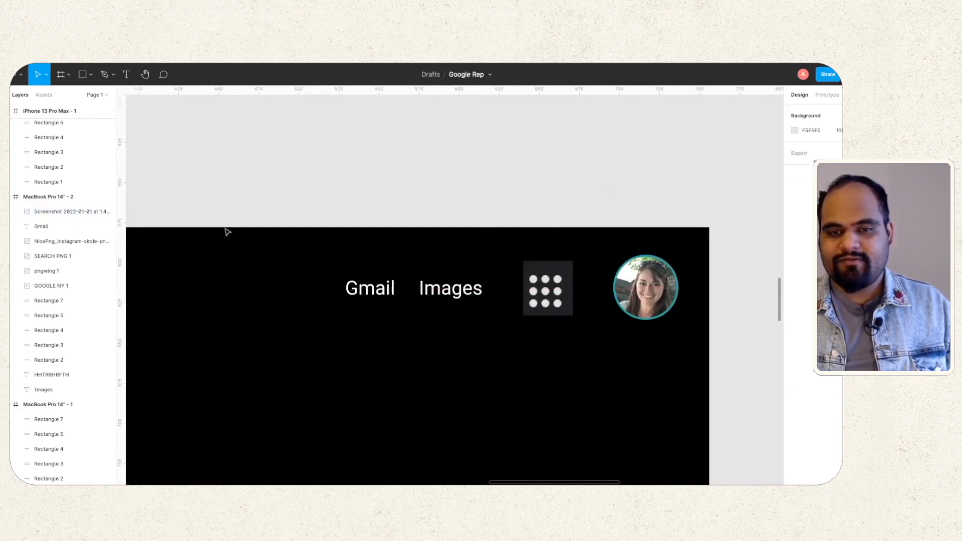
Change the MacBook Pro 14" - 2 frame's fill to dark grey 202124, sampled from the background of the apps grid screenshot.
scroll(227, 231, "down", 8)
left_click(176, 221)
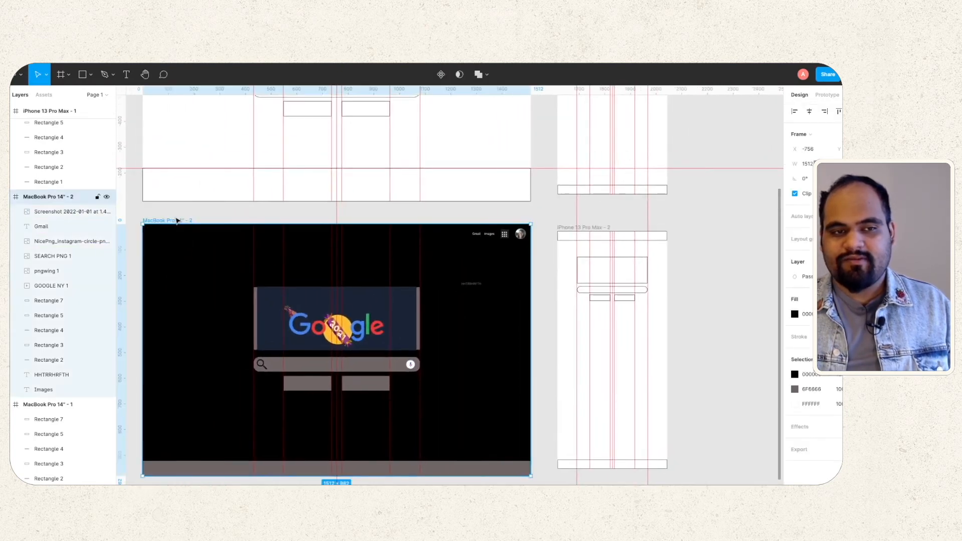
scroll(576, 223, "up", 6)
left_click(371, 254)
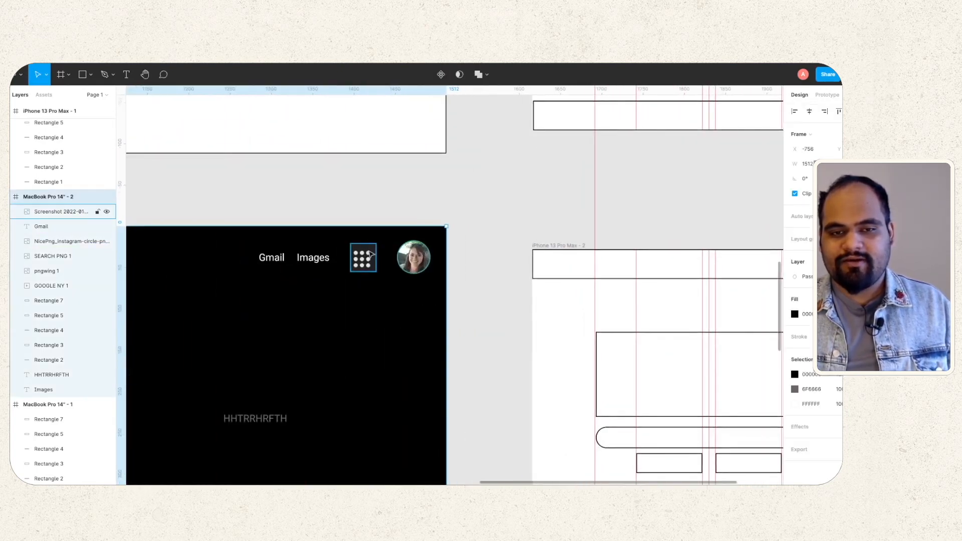
scroll(745, 283, "up", 8)
scroll(476, 270, "left", 15)
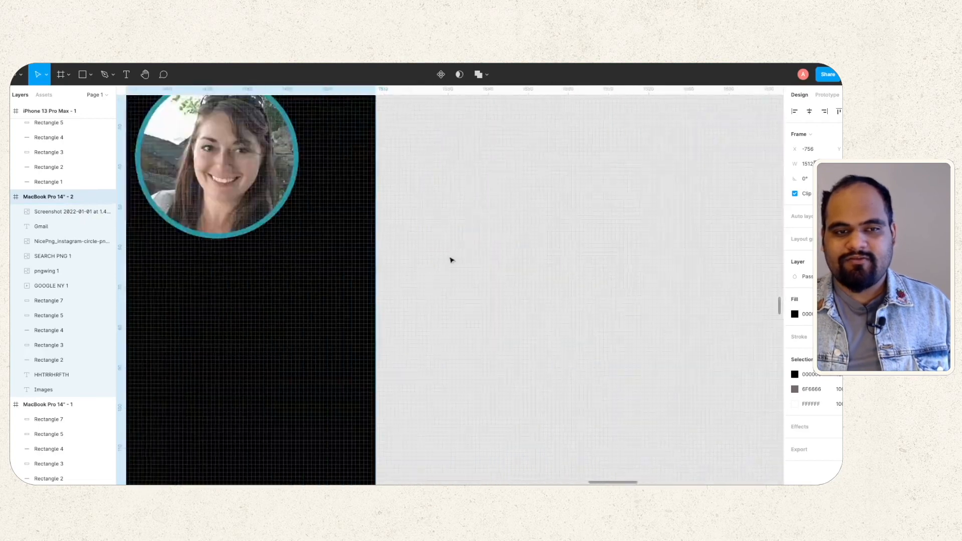
scroll(452, 260, "left", 10)
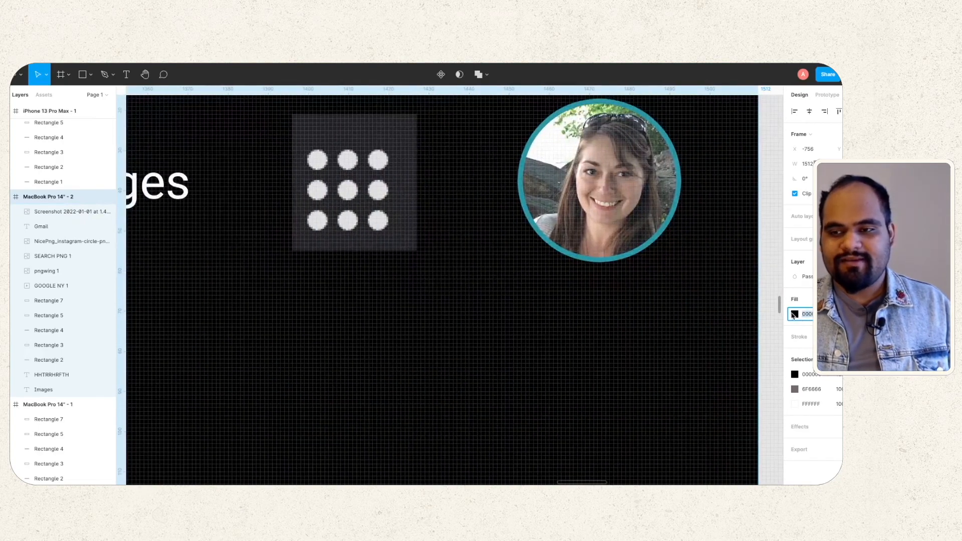
left_click(795, 315)
left_click(686, 383)
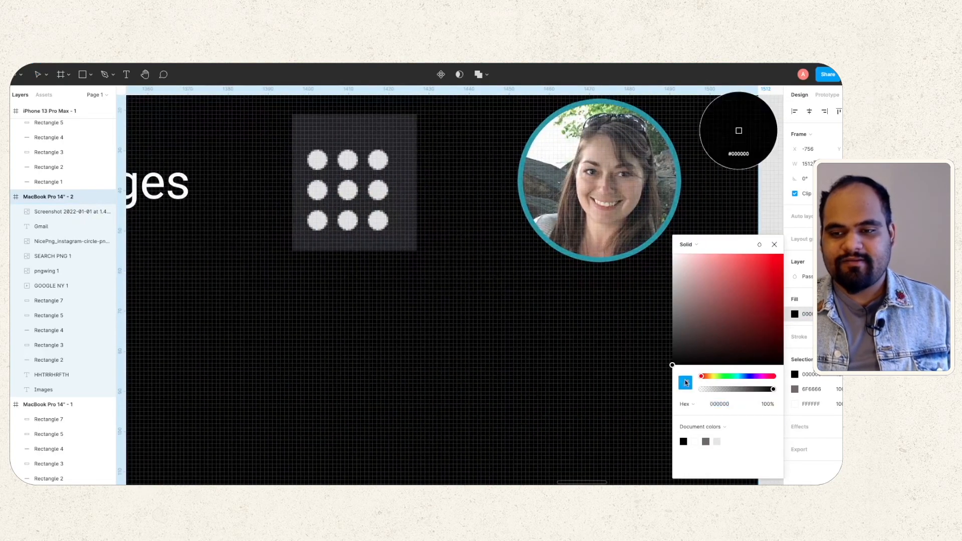
left_click(405, 216)
key("Escape")
scroll(484, 261, "down", 10)
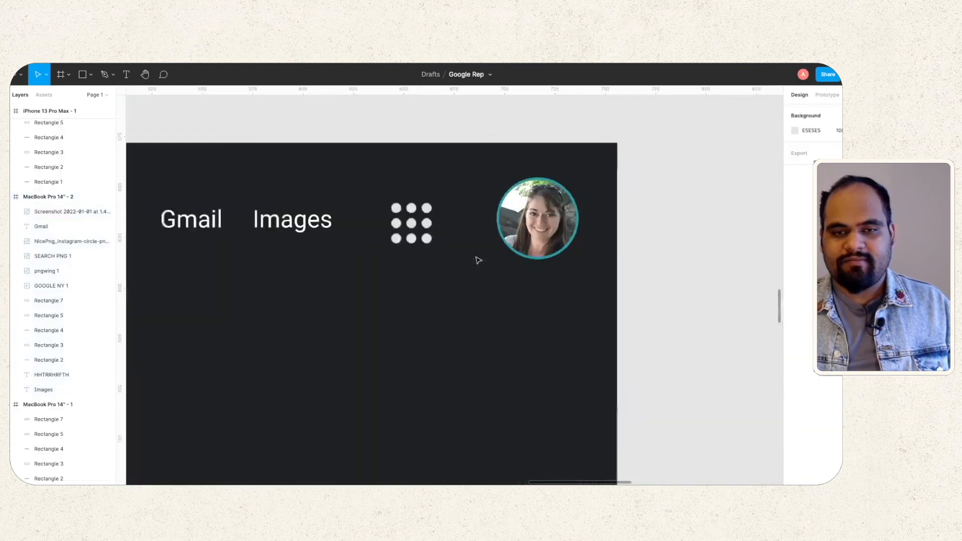
Try to nudge the apps grid screenshot vertically for better alignment with the Images label and profile picture.
scroll(475, 258, "up", 8)
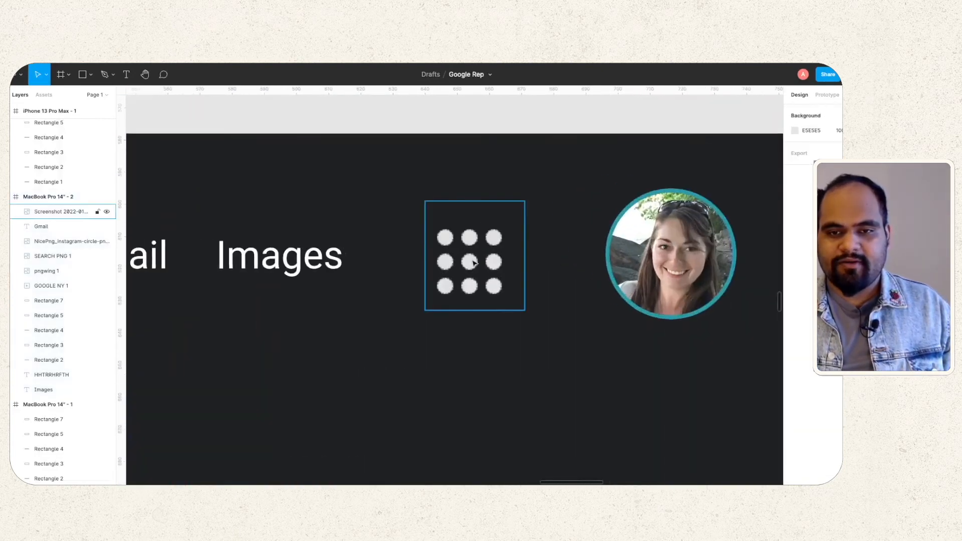
left_click(474, 256)
left_click_drag(473, 255, 474, 262)
left_click(418, 366)
scroll(348, 277, "down", 2)
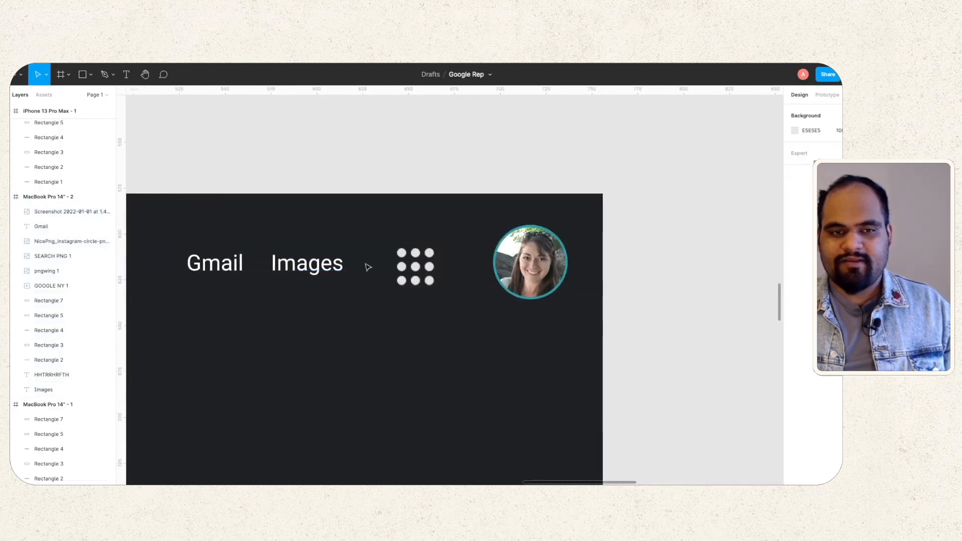
Delete the stray HHTRRHRFTH text from the dark desktop frame.
scroll(677, 189, "left", 5)
scroll(647, 197, "down", 5)
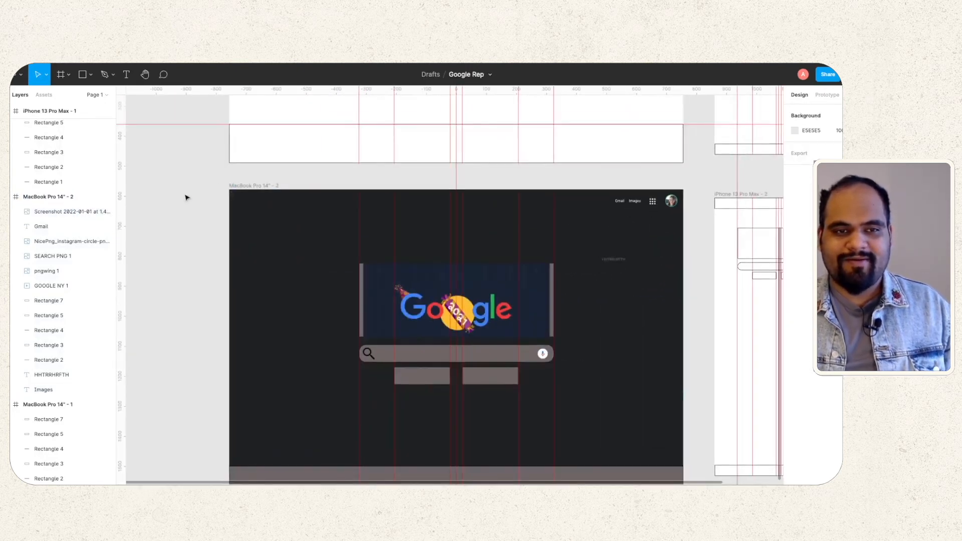
left_click(265, 187)
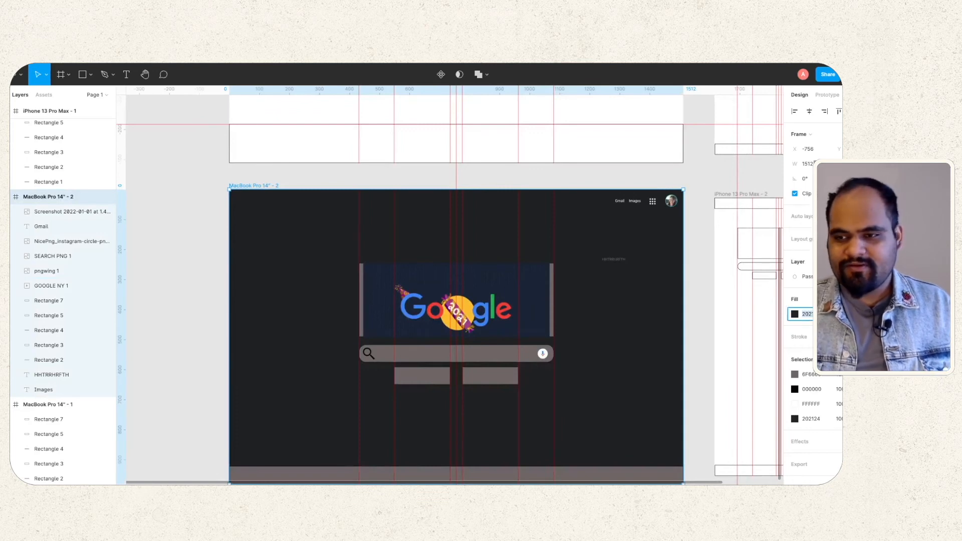
left_click(703, 240)
scroll(698, 241, "up", 5)
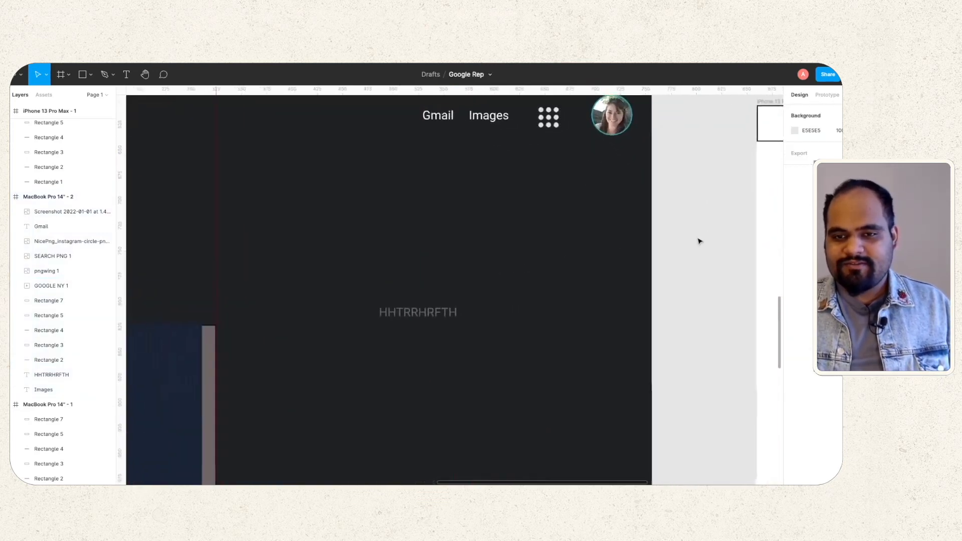
scroll(698, 241, "down", 4)
left_click(589, 269)
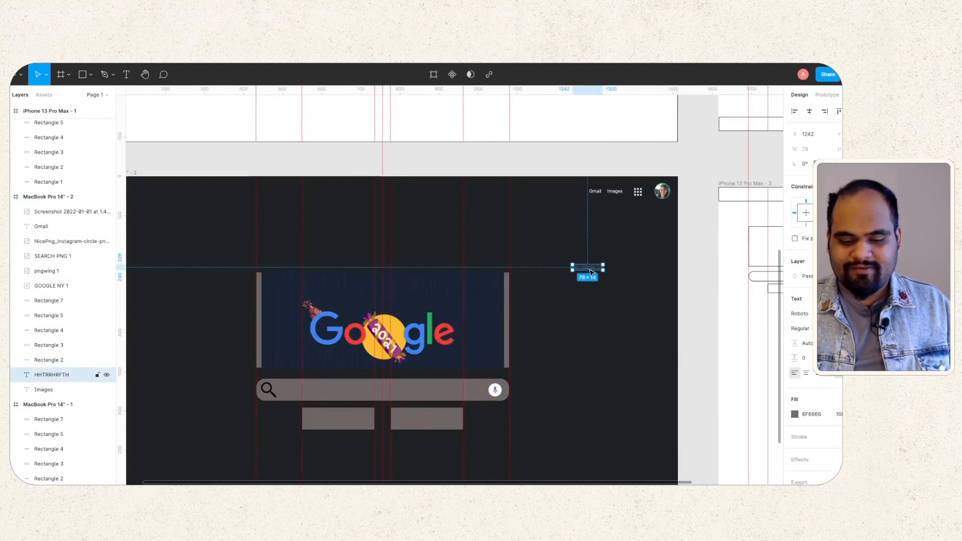
key("Delete")
Delete the grey placeholder rectangle, Rectangle 3, behind the Google logo in the dark desktop frame.
scroll(587, 266, "down", 5)
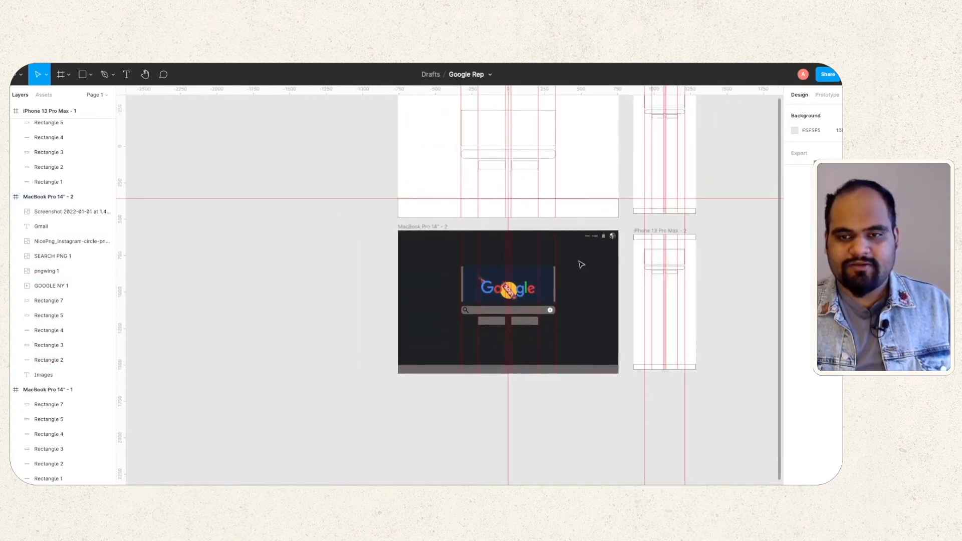
scroll(579, 263, "up", 4)
scroll(578, 266, "down", 4)
scroll(578, 267, "up", 5)
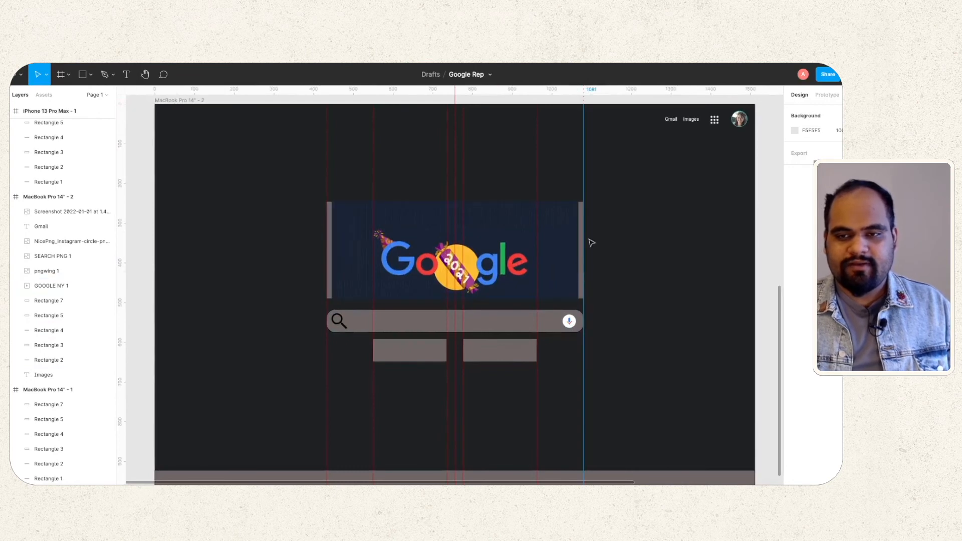
scroll(333, 221, "up", 6)
left_click(330, 224)
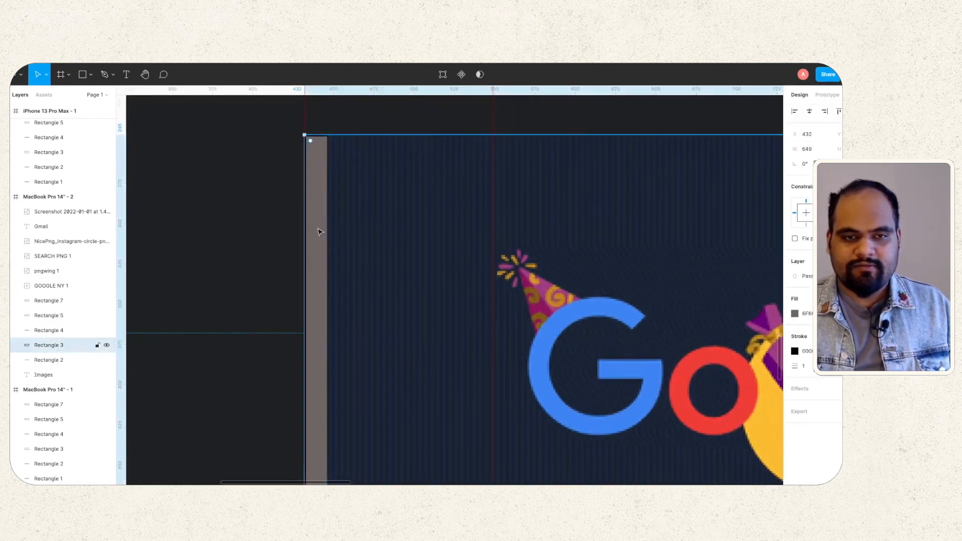
scroll(320, 232, "down", 10)
key("Delete")
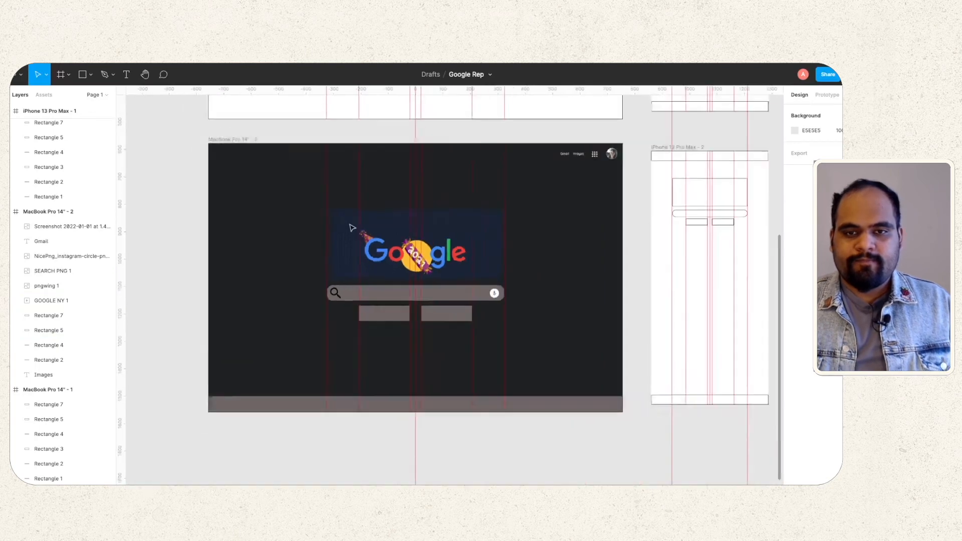
Hide the rulers together with their red guide lines on the canvas.
scroll(353, 228, "down", 3)
left_click(46, 77)
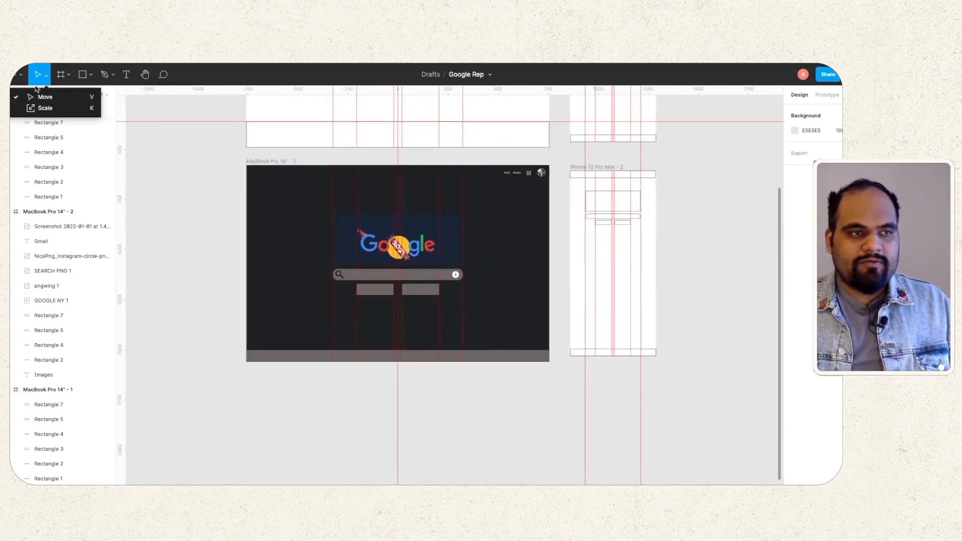
left_click(20, 75)
left_click(20, 76)
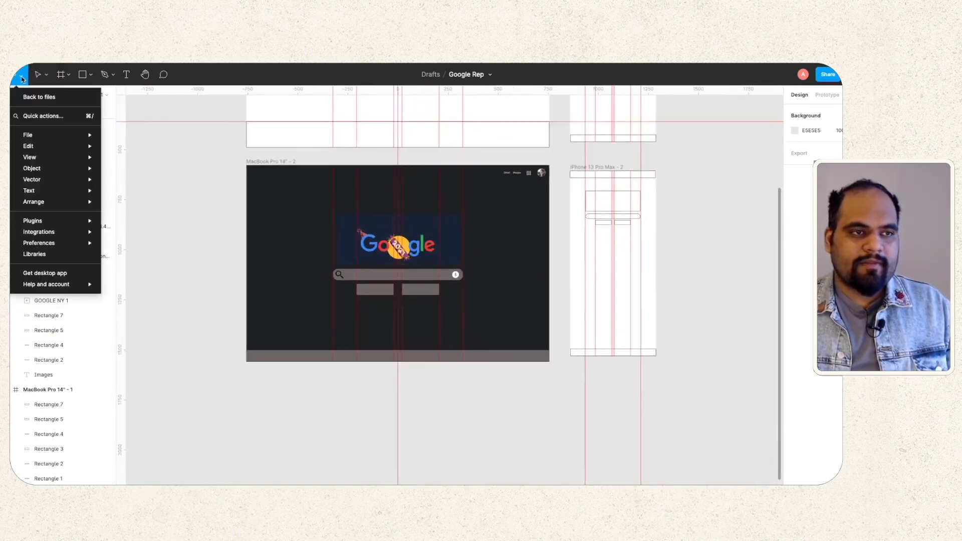
mouse_move(54, 169)
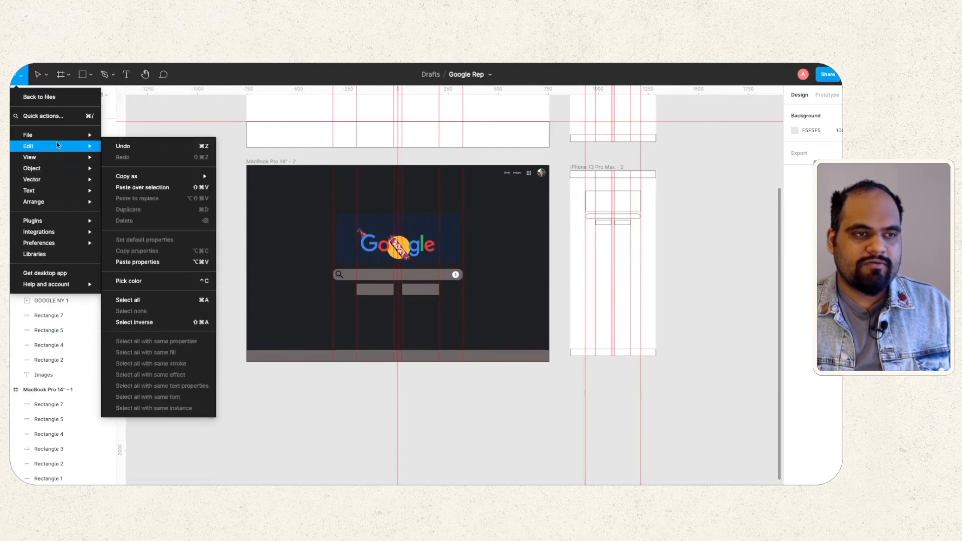
mouse_move(55, 146)
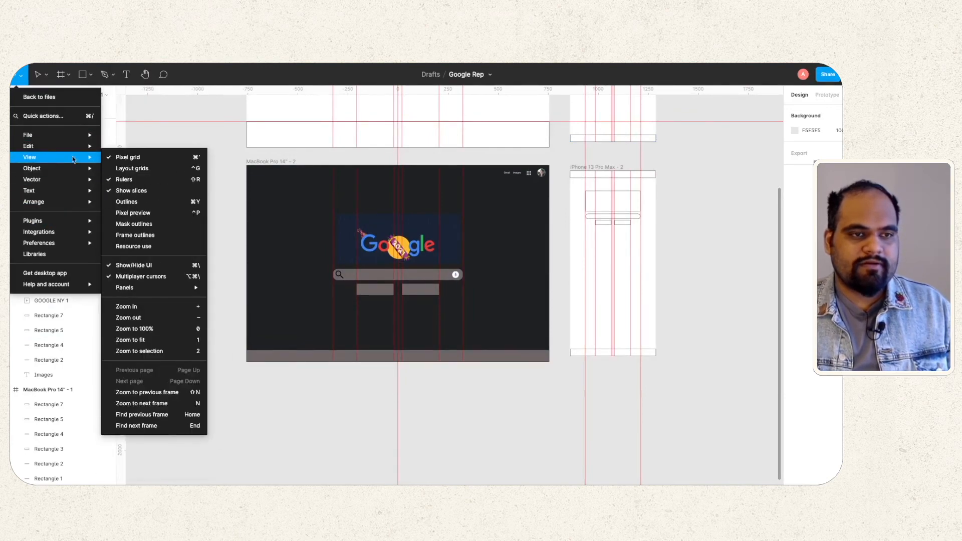
left_click(122, 179)
Set the stroke colour of the search bar, Rectangle 4, to white, FFFFFF.
left_click(391, 245)
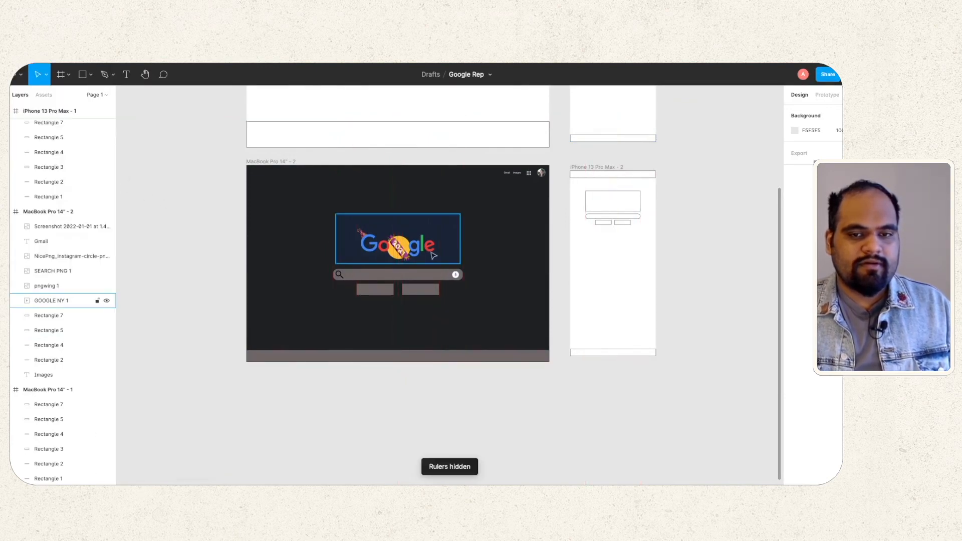
scroll(392, 245, "up", 5, "ctrl")
scroll(370, 239, "up", 3, "ctrl")
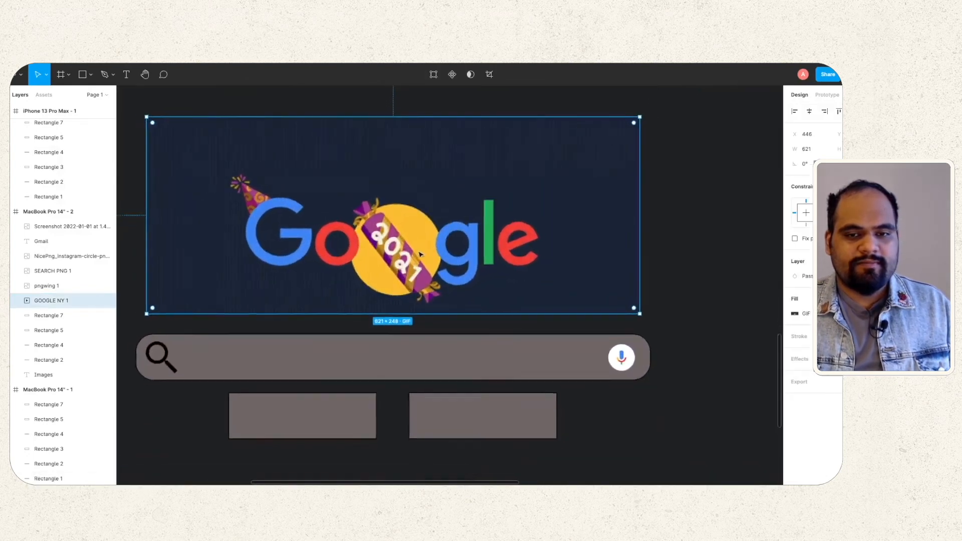
scroll(426, 337, "down", 2, "ctrl")
left_click(428, 336)
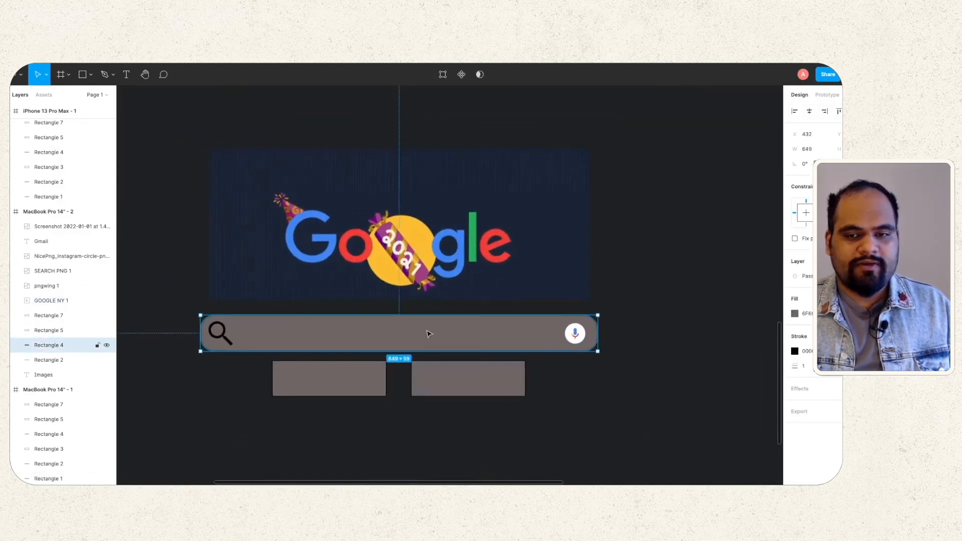
left_click(796, 352)
left_click(673, 318)
left_click(512, 345)
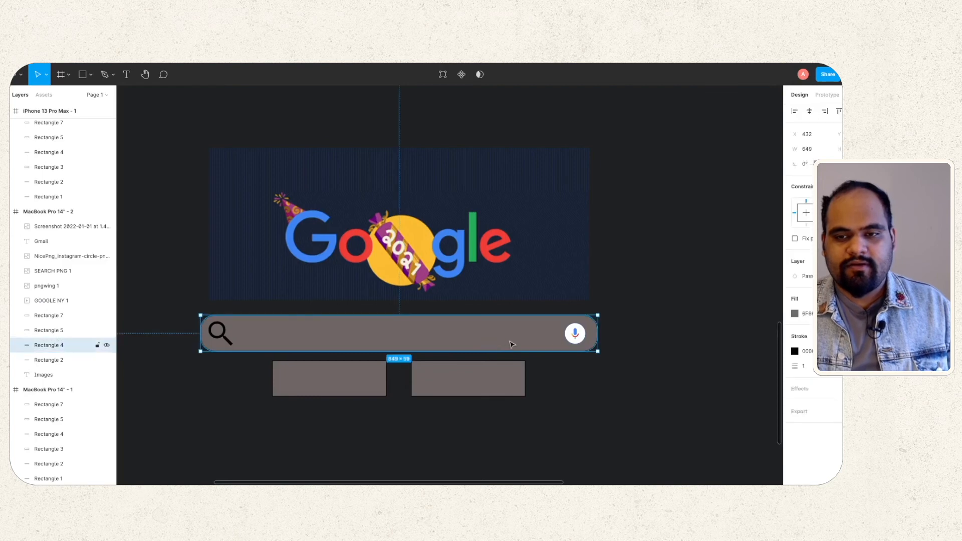
left_click(795, 352)
type("FFFFFF")
key("Return")
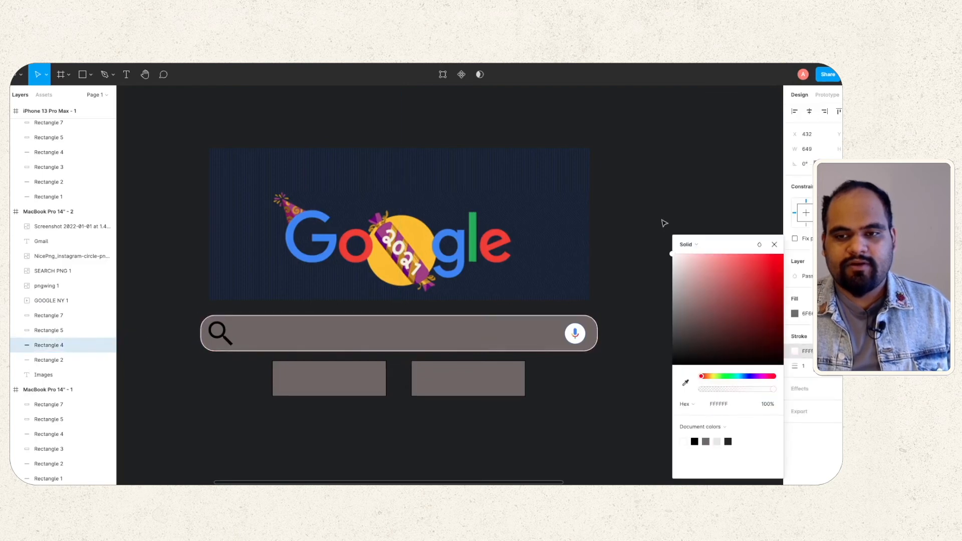
Set the search bar's fill to 202124 by sampling the dark frame background.
left_click(796, 313)
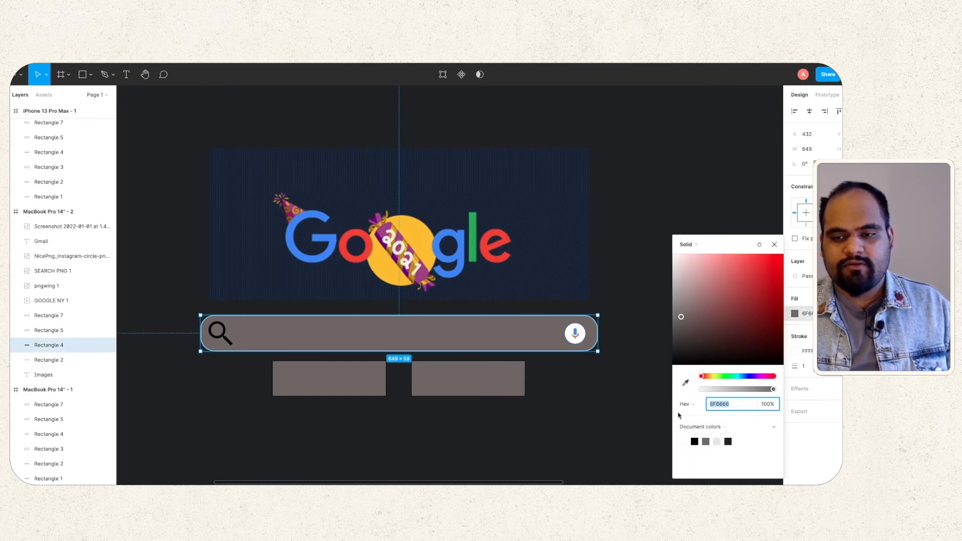
left_click(687, 383)
left_click(640, 381)
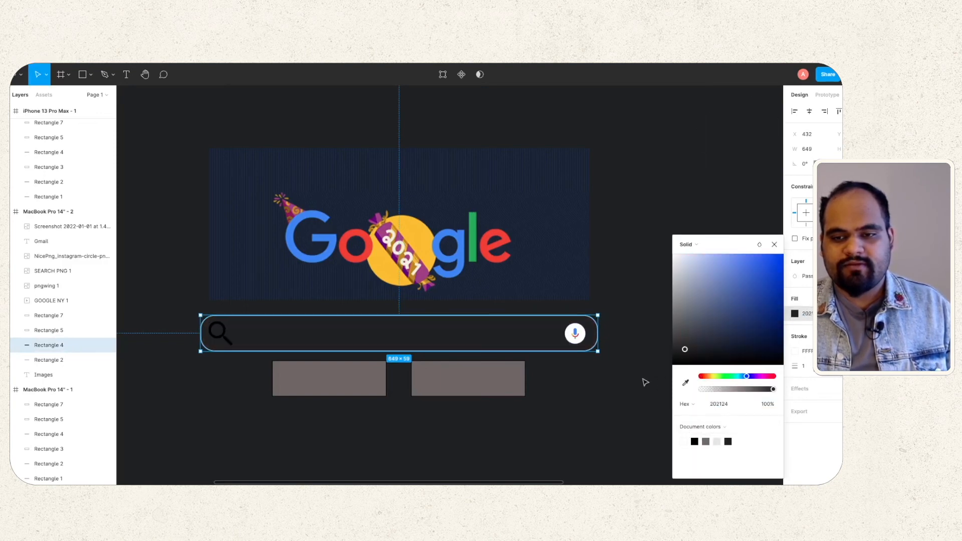
left_click(621, 217)
Try the Saturation and Color blend modes on the magnifying glass icon in the search bar, ending with Luminosity.
left_click(215, 335)
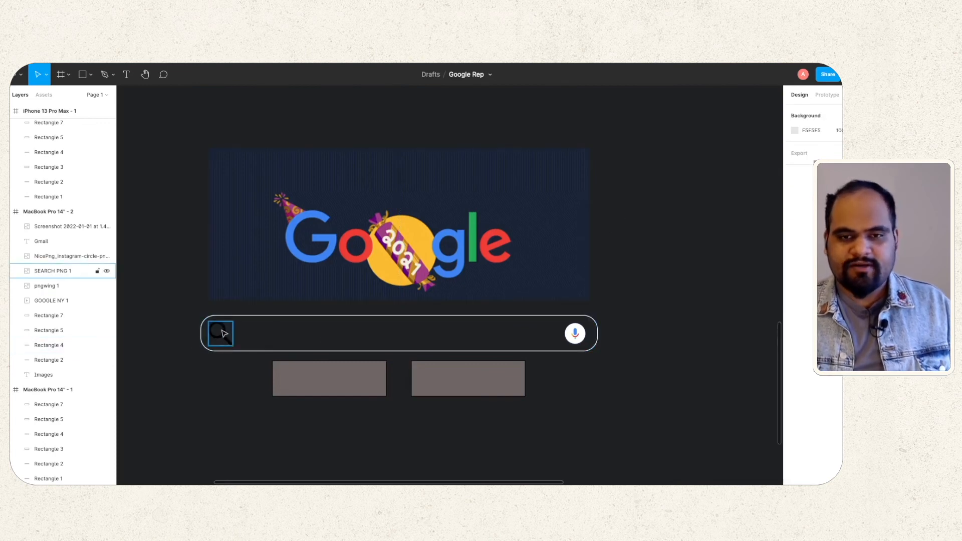
scroll(491, 252, "down", 5)
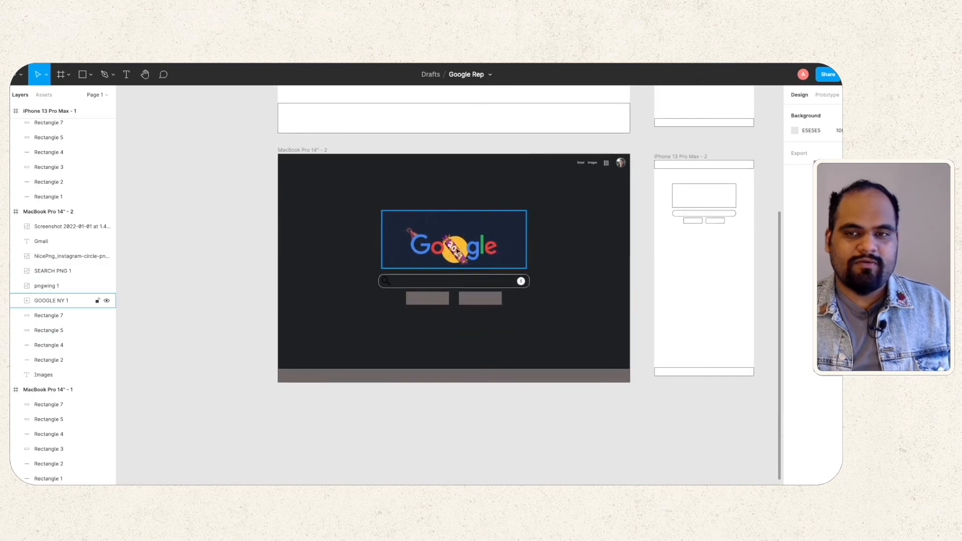
scroll(520, 169, "up", 5)
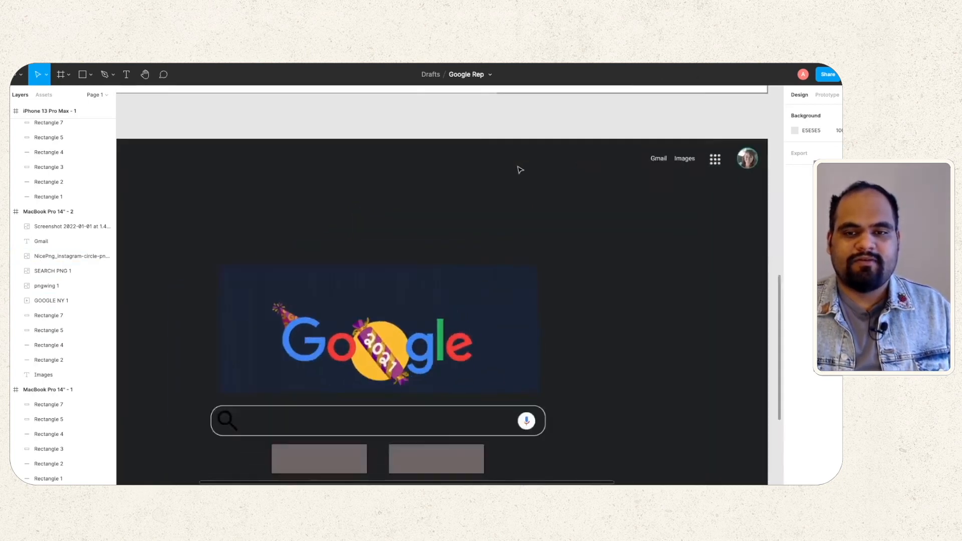
scroll(518, 167, "down", 4)
left_click(362, 305)
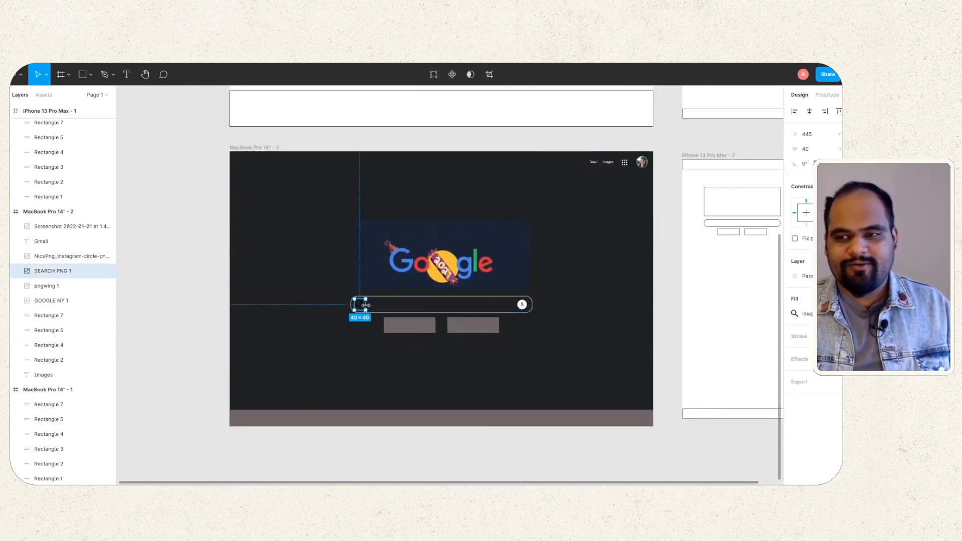
left_click(807, 276)
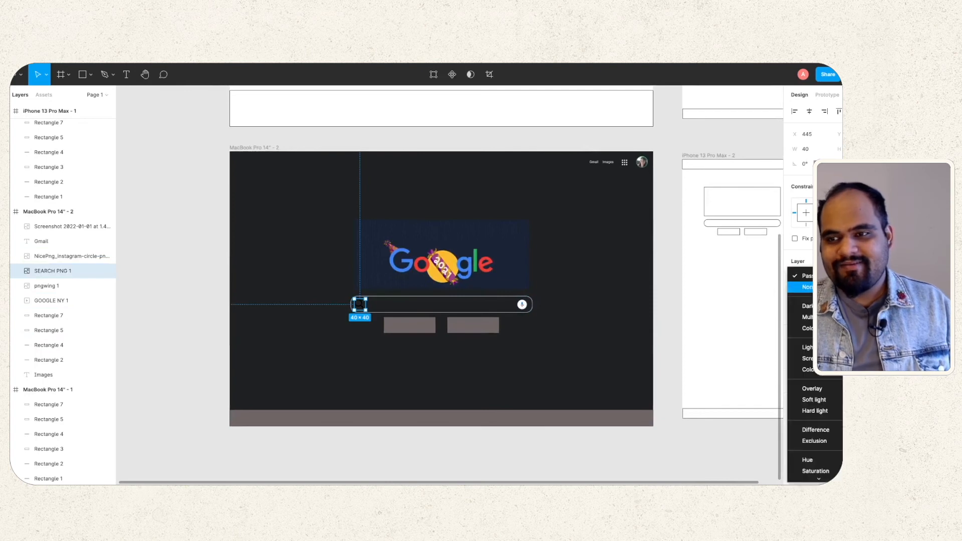
left_click(819, 449)
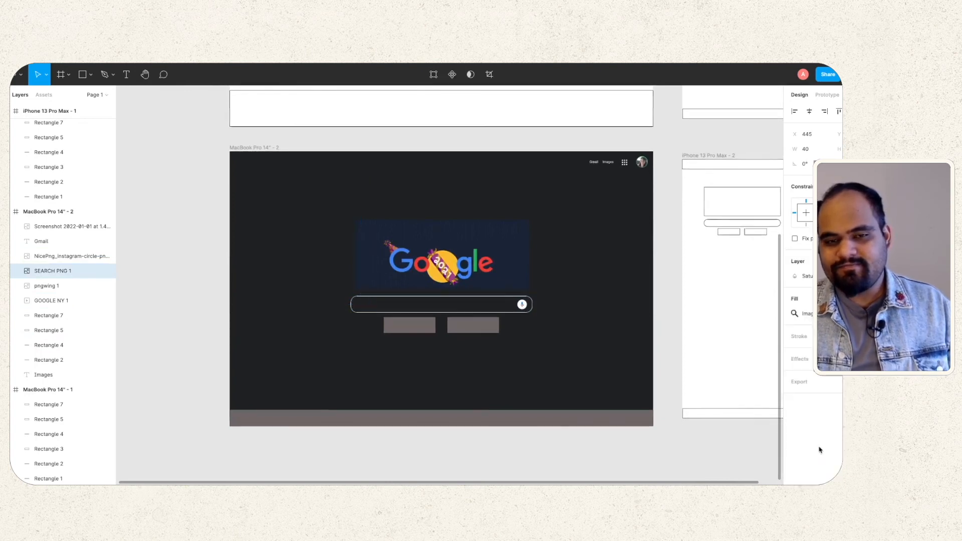
left_click(807, 276)
left_click(819, 290)
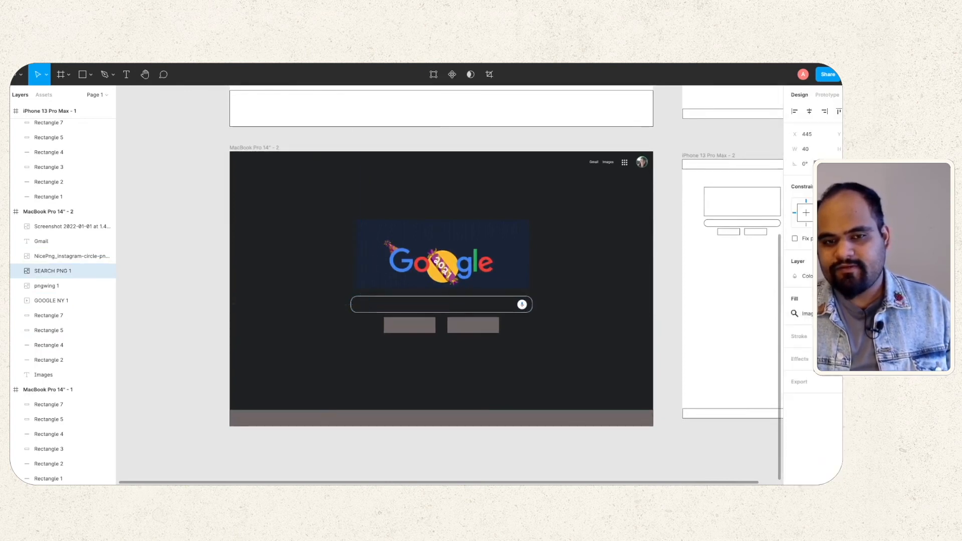
left_click(807, 277)
left_click(819, 290)
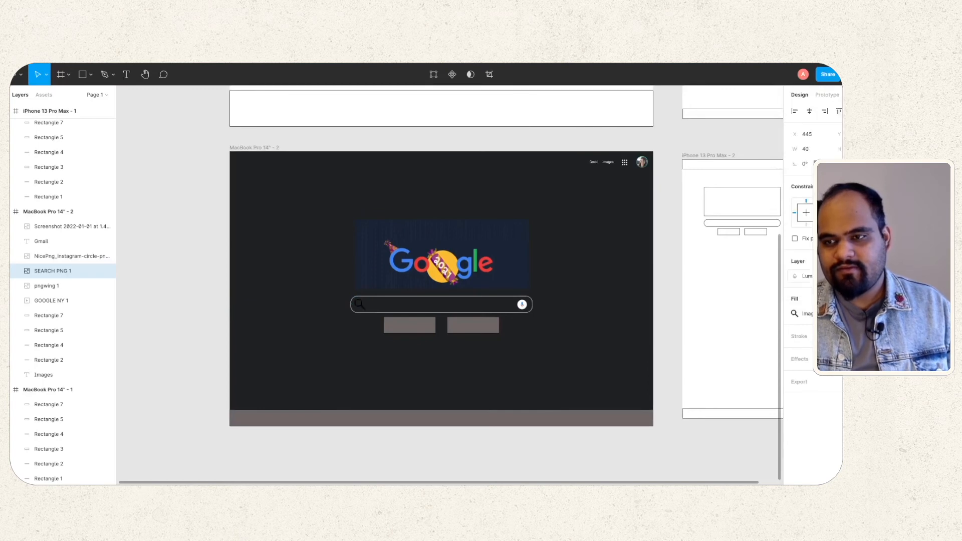
Try the Difference, Soft light, Screen and Multiply blend modes on the magnifying glass icon in the search bar.
left_click(807, 276)
left_click(817, 213)
left_click(807, 276)
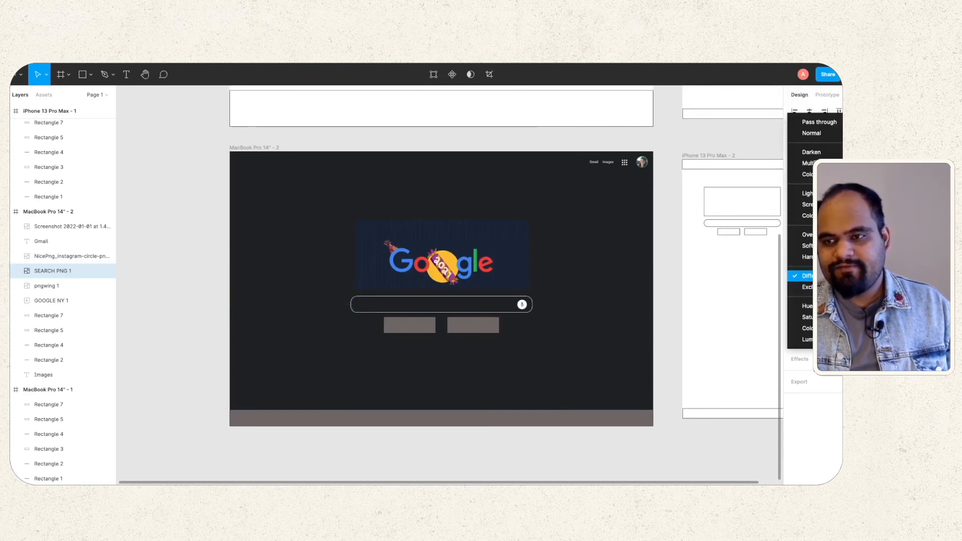
left_click(807, 245)
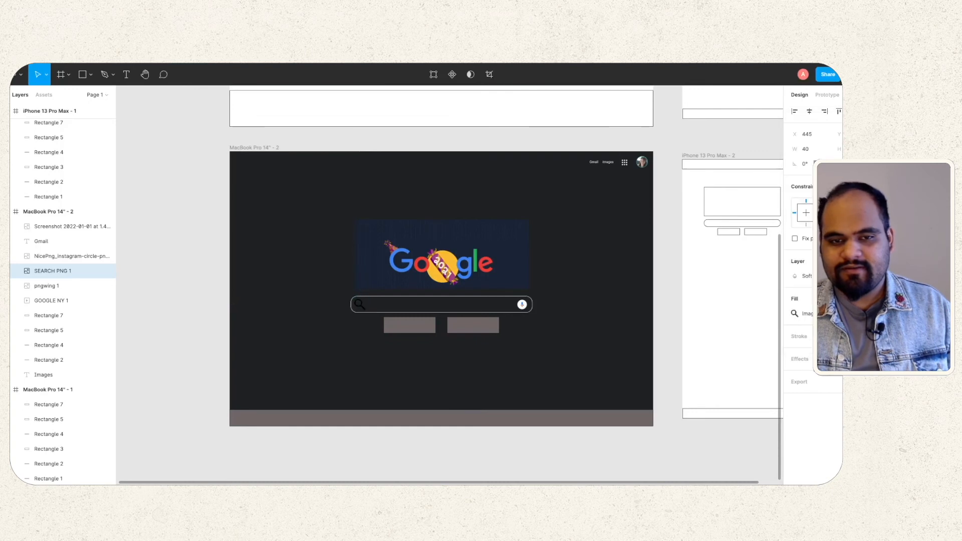
scroll(362, 297, "up", 5)
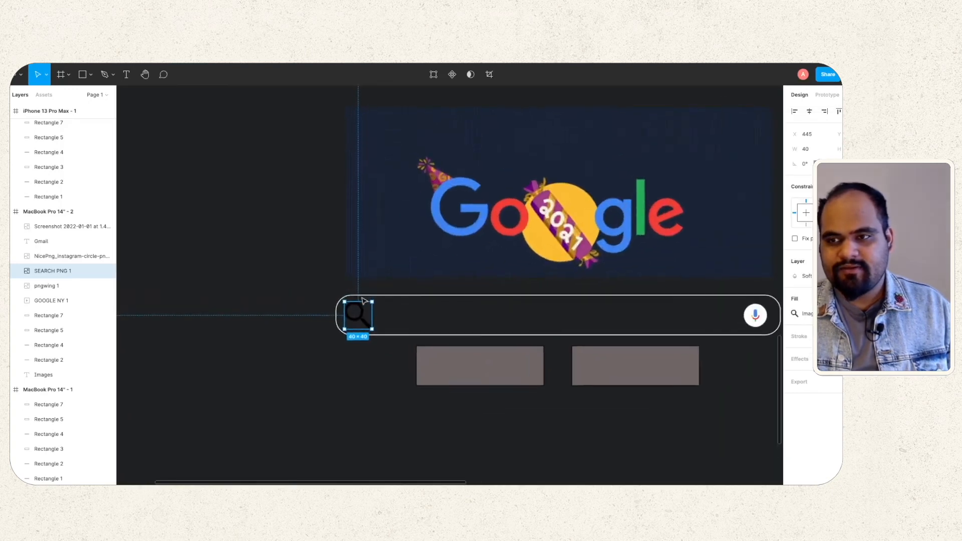
left_click(807, 276)
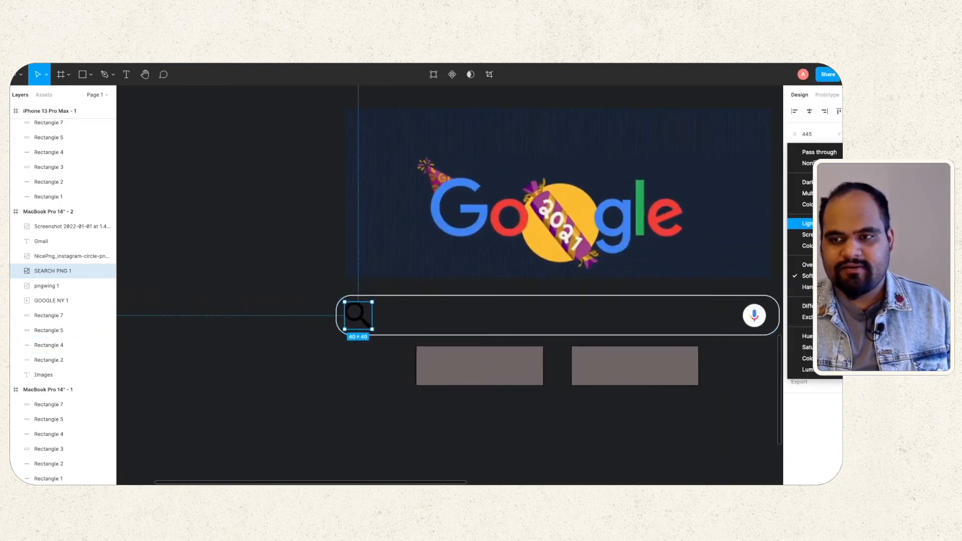
left_click(807, 235)
left_click(807, 276)
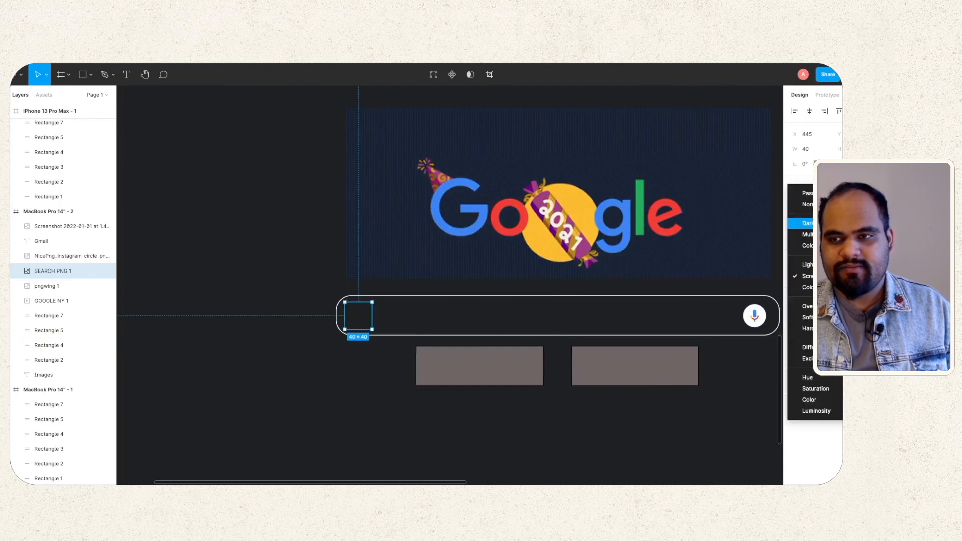
left_click(807, 235)
left_click(320, 276)
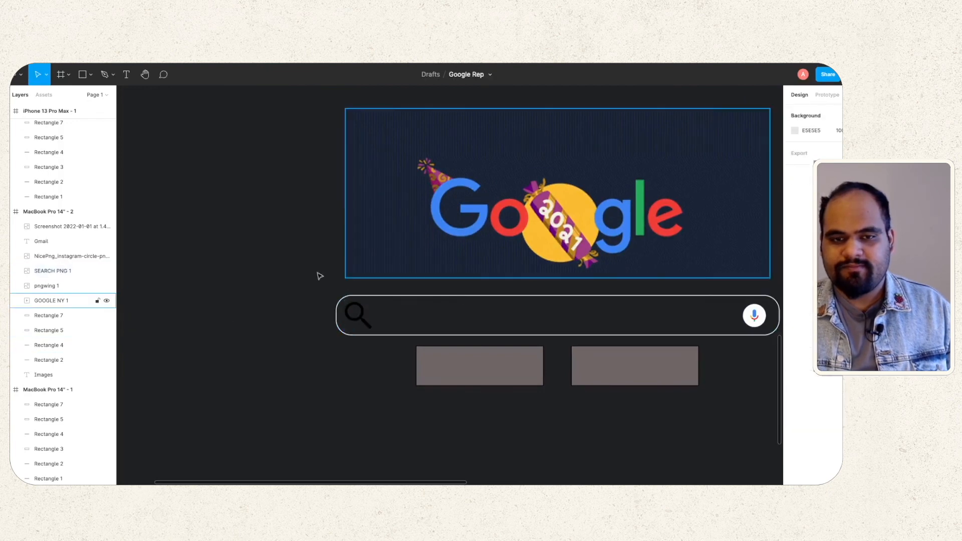
Add a stroke to the magnifying glass icon in the dark desktop frame and colour it white, FFFFFF.
scroll(472, 347, "down", 5)
scroll(472, 348, "down", 5)
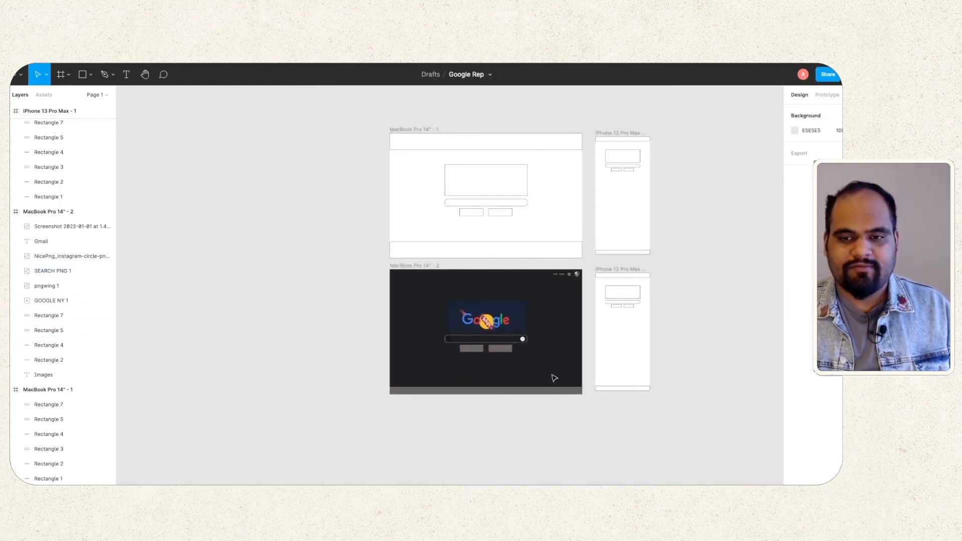
scroll(554, 378, "down", 2)
scroll(555, 378, "right", 2)
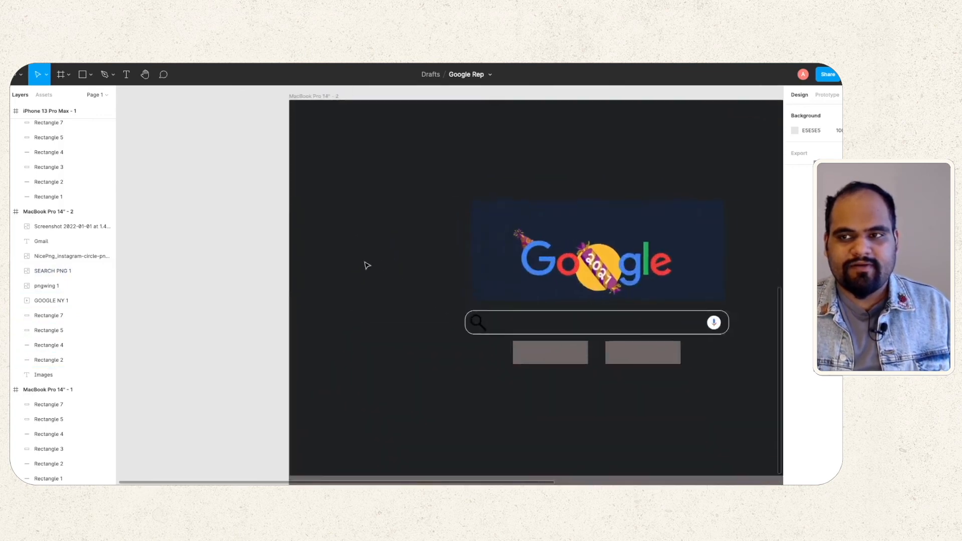
scroll(365, 266, "up", 5)
left_click(477, 327)
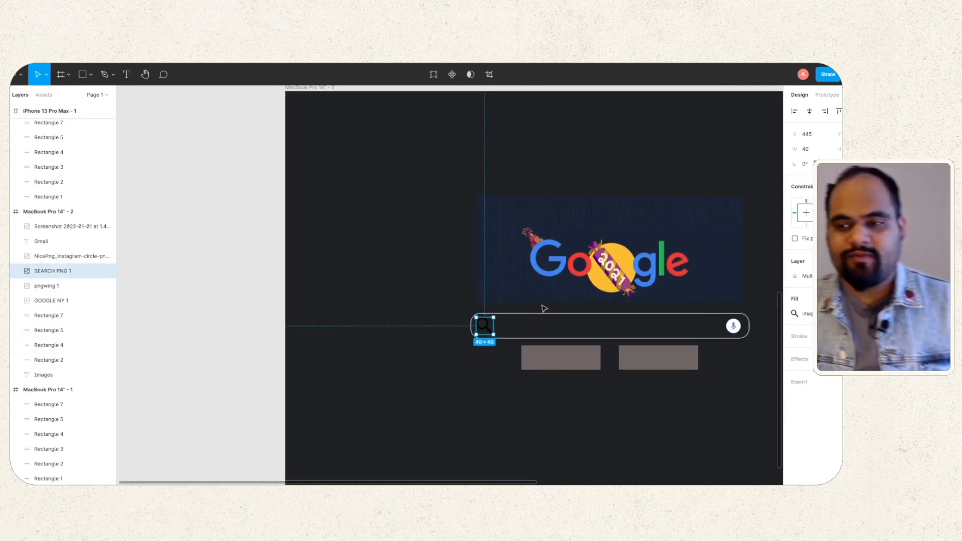
left_click(814, 339)
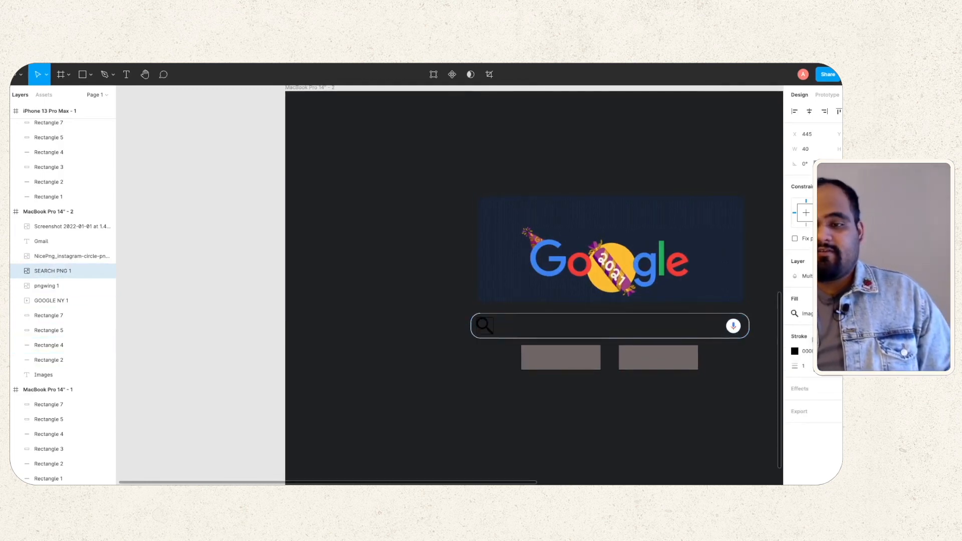
left_click(795, 351)
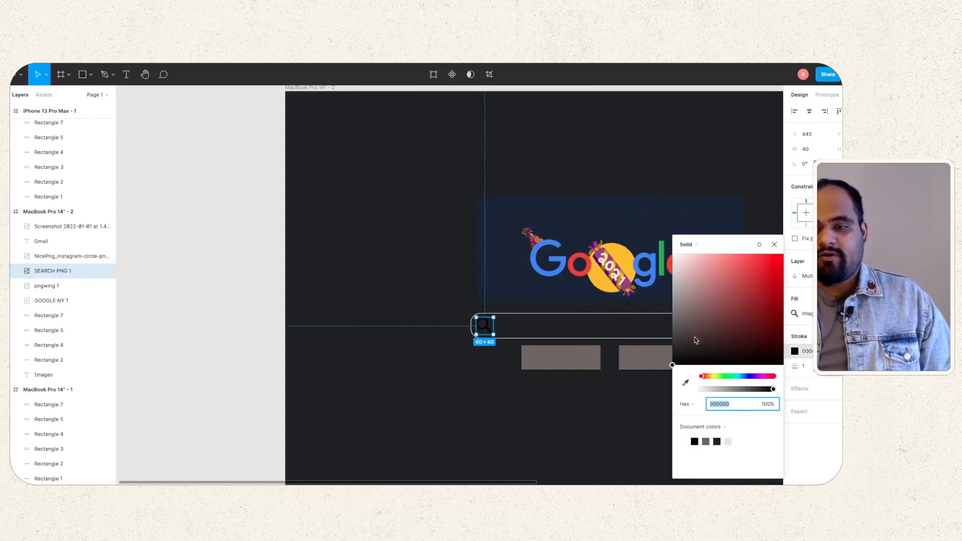
left_click(683, 442)
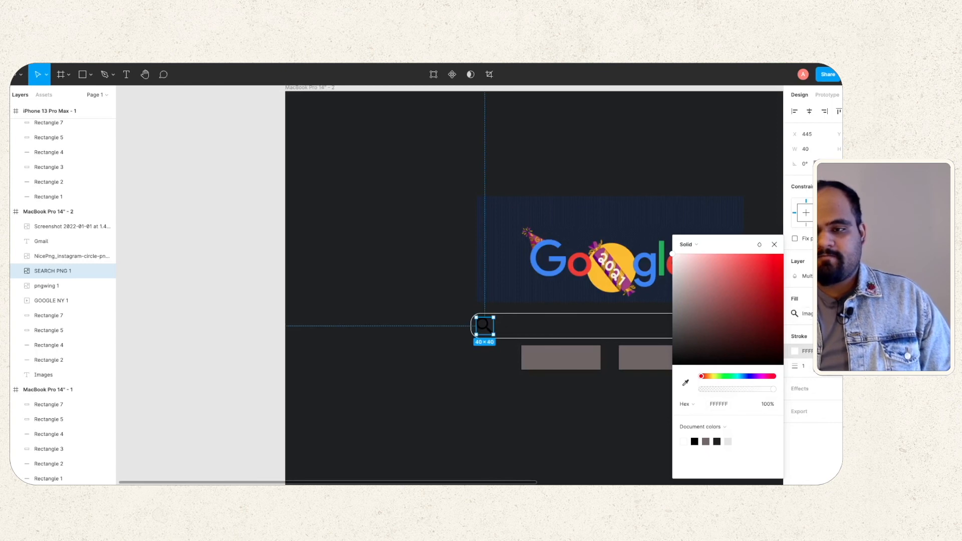
Set the magnifying glass icon's blend mode to Pass through and deselect it.
left_click(797, 276)
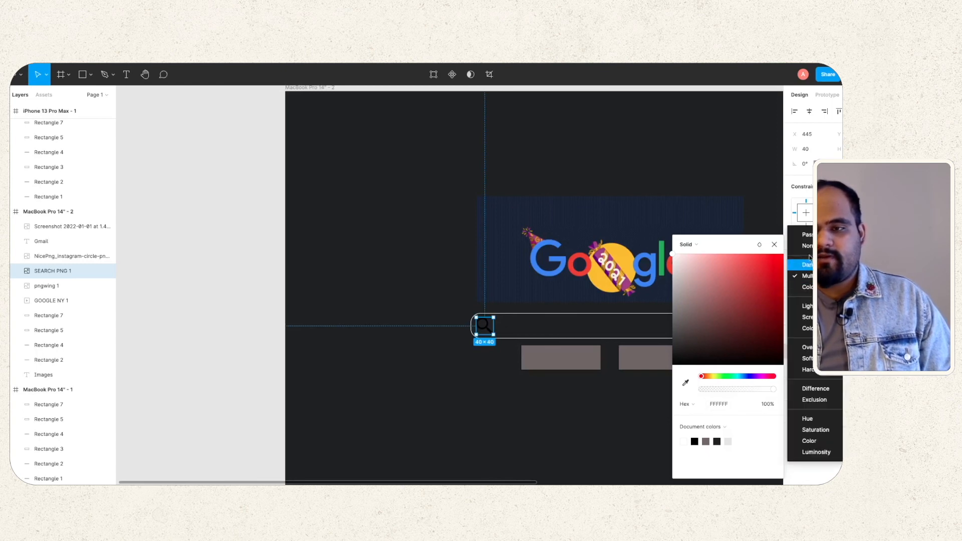
left_click(791, 232)
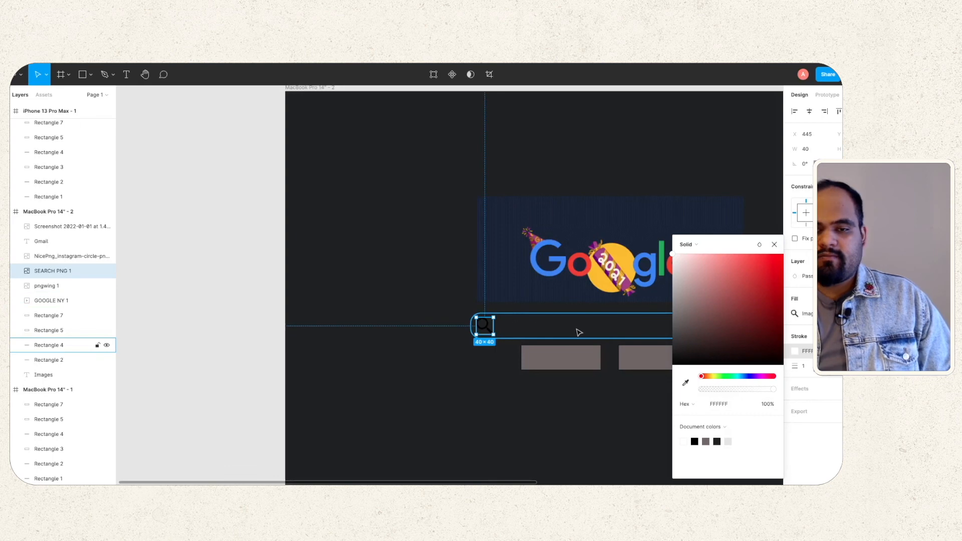
left_click(561, 333)
left_click(489, 328)
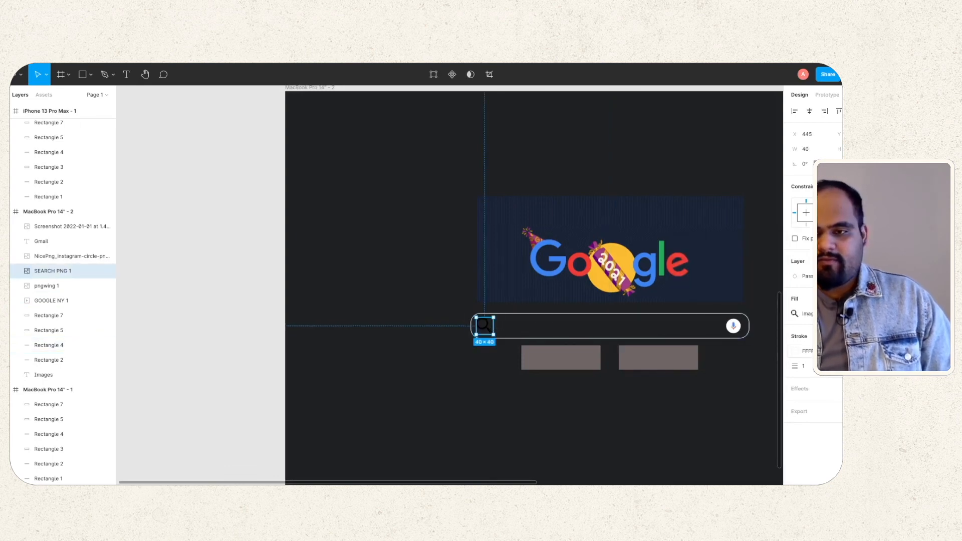
left_click(366, 301)
Compare the dark desktop design with the desktop and mobile wireframes.
scroll(562, 333, "right", 5)
scroll(562, 334, "down", 5)
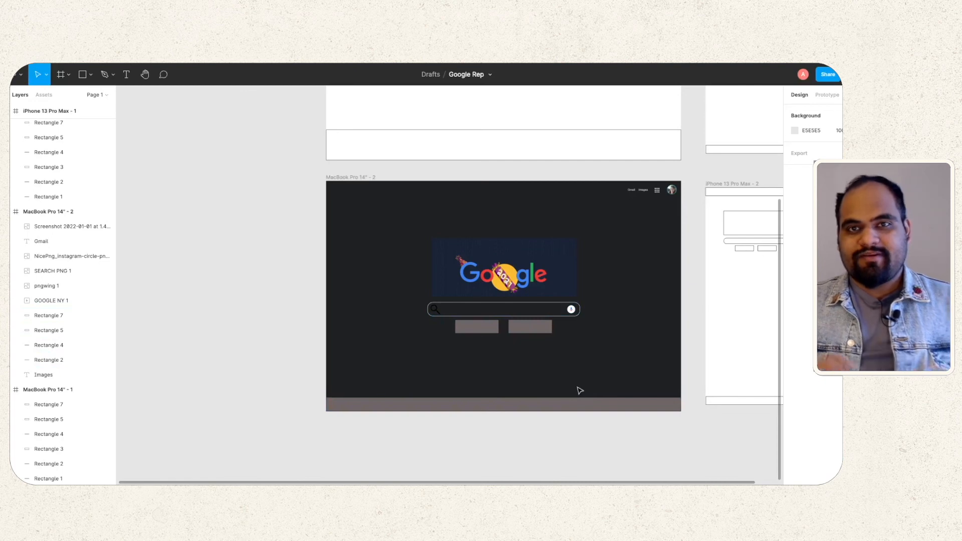
scroll(484, 237, "right", 3)
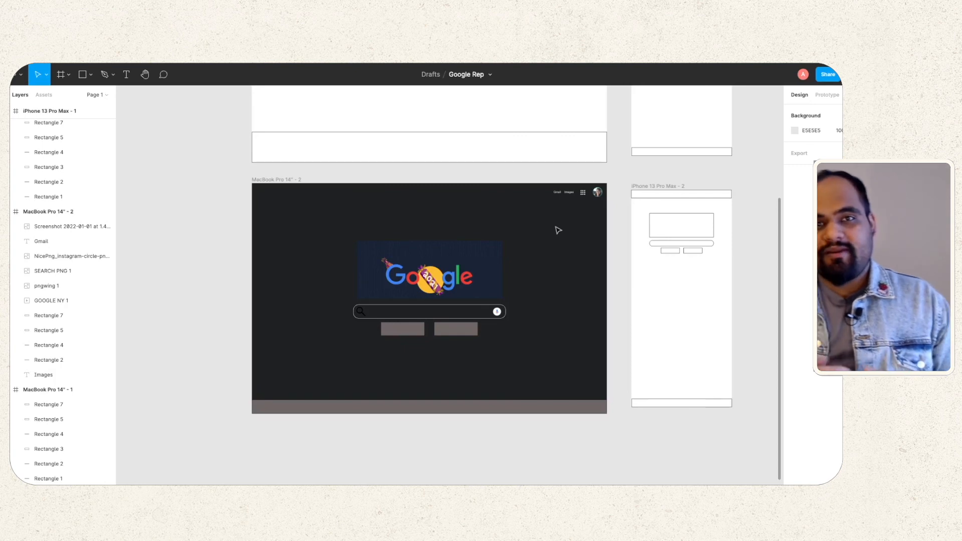
scroll(558, 231, "up", 5)
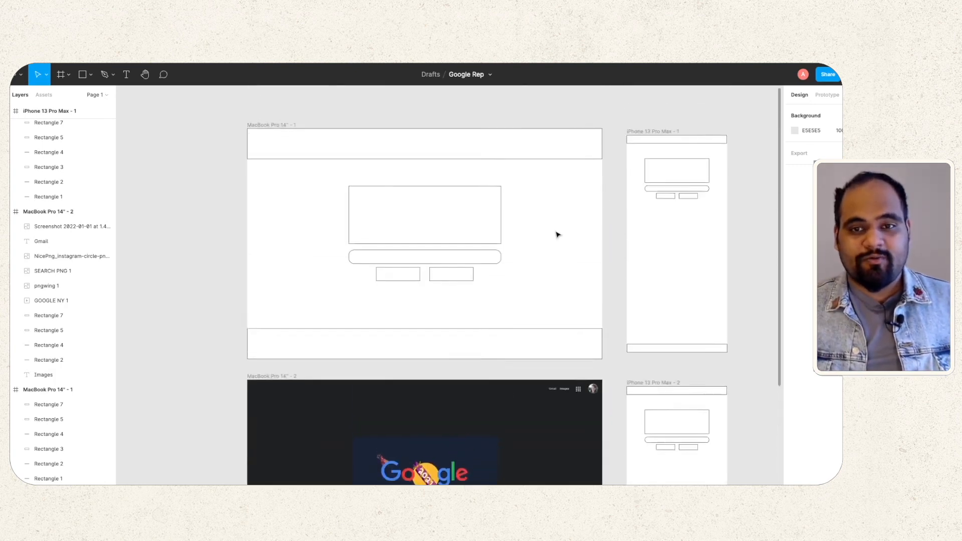
scroll(556, 232, "down", 3)
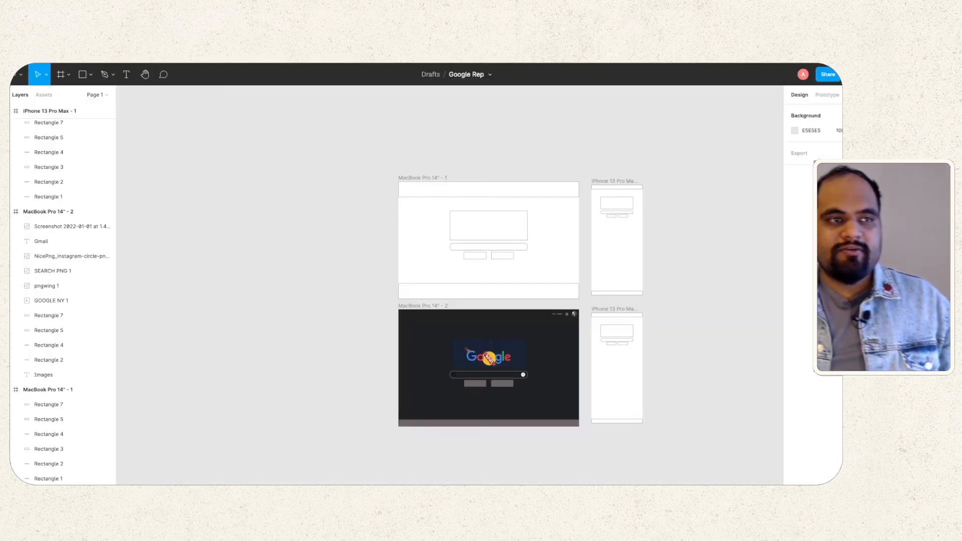
left_click(484, 236)
scroll(489, 233, "up", 5)
scroll(506, 226, "down", 3)
scroll(564, 213, "up", 5)
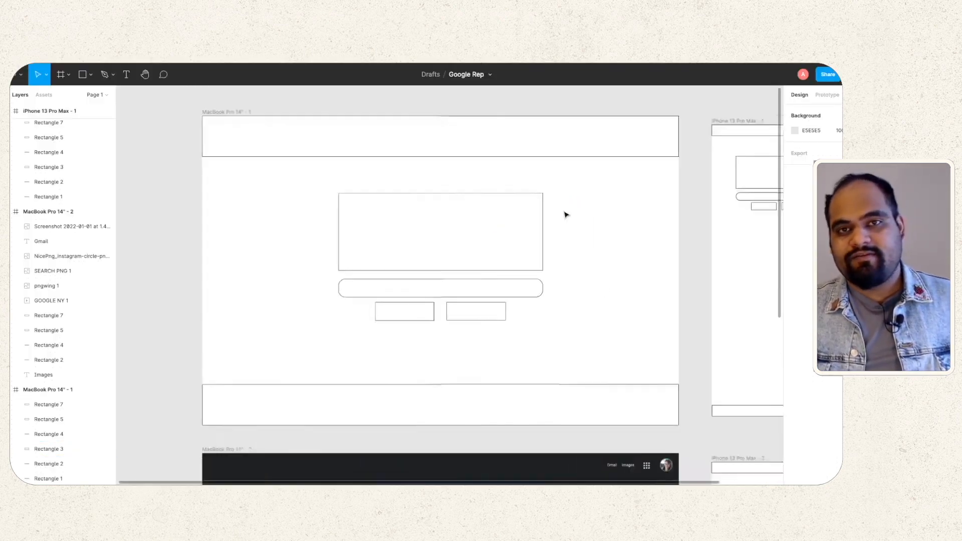
scroll(565, 213, "down", 4)
scroll(567, 213, "right", 3)
scroll(426, 316, "down", 5)
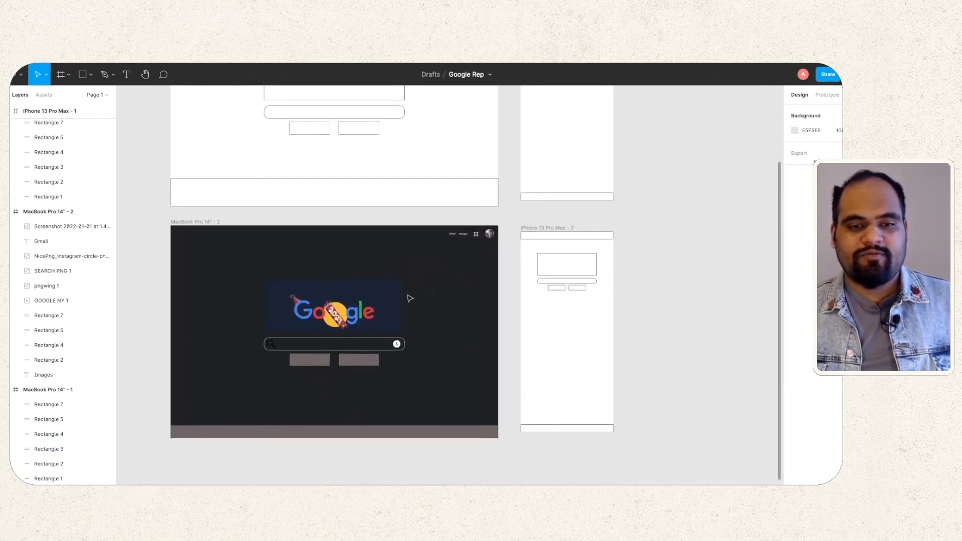